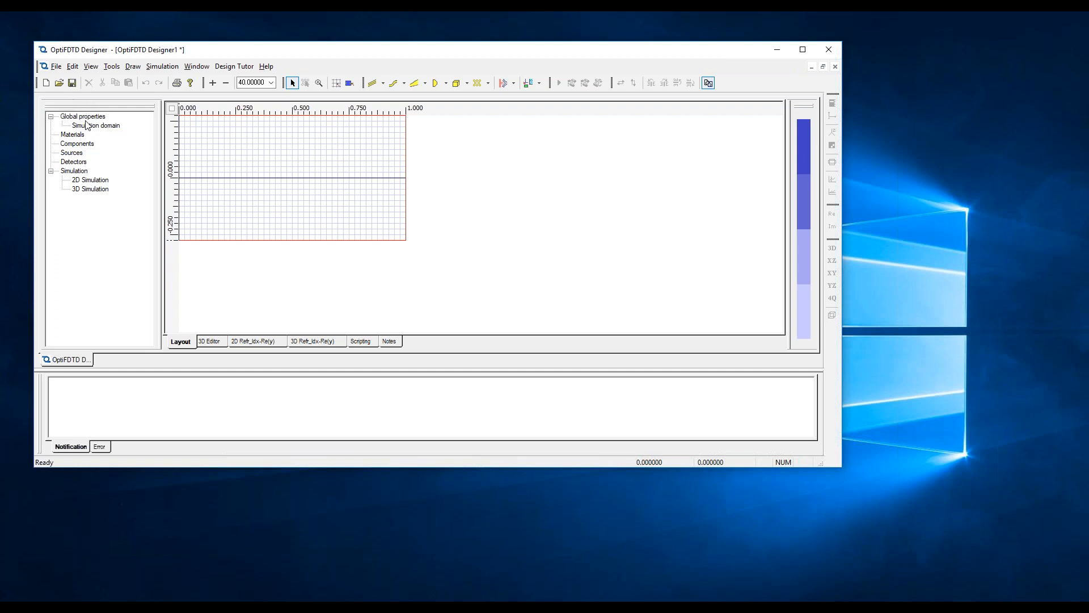
- Open Profile Designer from the project's materials and import Silicon.xml from the desktop folder FDTD-AdvancedII
double_click(72, 135)
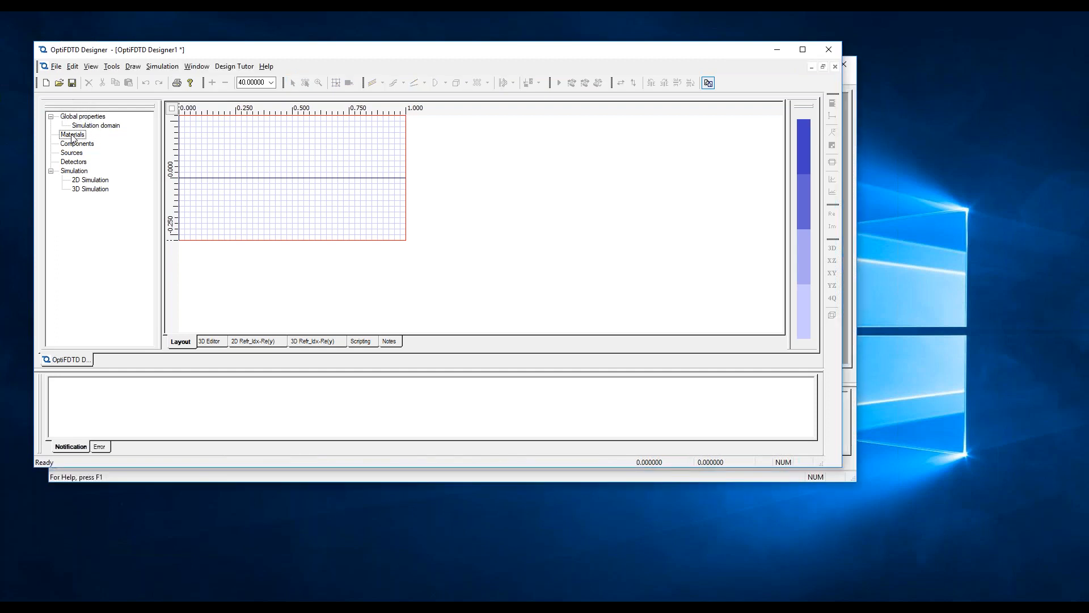
left_click(420, 600)
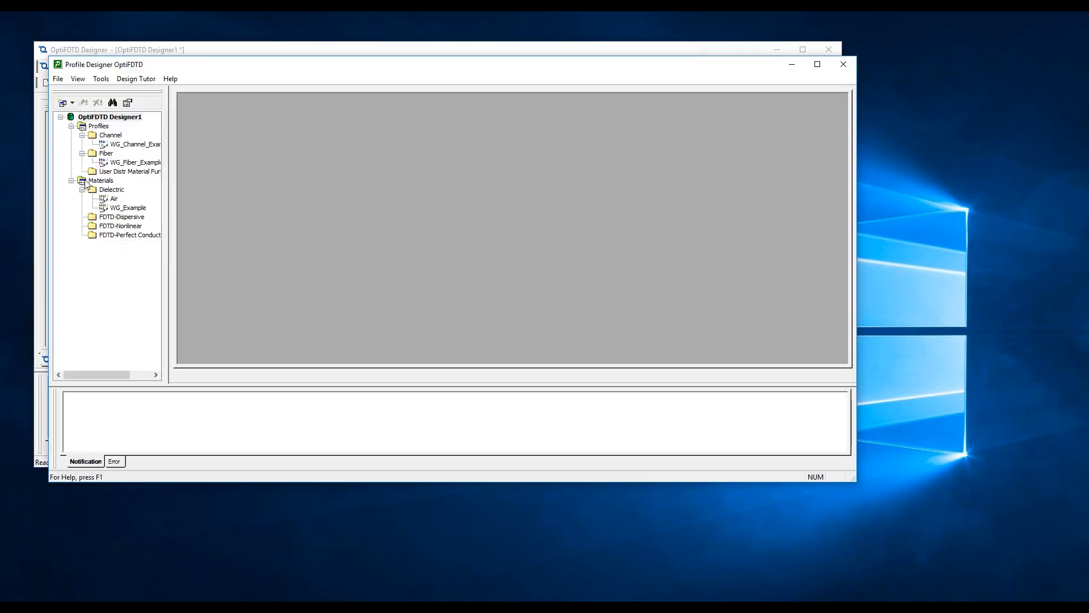
right_click(109, 118)
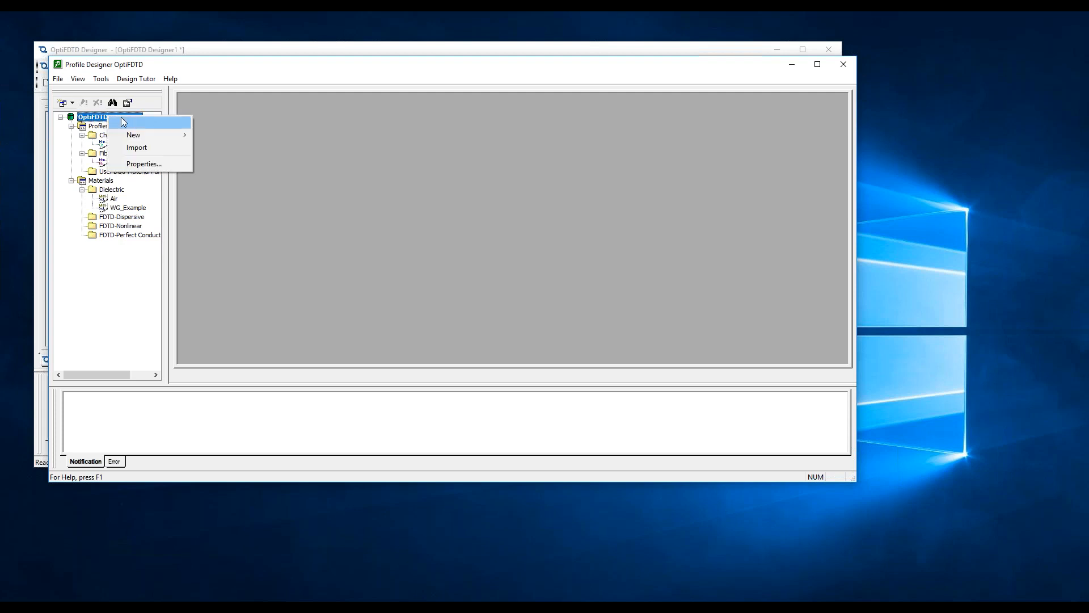
left_click(169, 146)
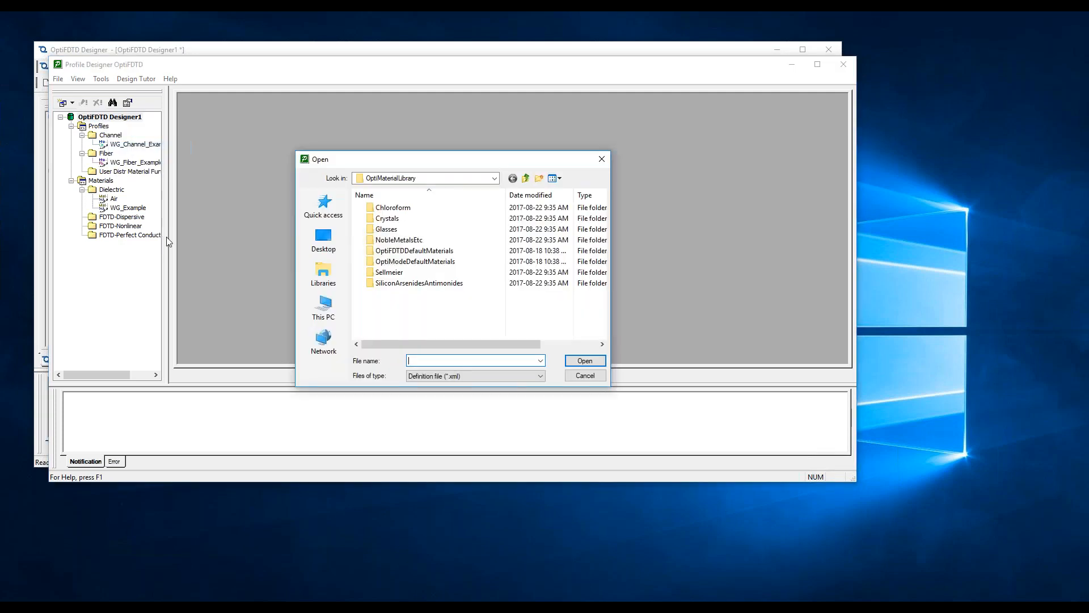
left_click(328, 271)
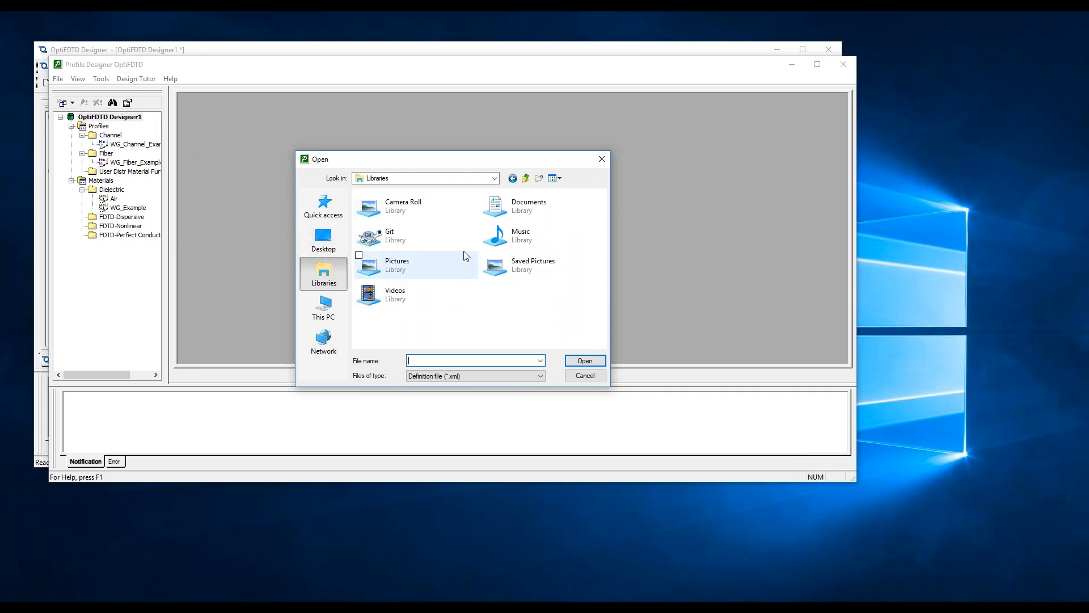
left_click(328, 243)
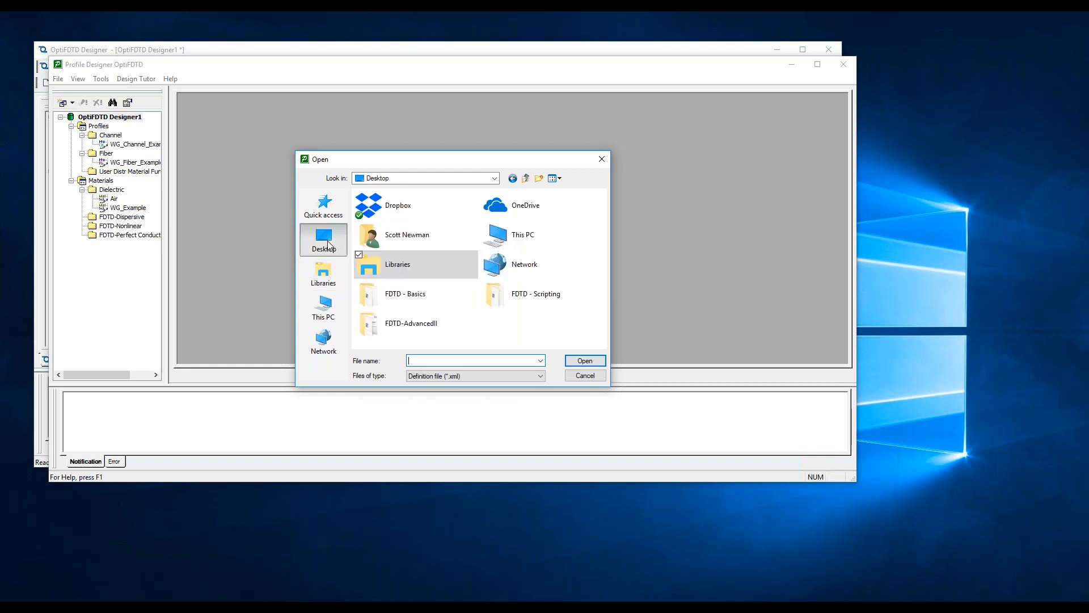
left_click(417, 324)
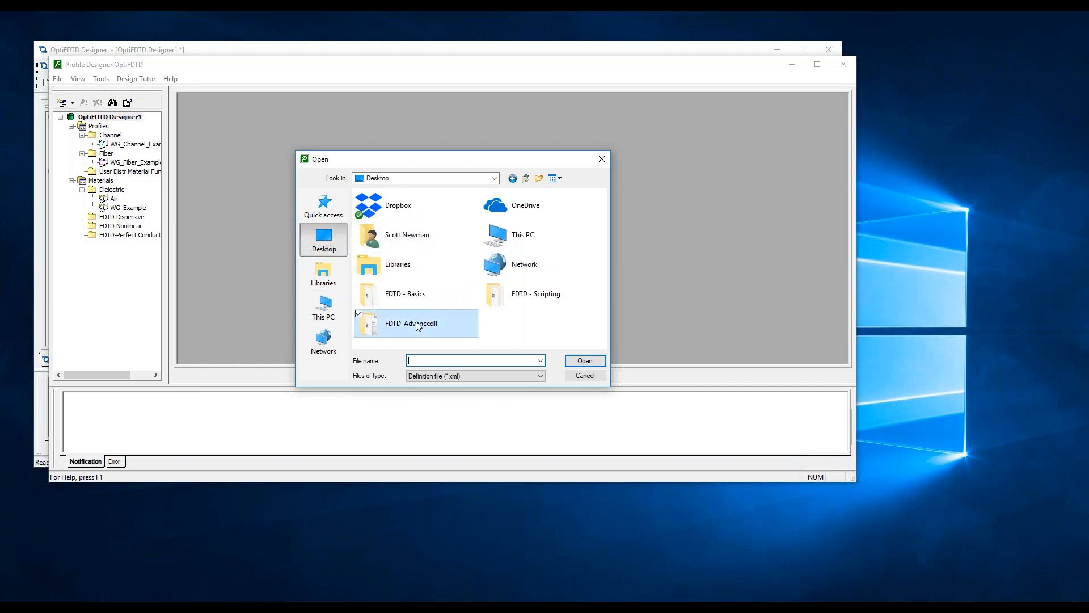
double_click(418, 324)
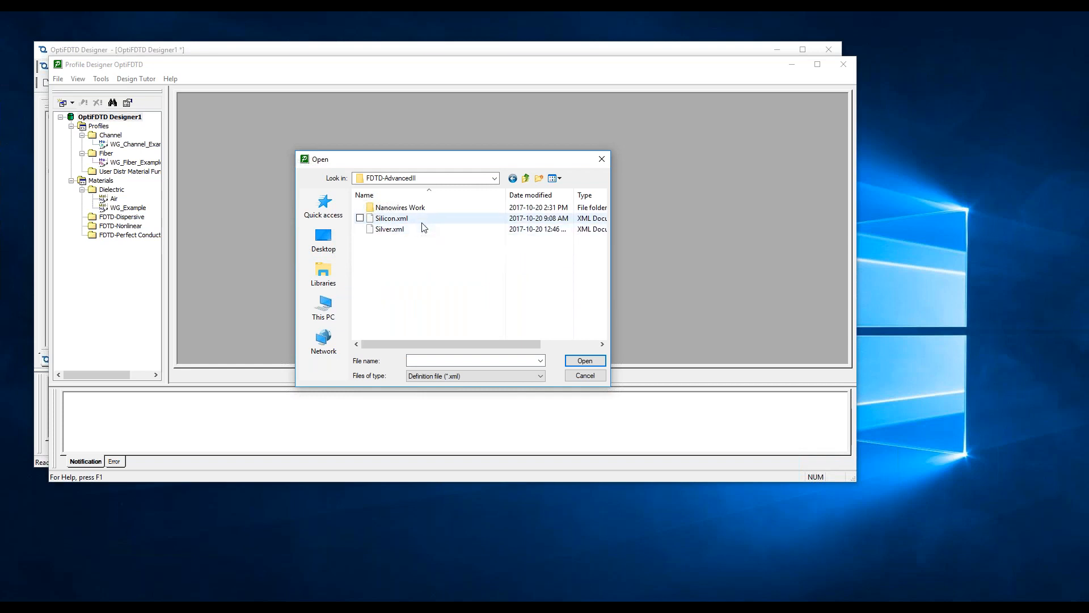
double_click(391, 218)
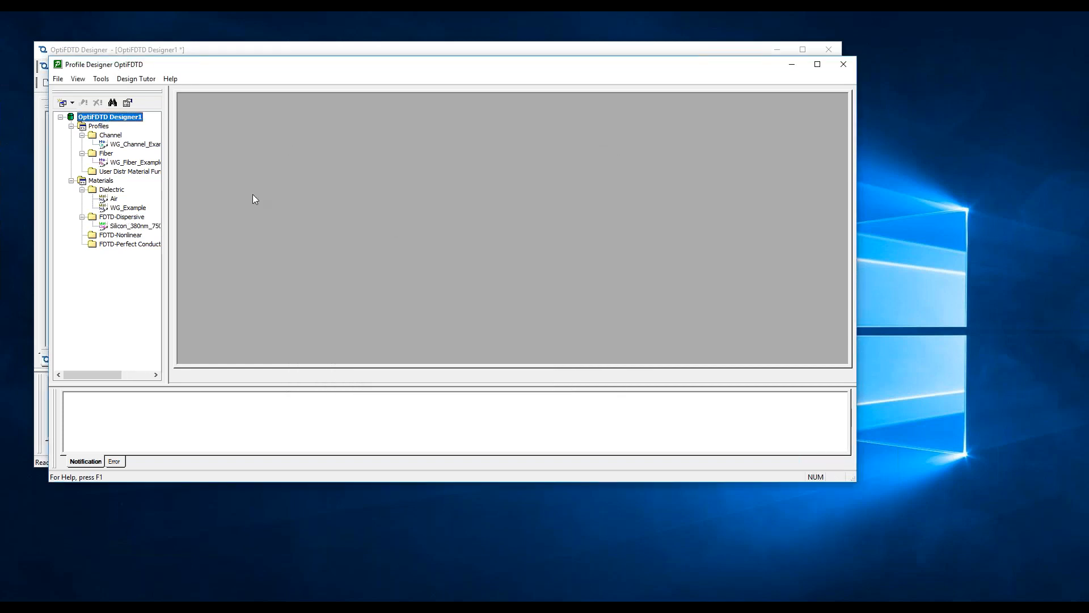
- Examine the Lorentz-Drude parameters and available actions of the imported dispersive silicon material
double_click(136, 225)
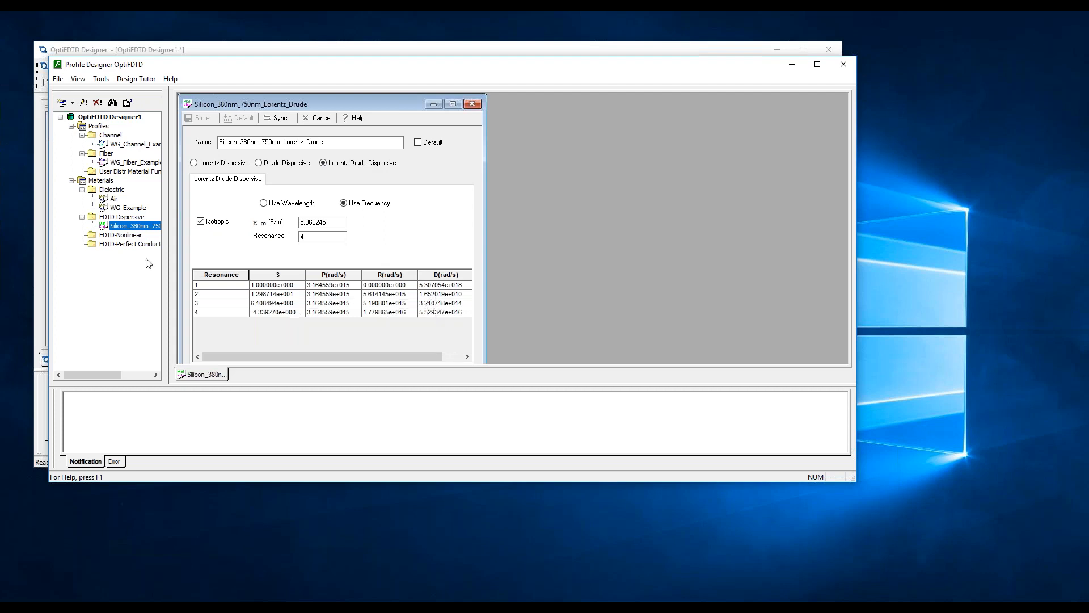
right_click(141, 229)
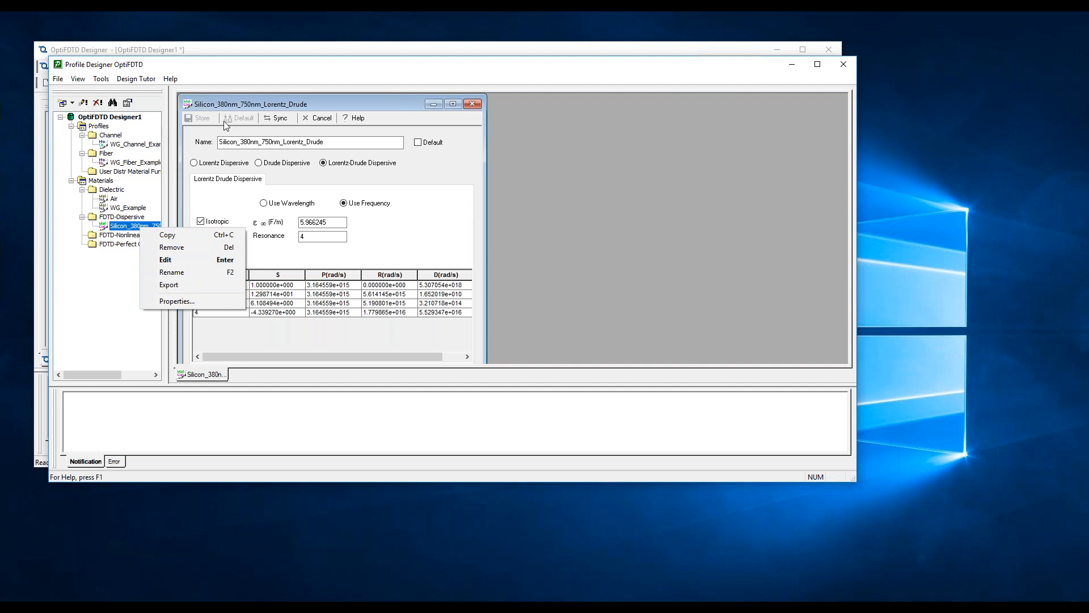
left_click(260, 104)
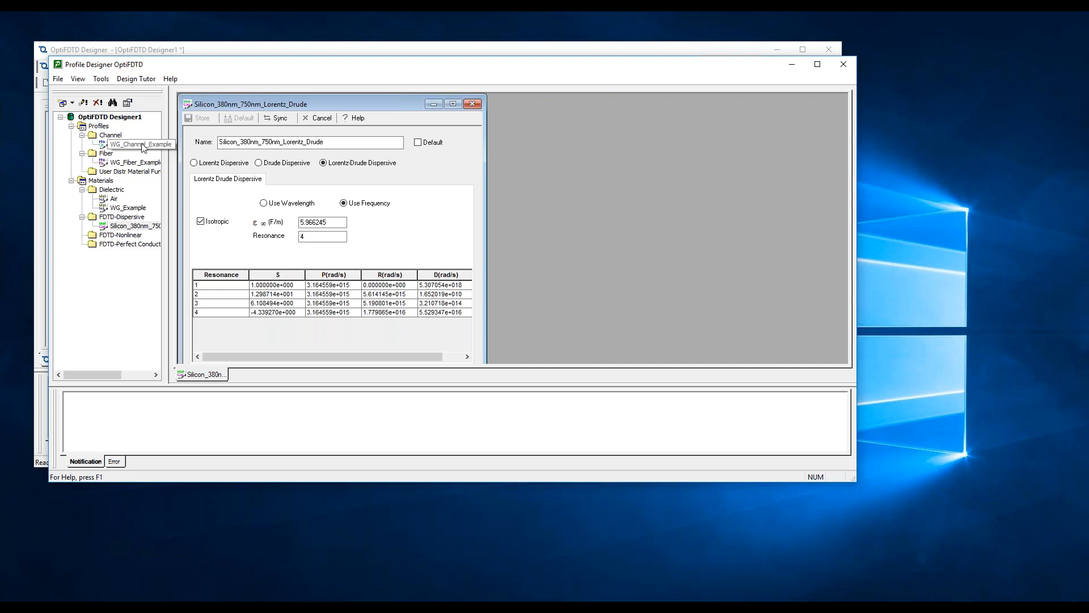
- Create a new fiber profile and name it "rod"
left_click(107, 155)
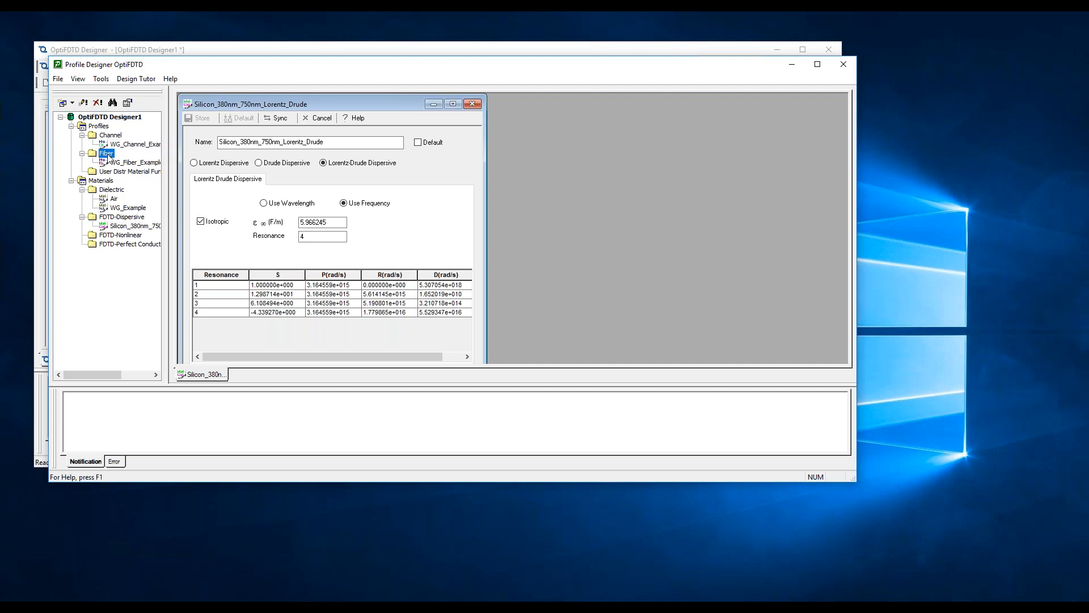
right_click(107, 152)
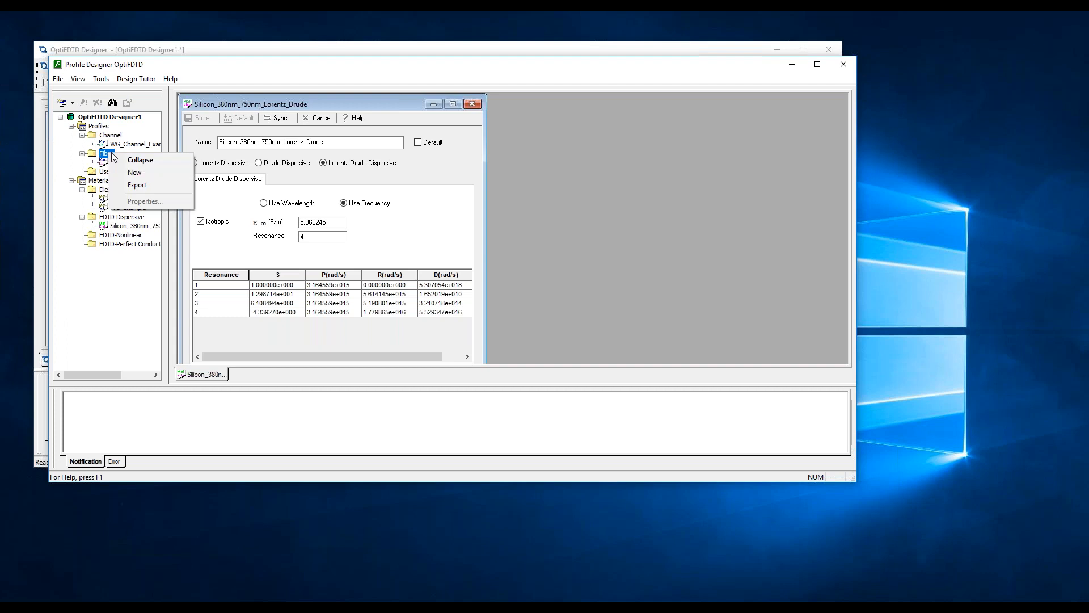
left_click(141, 172)
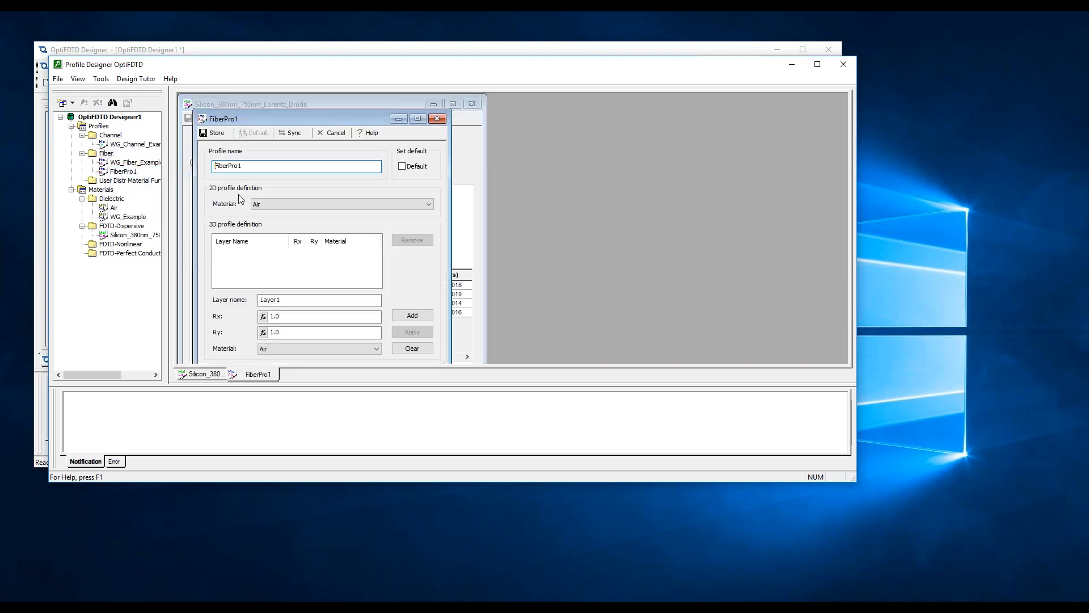
double_click(262, 168)
type("rod")
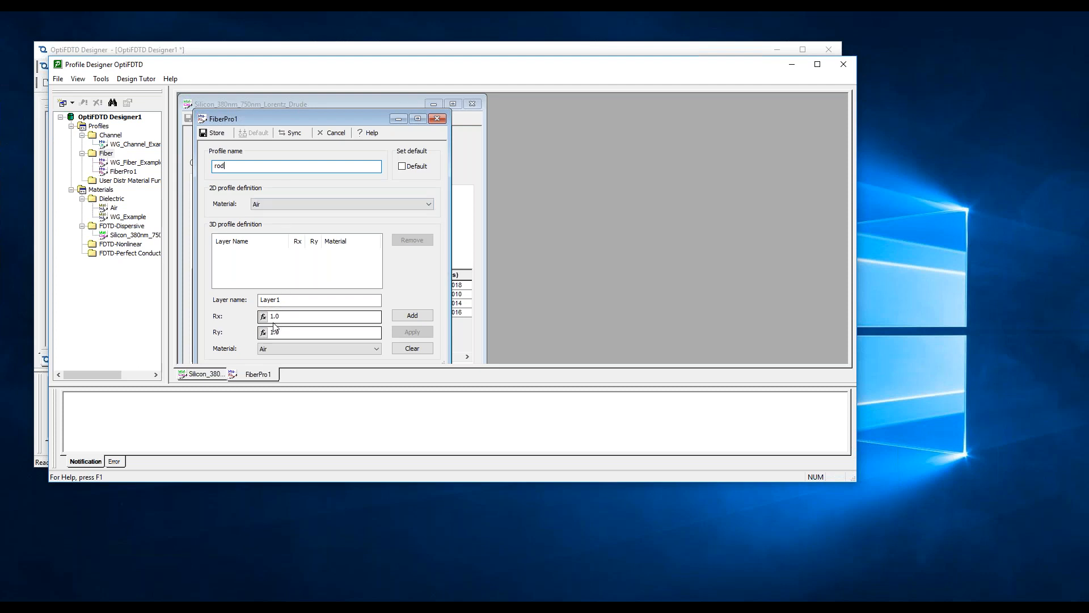
- Add a 3D layer of Silicon_380nm_750nm_Lorentz_Drude to the rod profile, store it and return to the layout designer
left_click(296, 349)
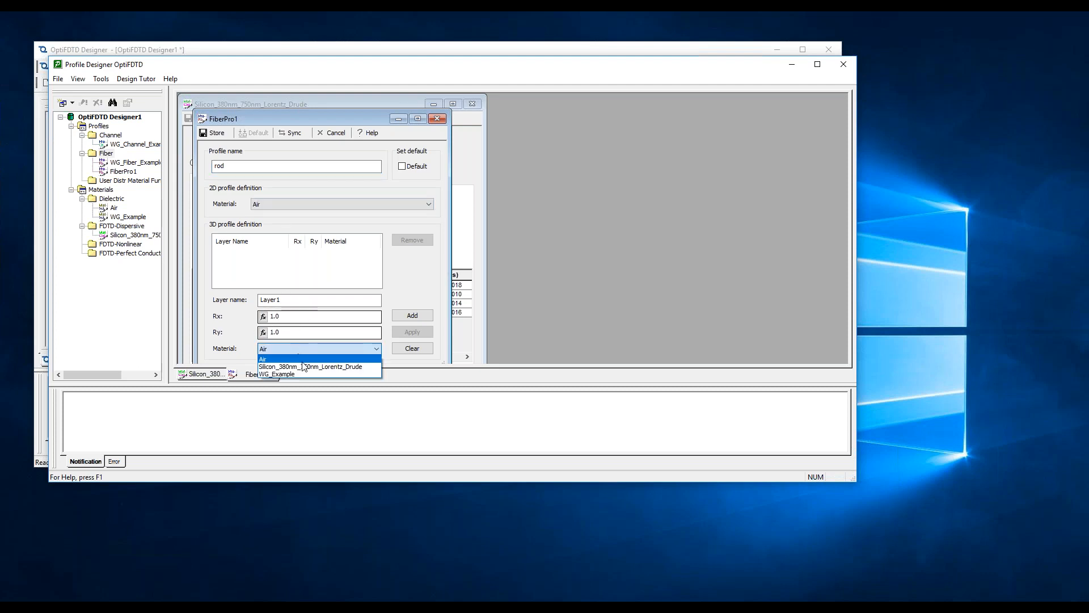
left_click(305, 366)
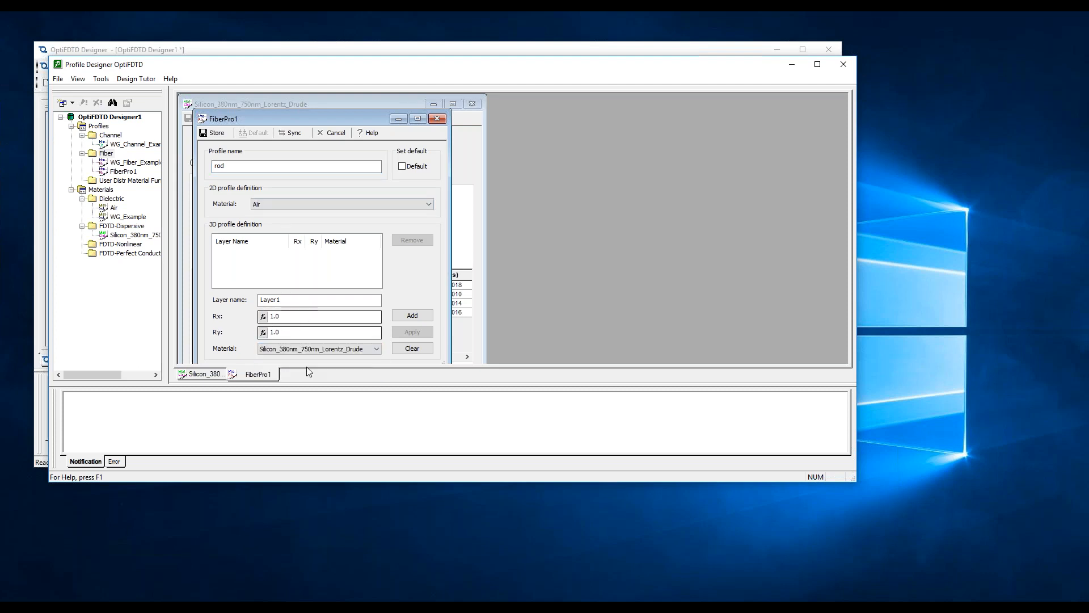
left_click(403, 316)
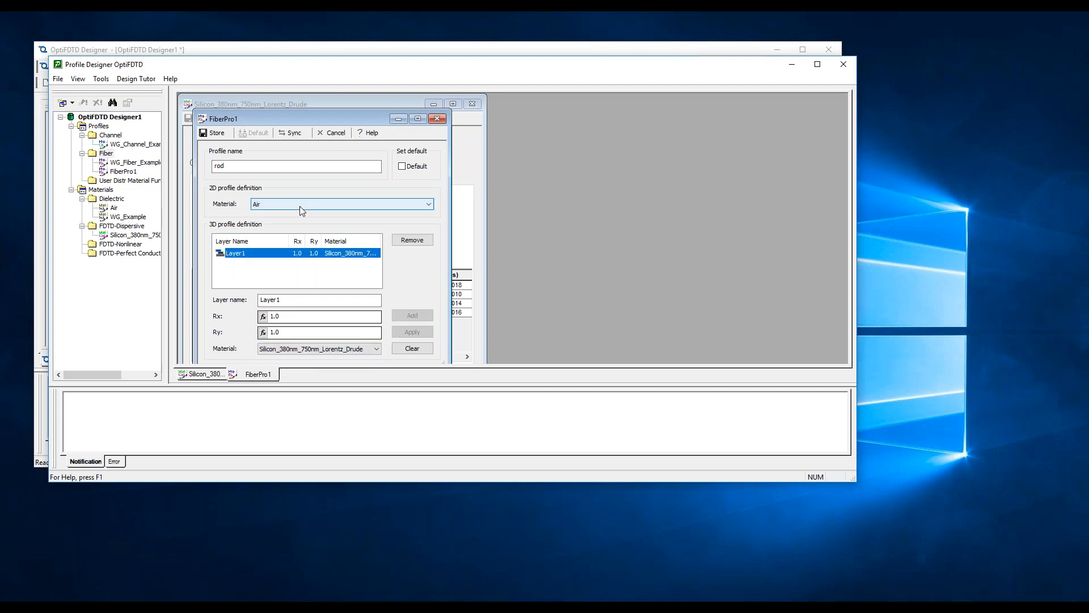
left_click(213, 133)
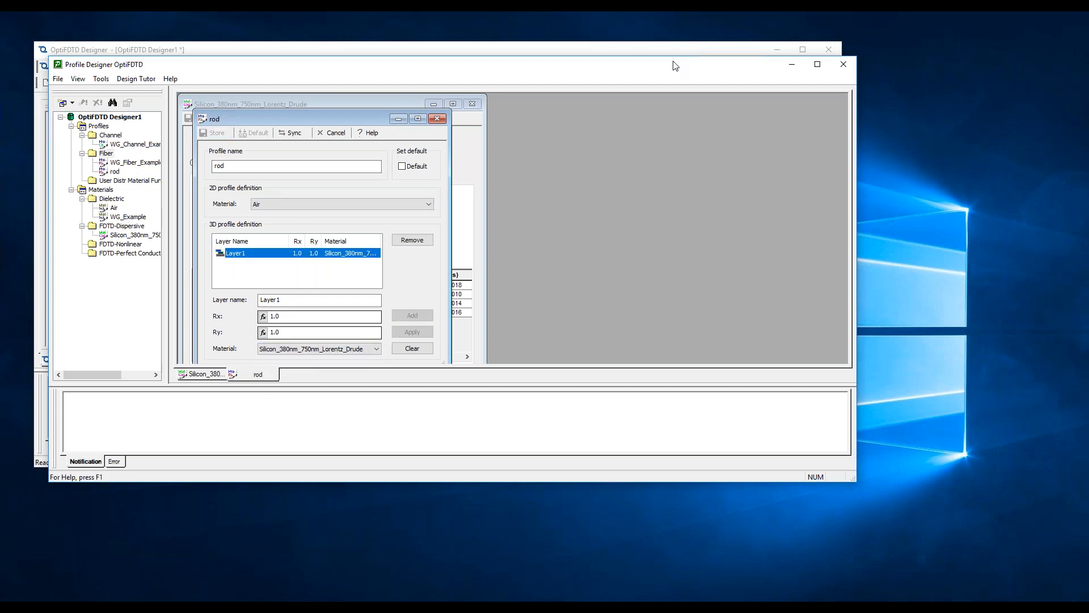
left_click(843, 65)
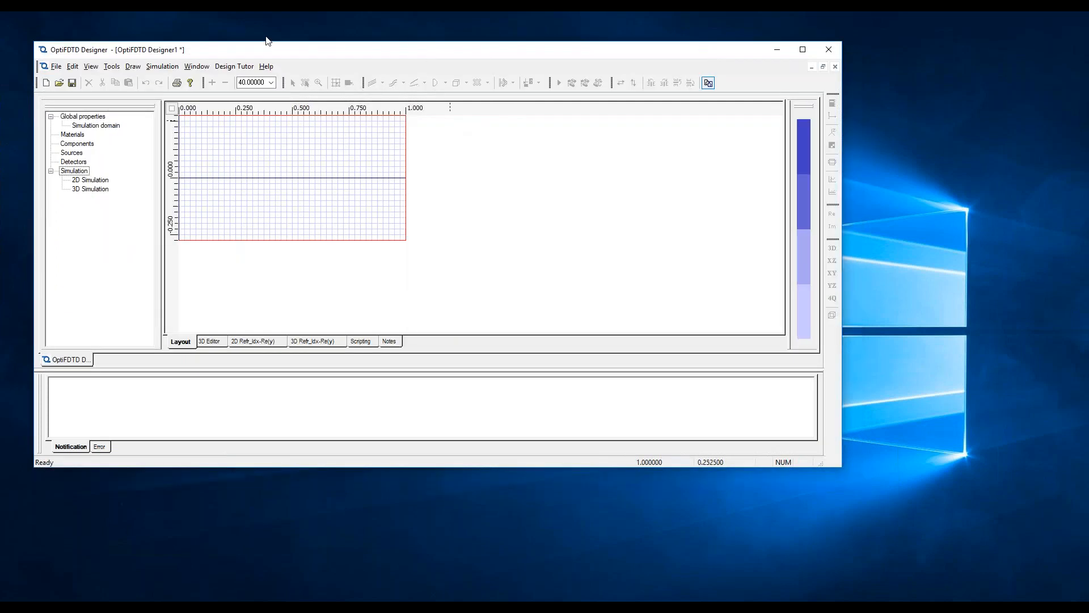
- Set the simulation domain's wafer dimensions to 2.4 um length and 0.05 um width
double_click(112, 126)
double_click(441, 228)
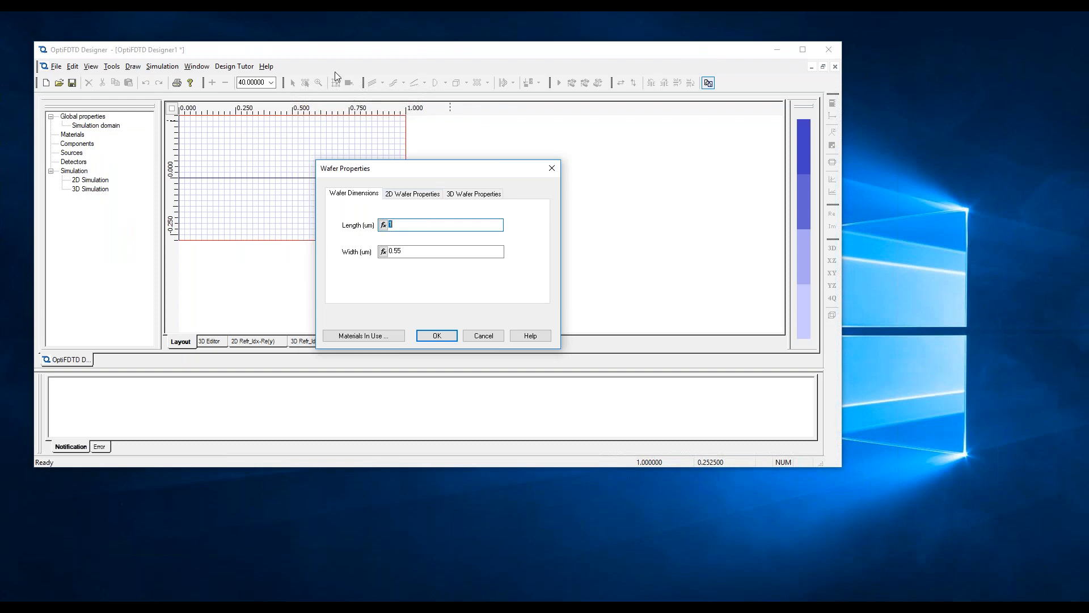
type("2.4")
key("Tab")
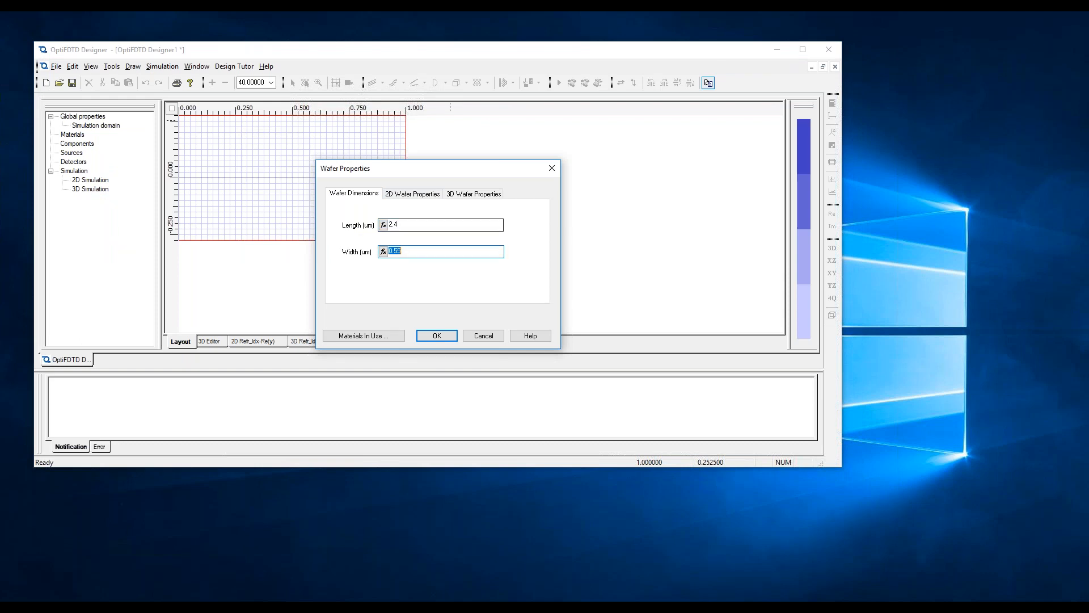
type("0")
left_click(441, 338)
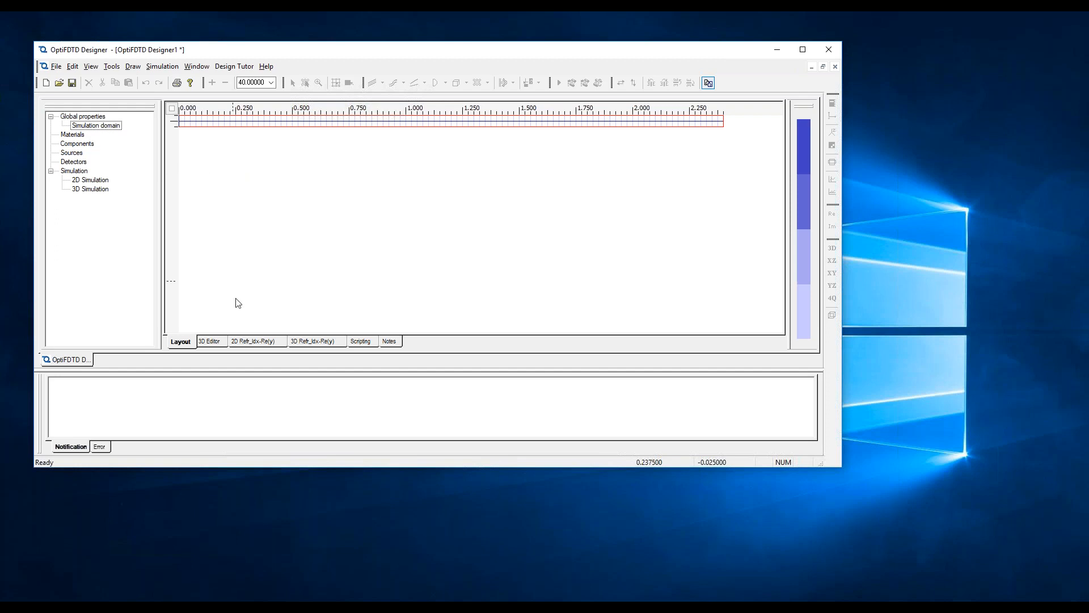
- Set both the cladding and substrate thickness of the 3D wafer to 0.025 um
left_click(220, 342)
left_click_drag(377, 218, 478, 247)
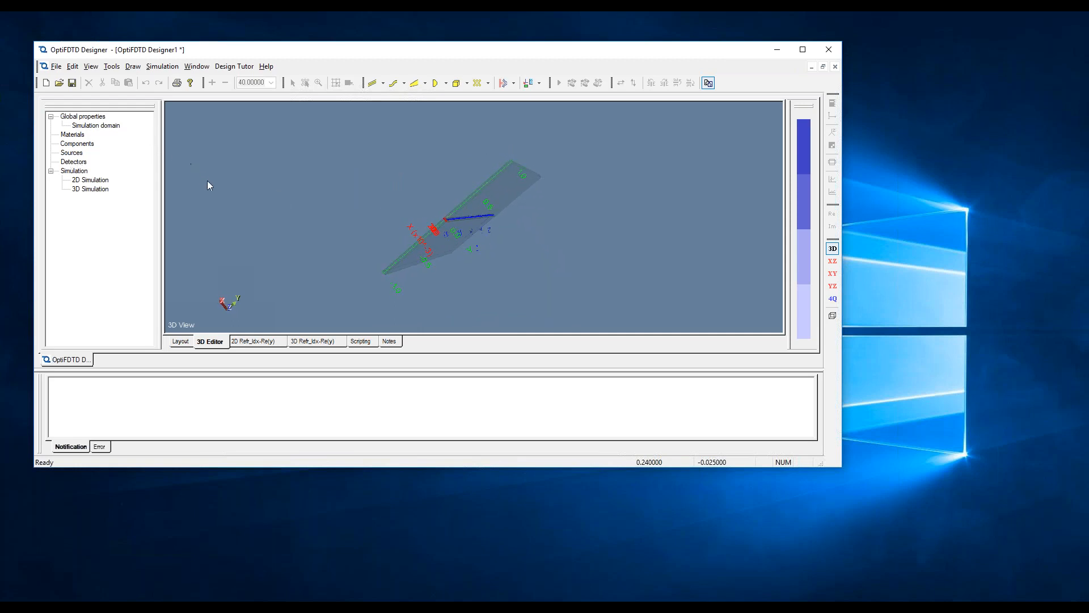
double_click(111, 127)
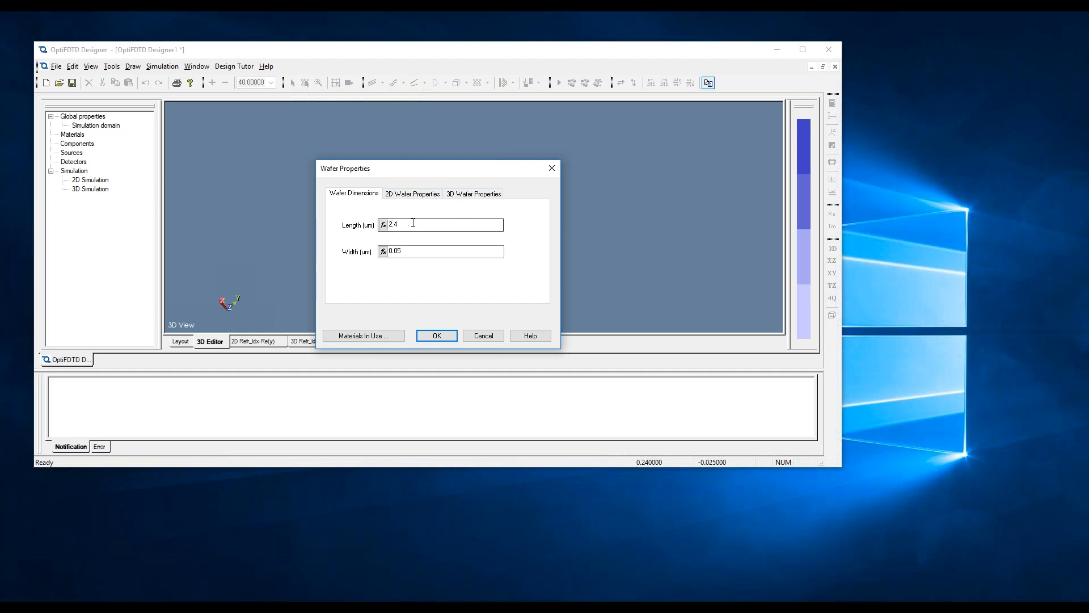
left_click(401, 255)
left_click(477, 194)
left_click(519, 232)
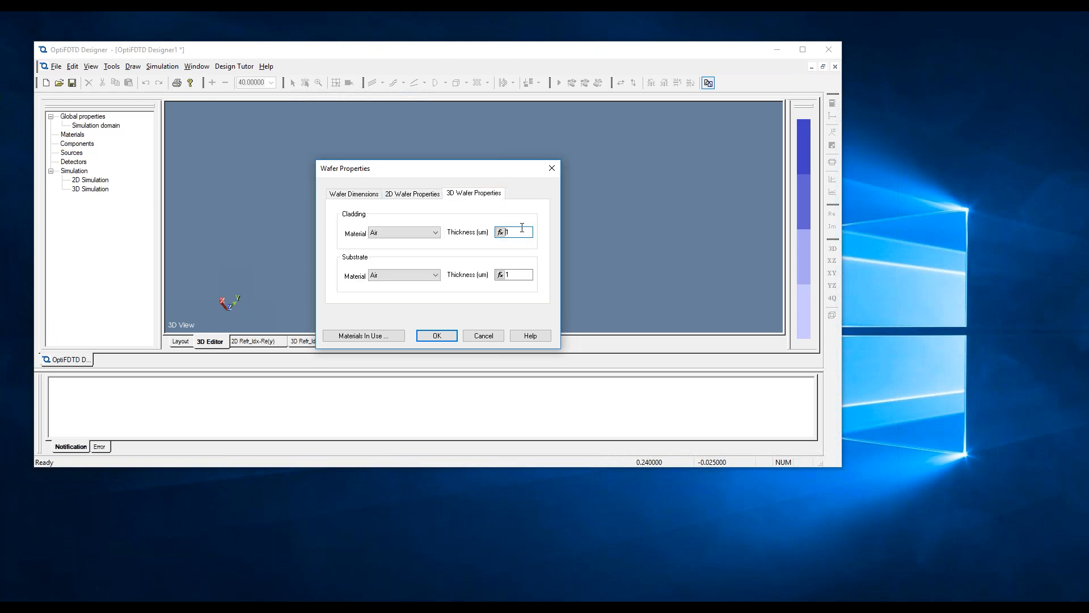
key("BackSpace")
type("0.")
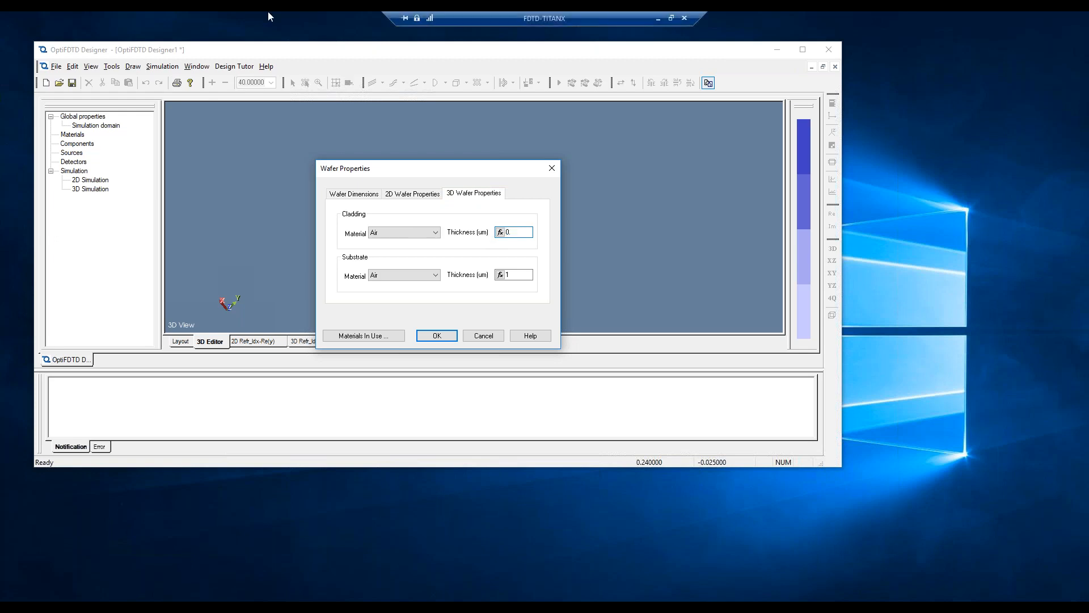
type("025")
key("Tab")
type("0.025")
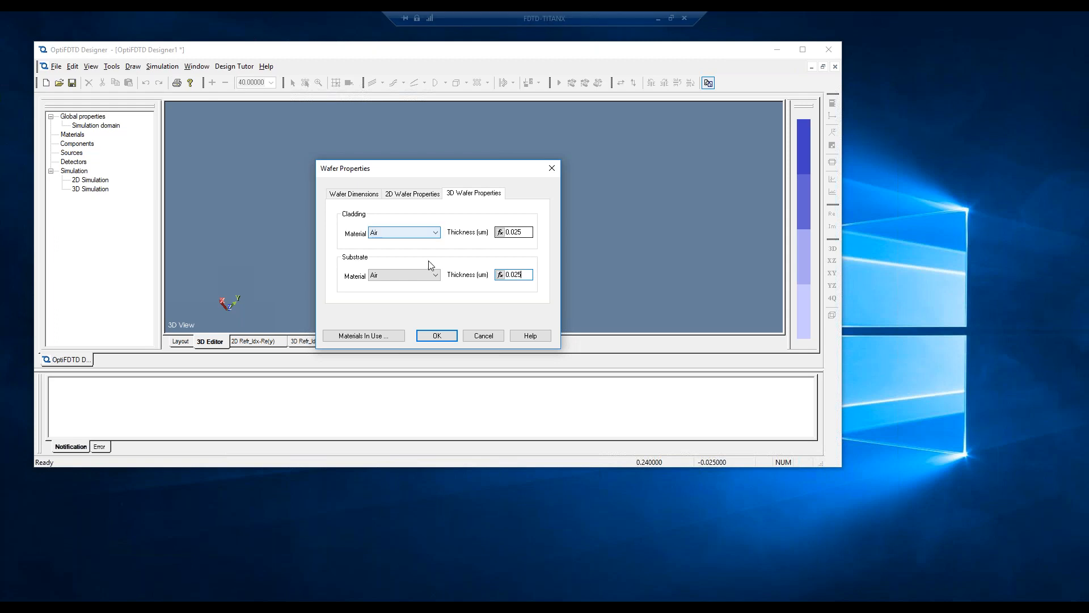
left_click(438, 336)
mouse_move(390, 219)
left_mouse_down()
mouse_move(630, 240)
mouse_move(460, 202)
mouse_move(517, 225)
mouse_move(429, 215)
mouse_move(348, 115)
mouse_move(392, 191)
mouse_move(344, 183)
mouse_move(393, 193)
mouse_move(382, 219)
left_mouse_up()
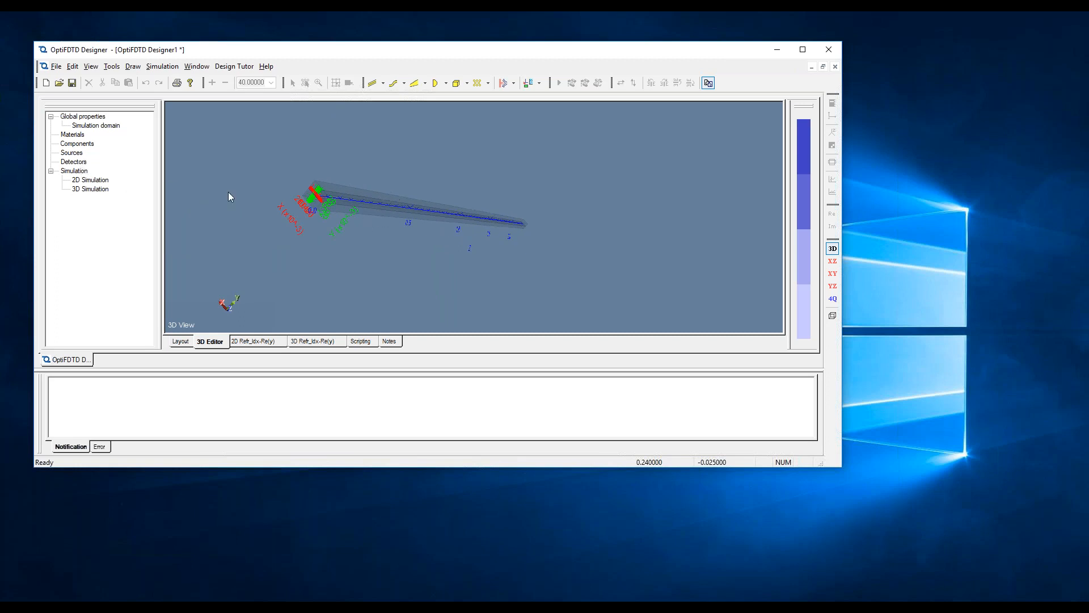
left_click_drag(333, 224, 405, 242)
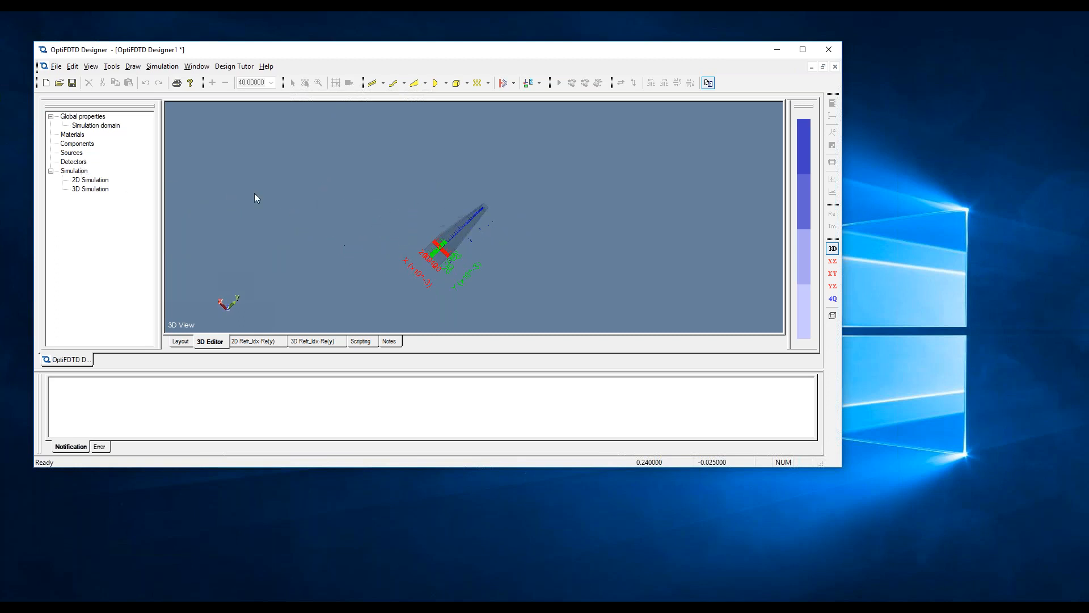
left_click_drag(440, 280, 473, 194)
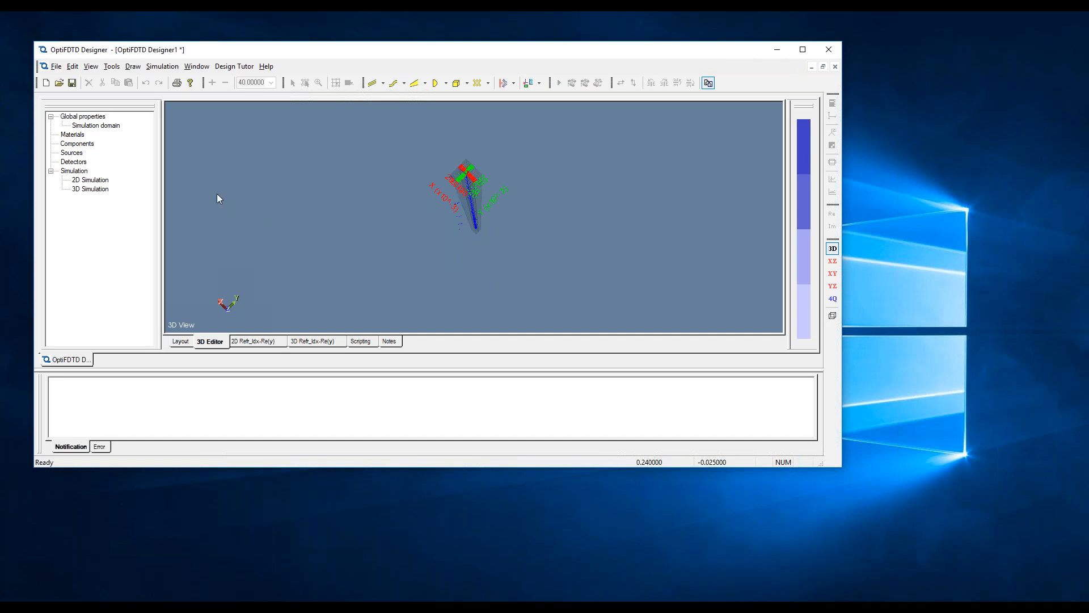
- In the 3D simulation's advanced boundary conditions, set both the -X and +X boundaries to PBC
left_click(97, 191)
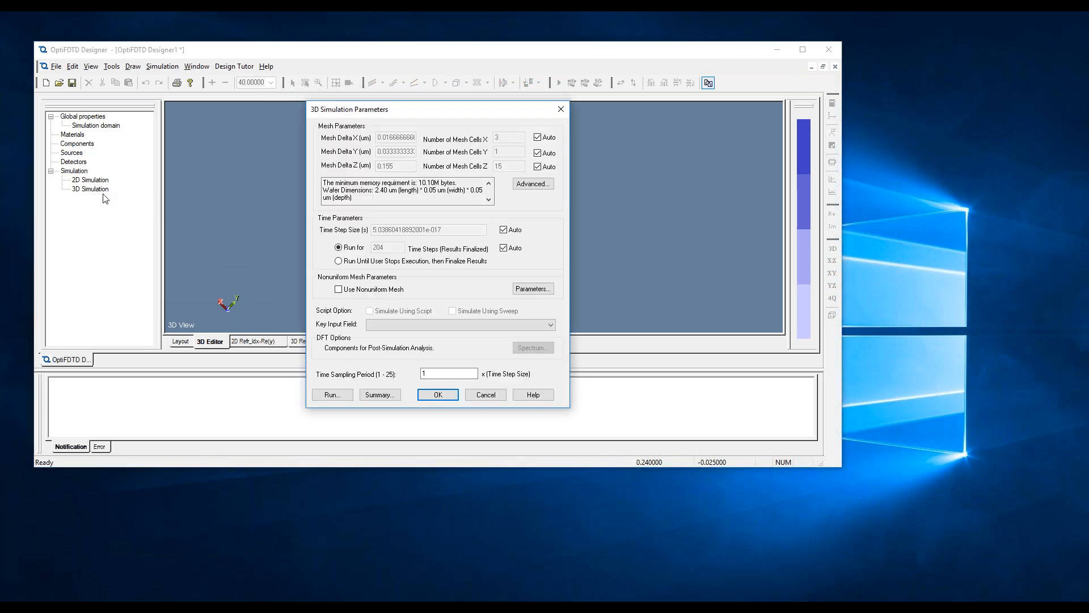
left_click(533, 184)
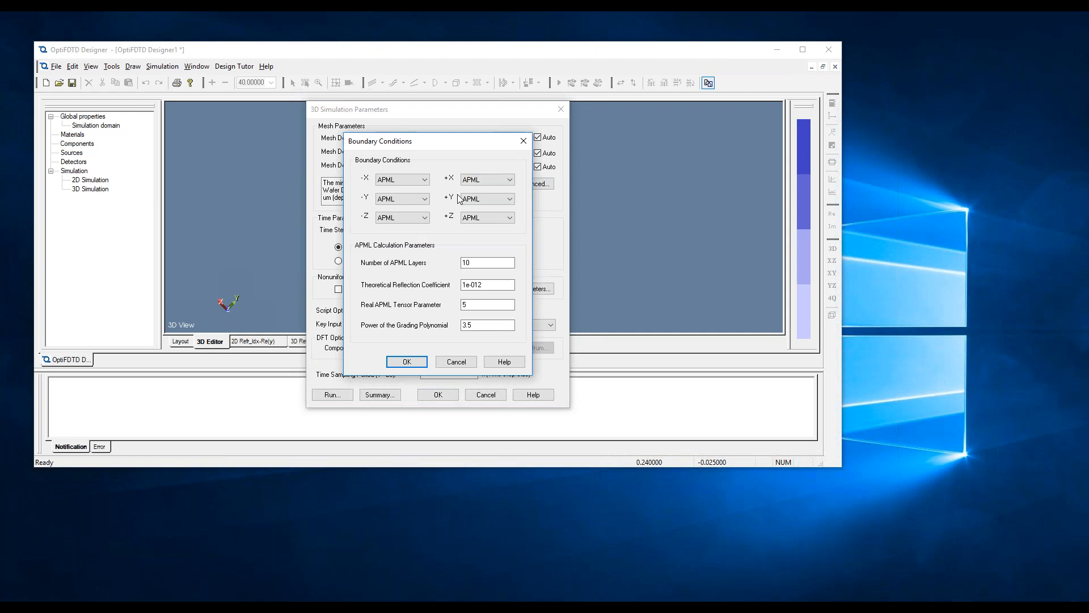
left_click(420, 183)
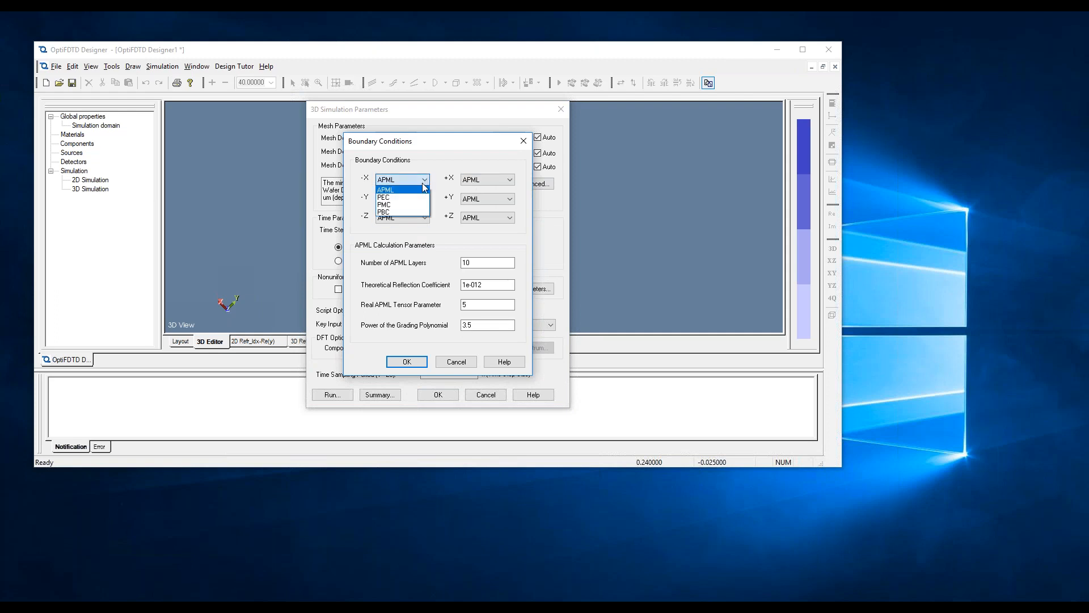
left_click(420, 212)
left_click(487, 180)
left_click(481, 211)
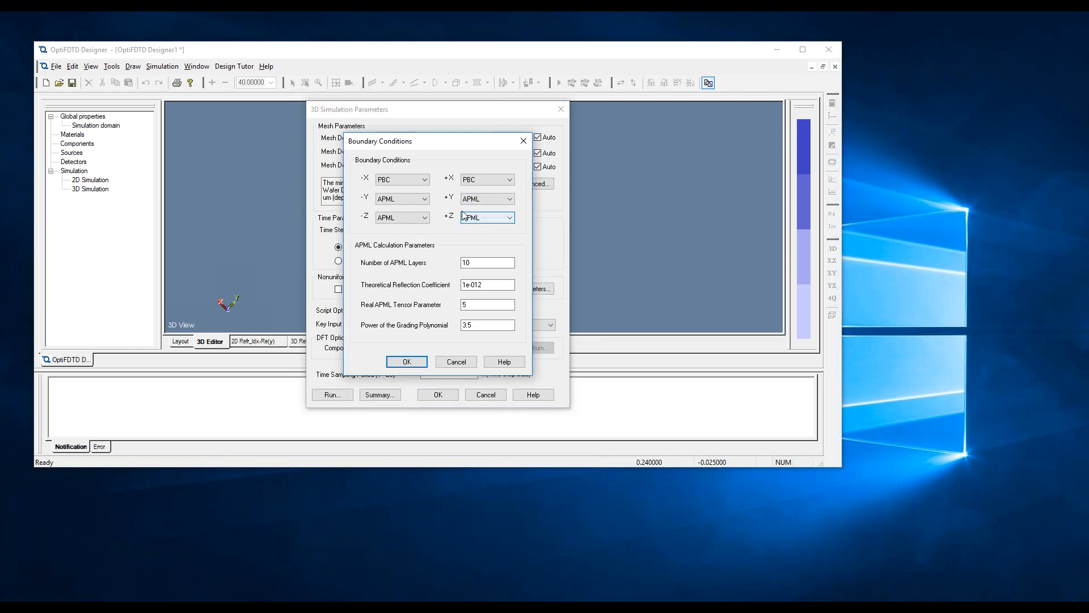
- Set the -Y and +Y boundaries to PBC and try to apply the 3D simulation parameters
left_click(419, 199)
left_click(418, 231)
left_click(479, 199)
left_click(474, 230)
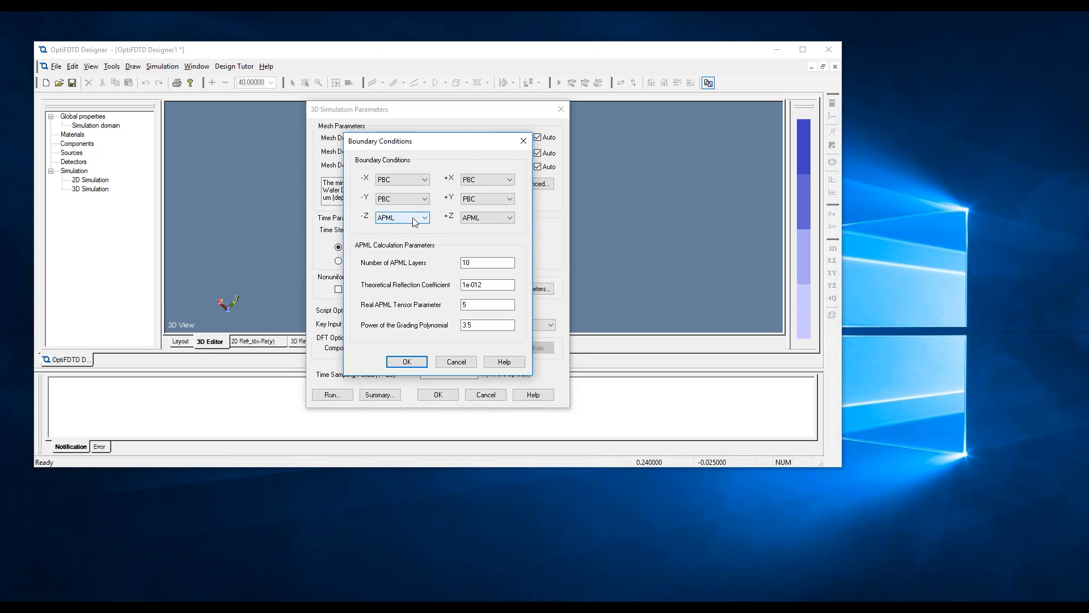
left_click(416, 362)
left_click(438, 397)
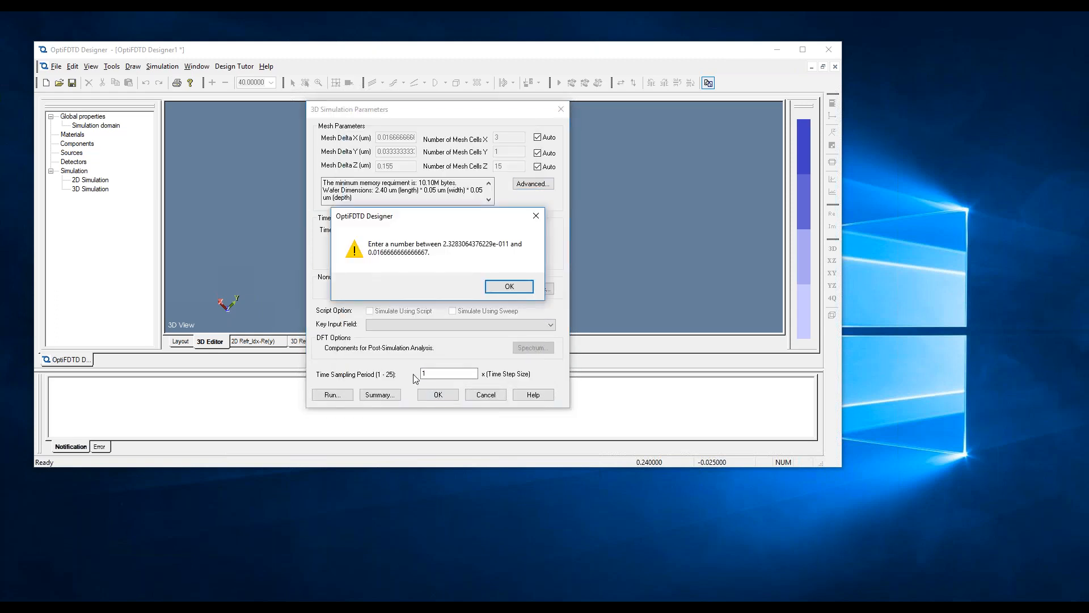
left_click(509, 287)
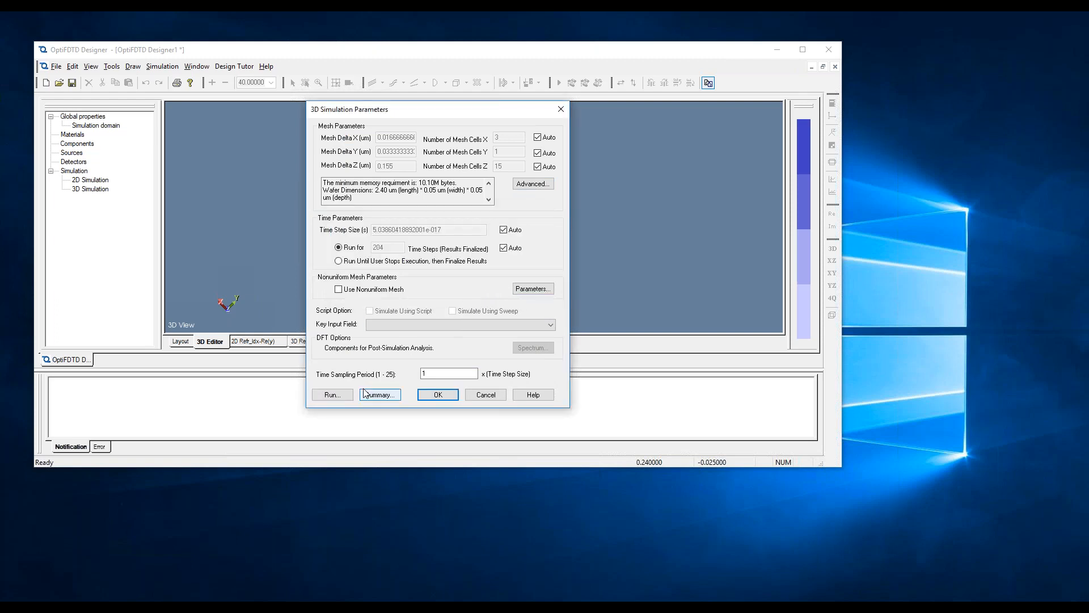
- Recheck the boundary conditions, try again to apply the 3D simulation parameters, and cancel the changes
left_click(527, 186)
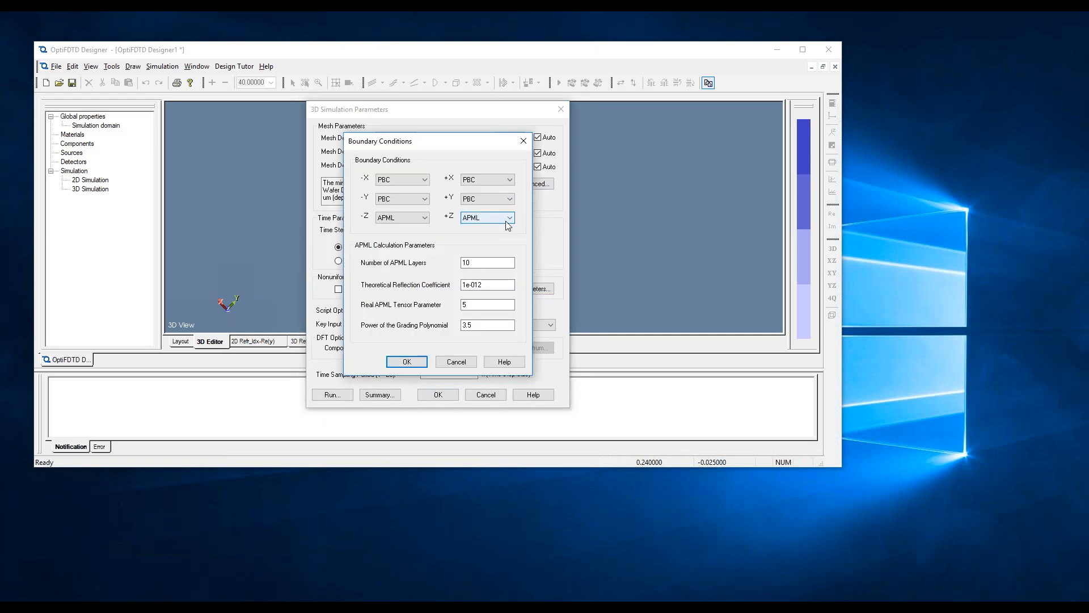
left_click(407, 362)
left_click(445, 397)
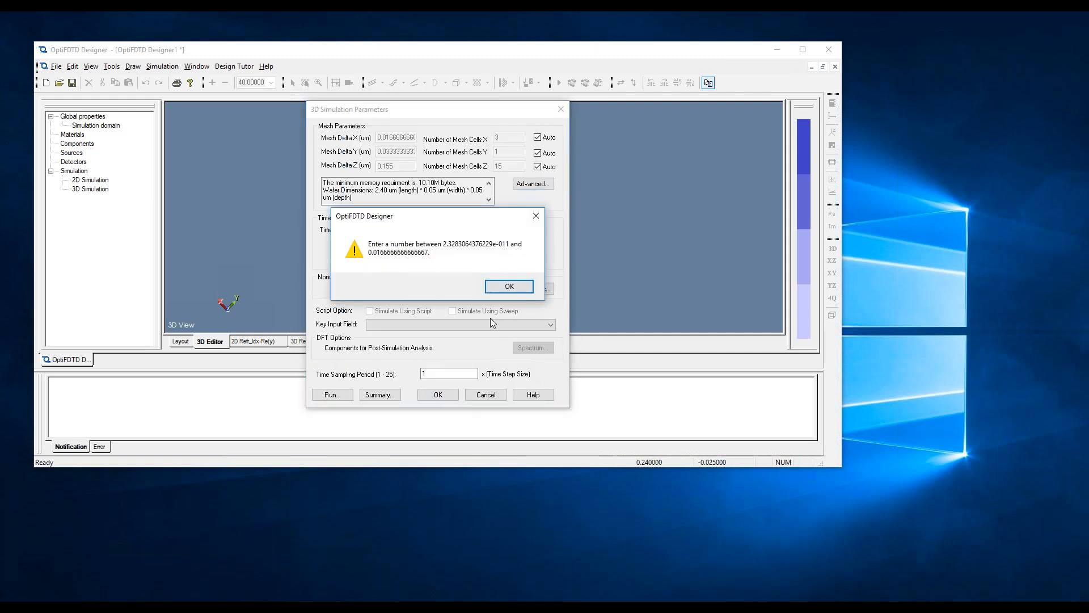
key("Return")
left_click(489, 401)
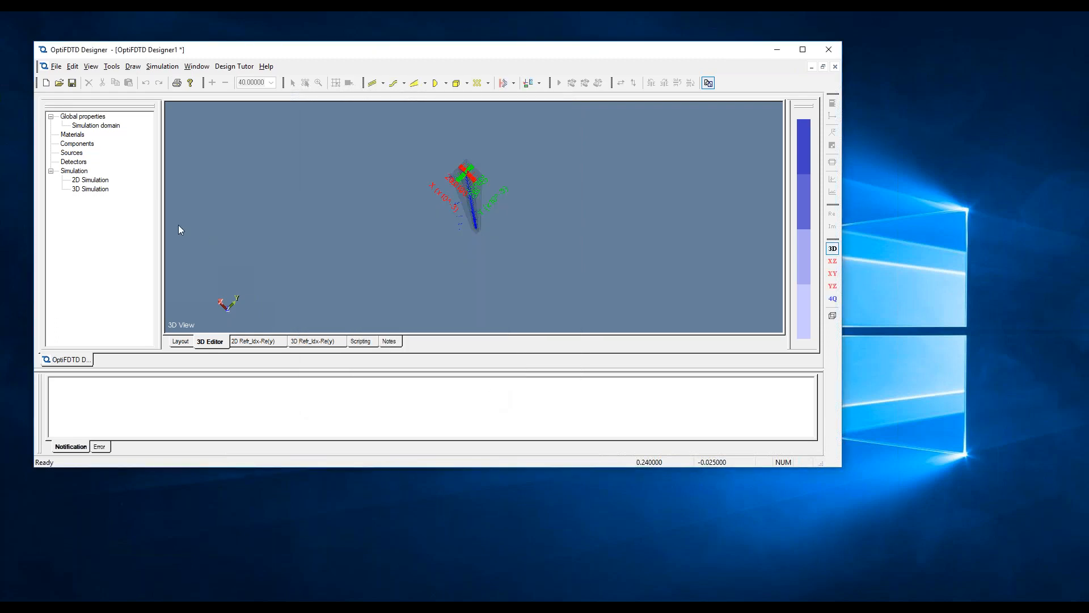
- Reopen the 3D simulation's boundary conditions and set the -X and -Y boundaries to PBC
double_click(98, 189)
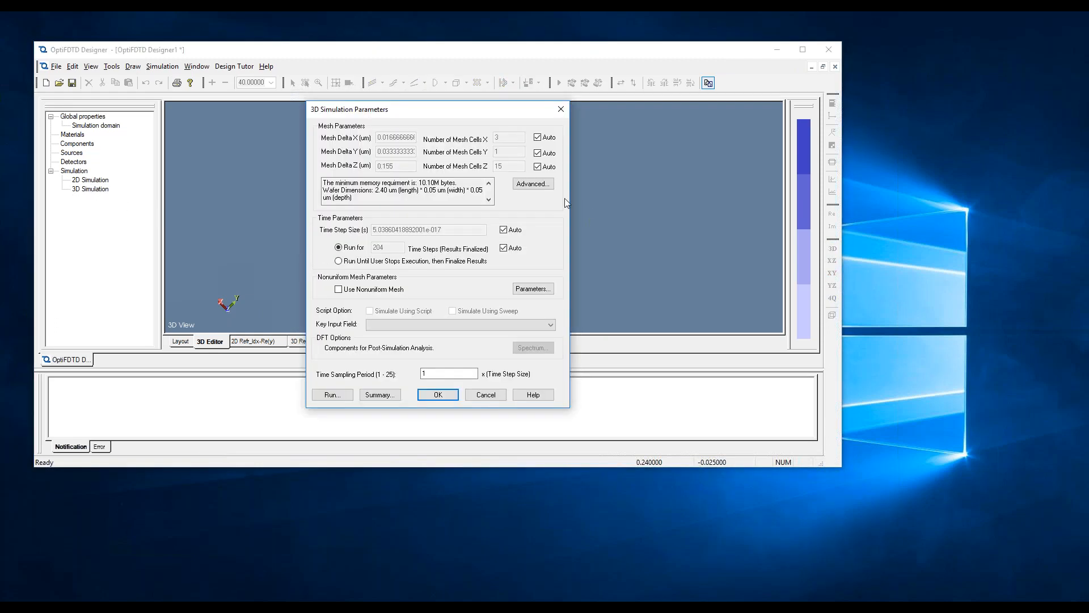
left_click(533, 184)
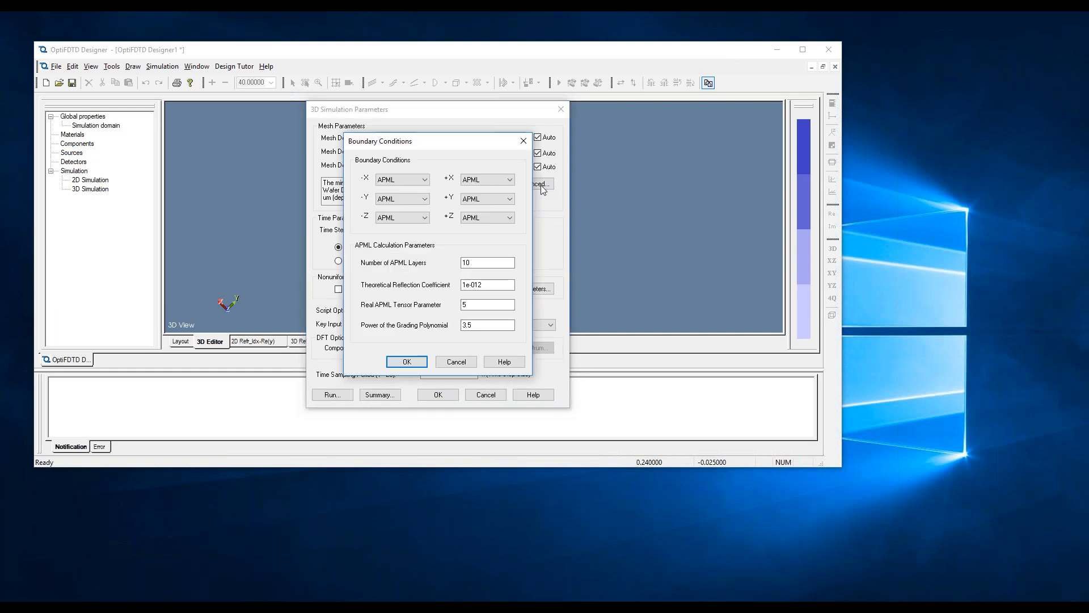
left_click(419, 181)
left_click(418, 212)
left_click(423, 198)
left_click(423, 231)
- Set the +X and +Y boundaries to PBC, try to apply the 3D simulation parameters, and close them
left_click(482, 179)
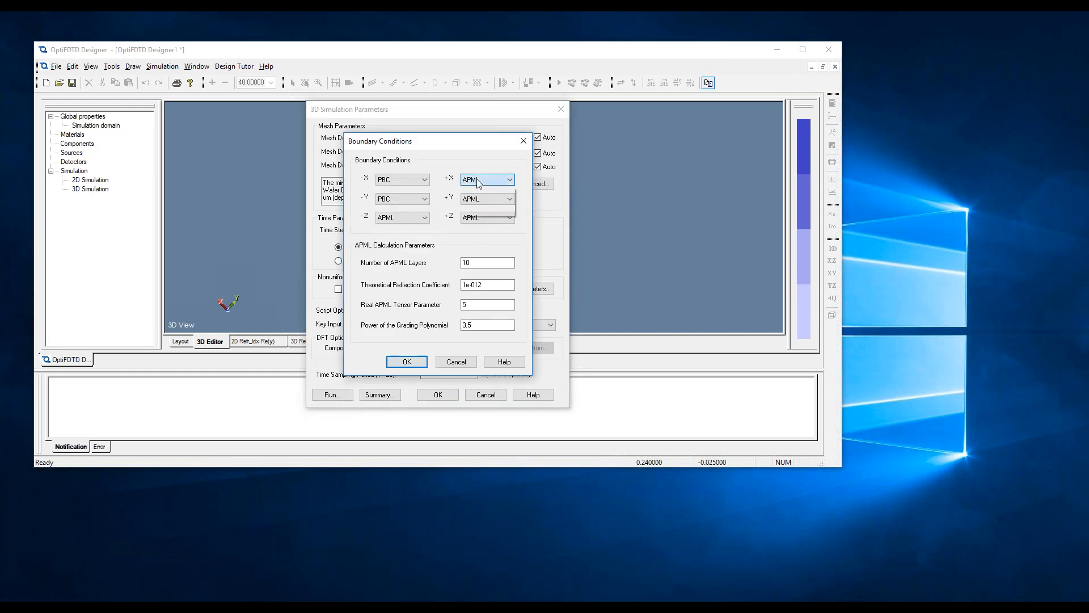
left_click(482, 212)
left_click(478, 200)
left_click(481, 231)
left_click(412, 362)
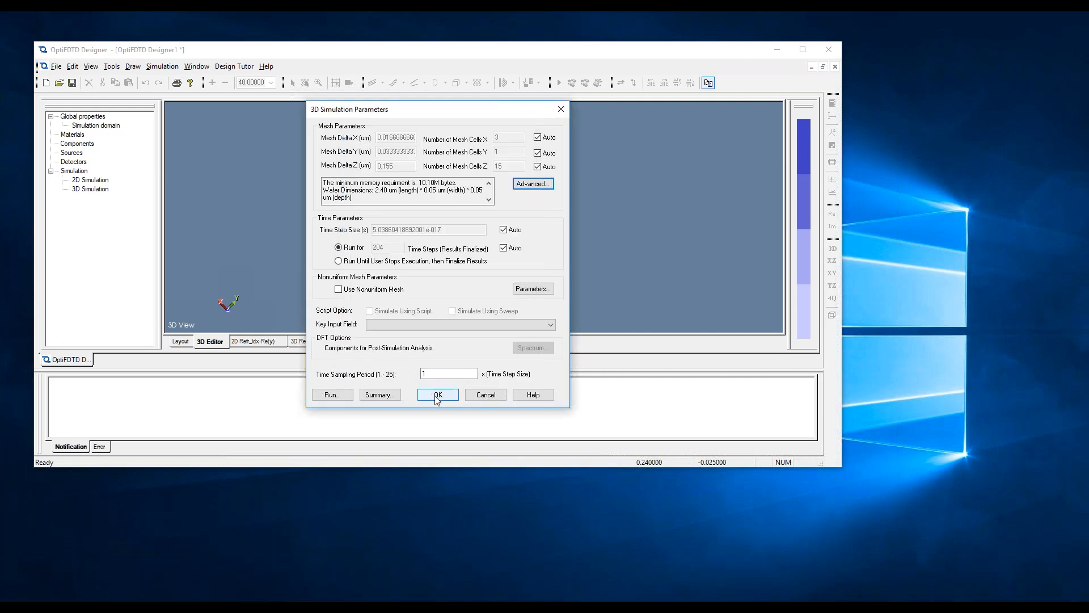
left_click(437, 395)
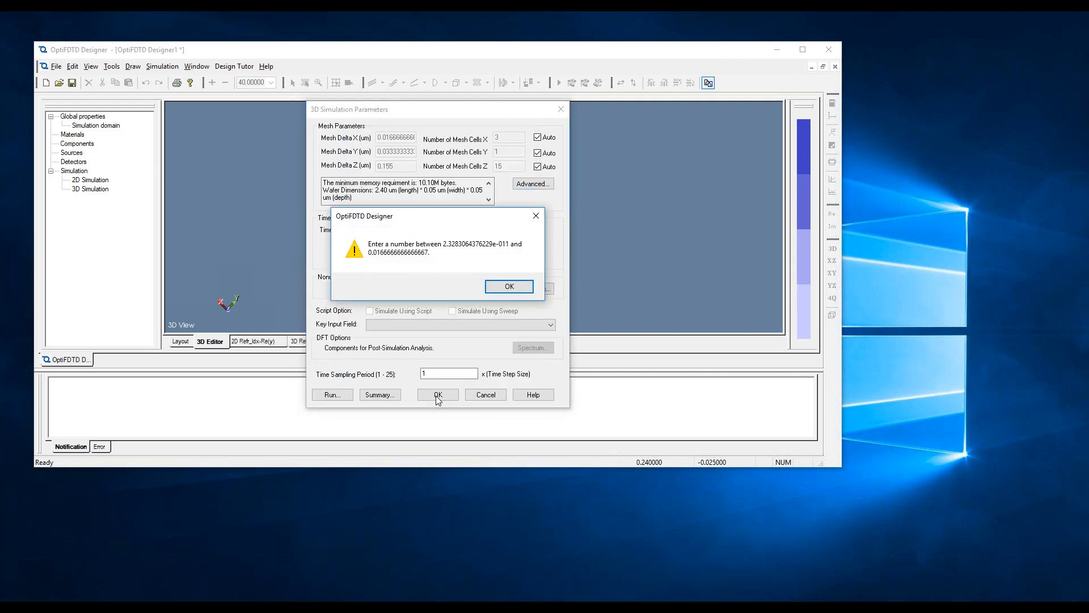
left_click(499, 286)
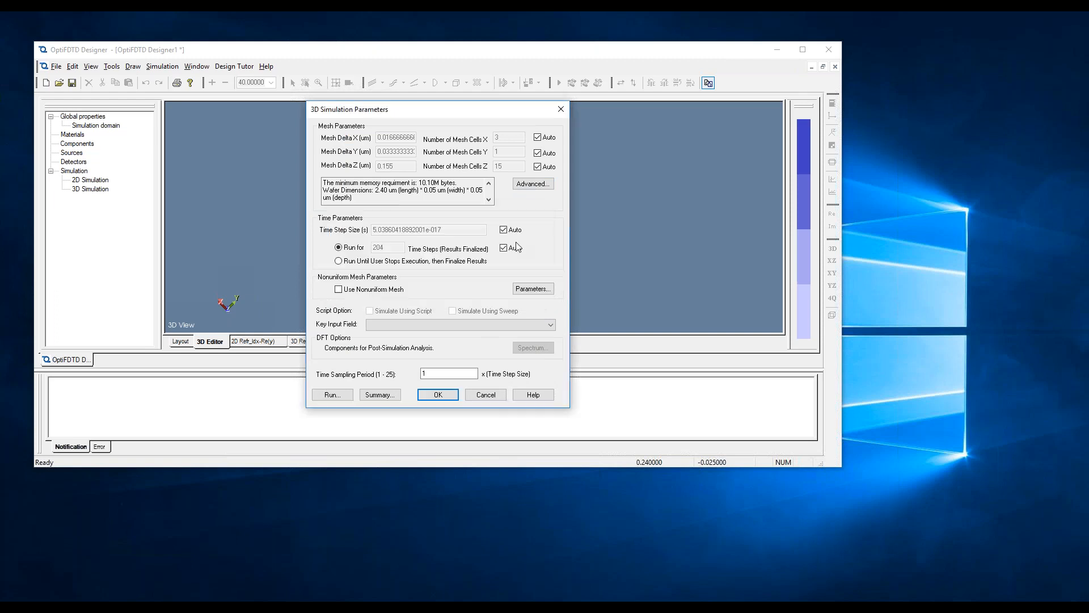
left_click(561, 109)
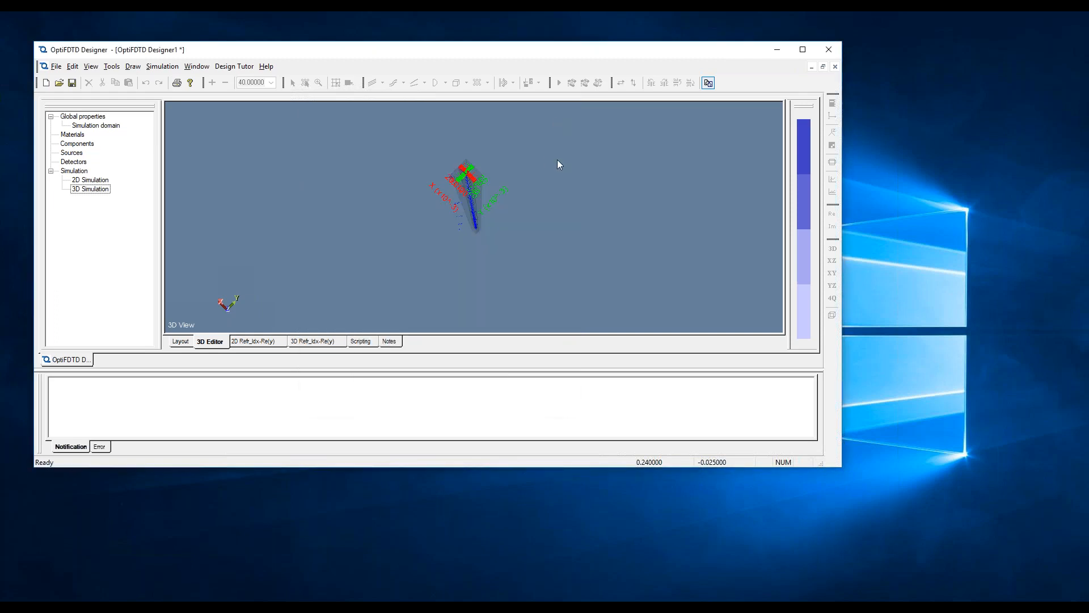
- Close the current design without saving and open UnitCell_L116.FDT from the FDTD-AdvancedII folder on the desktop
left_click(829, 50)
left_click(457, 290)
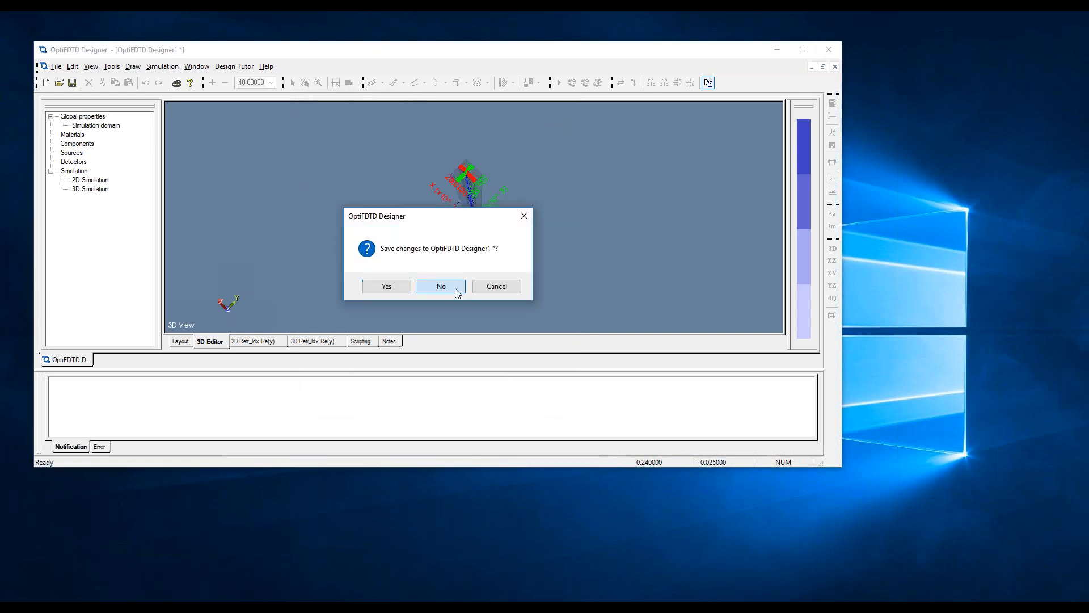
key("super+e")
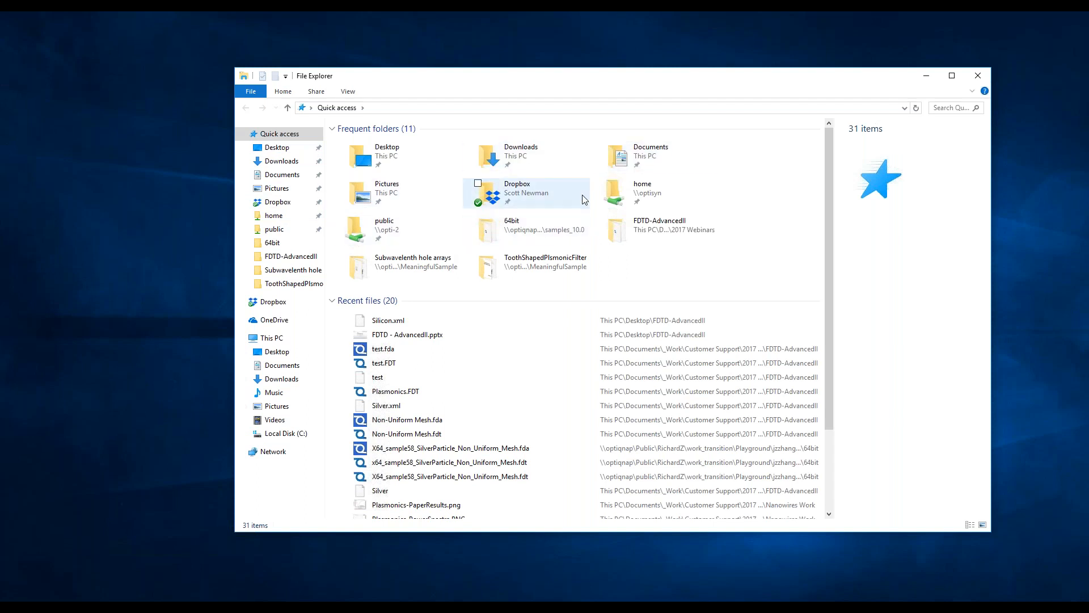
left_click(378, 158)
double_click(378, 158)
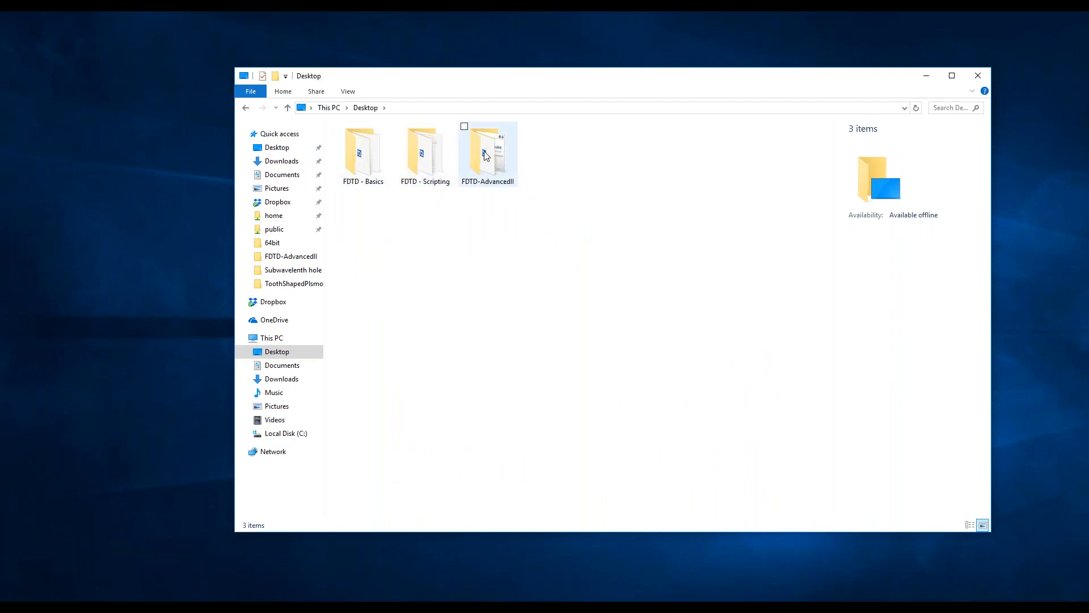
double_click(479, 170)
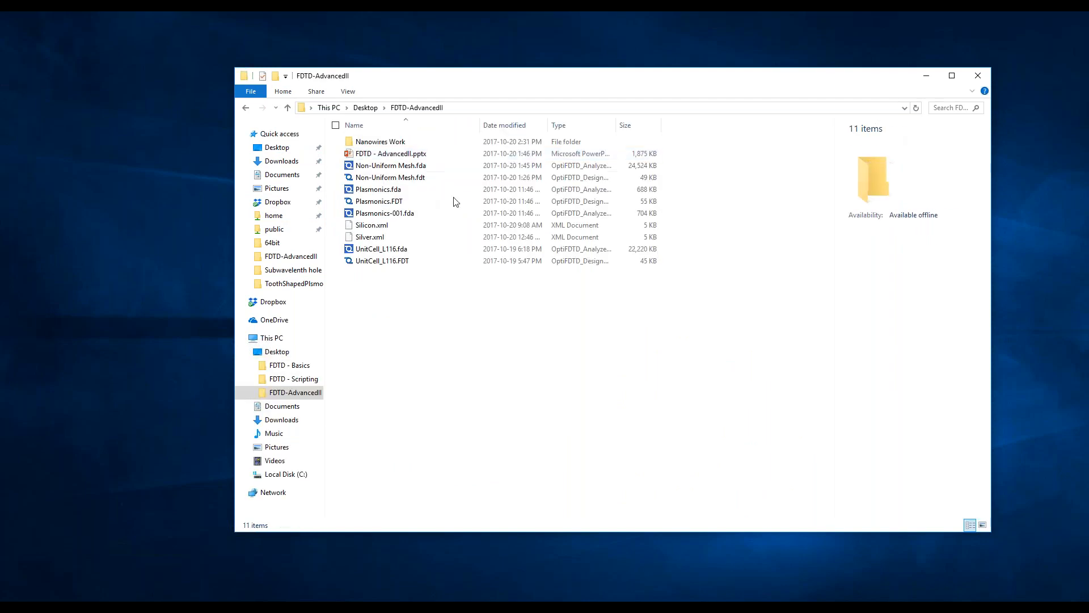
left_click(389, 264)
double_click(389, 262)
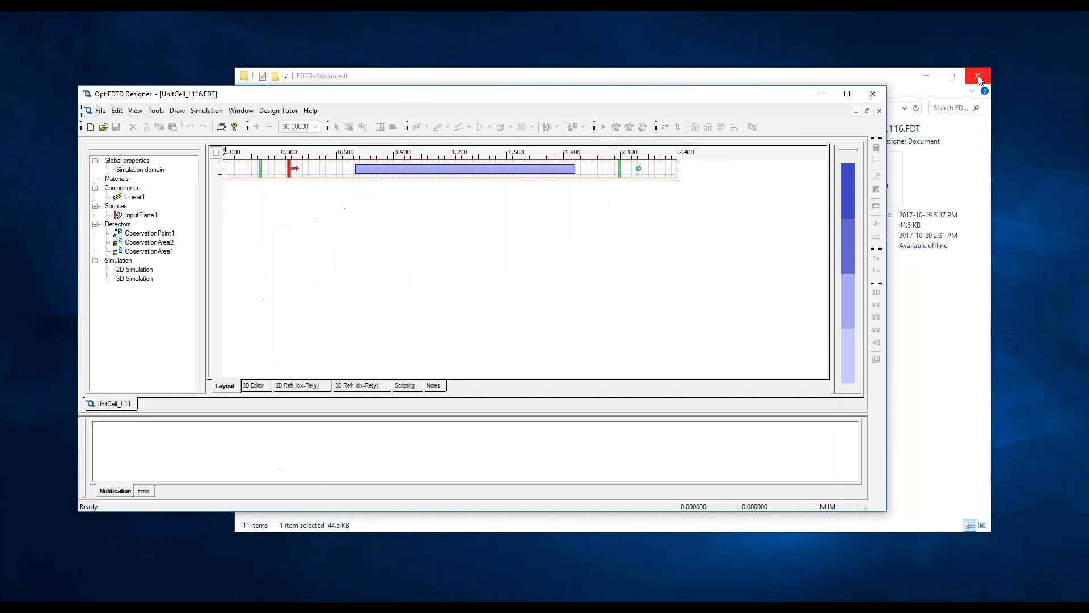
left_click(926, 75)
- Review the 3D simulation parameters and boundary conditions of the unit cell design, leaving them as they are
double_click(389, 95)
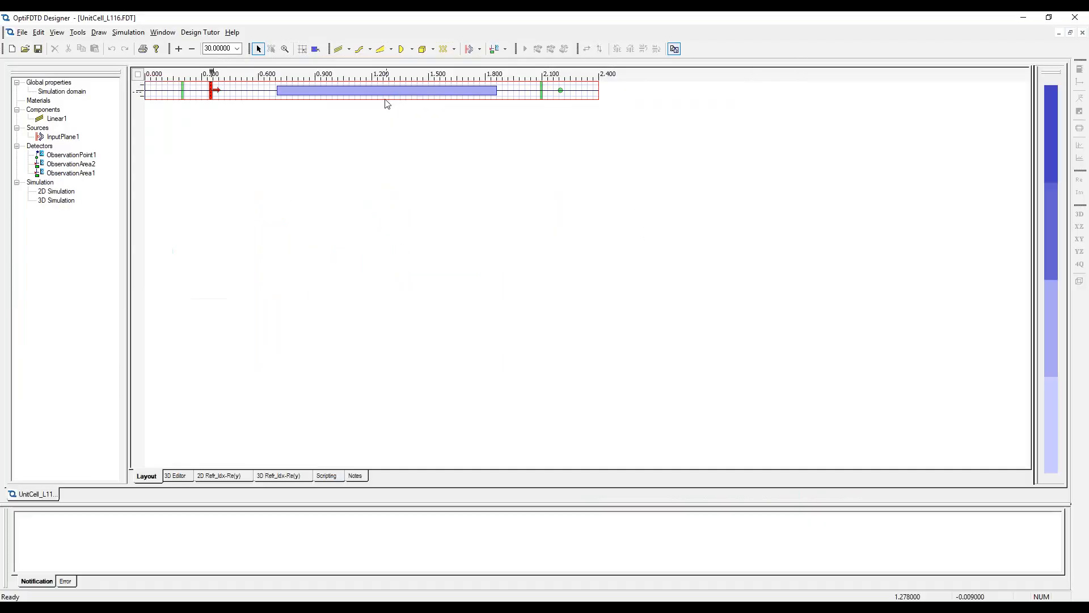
left_click(68, 203)
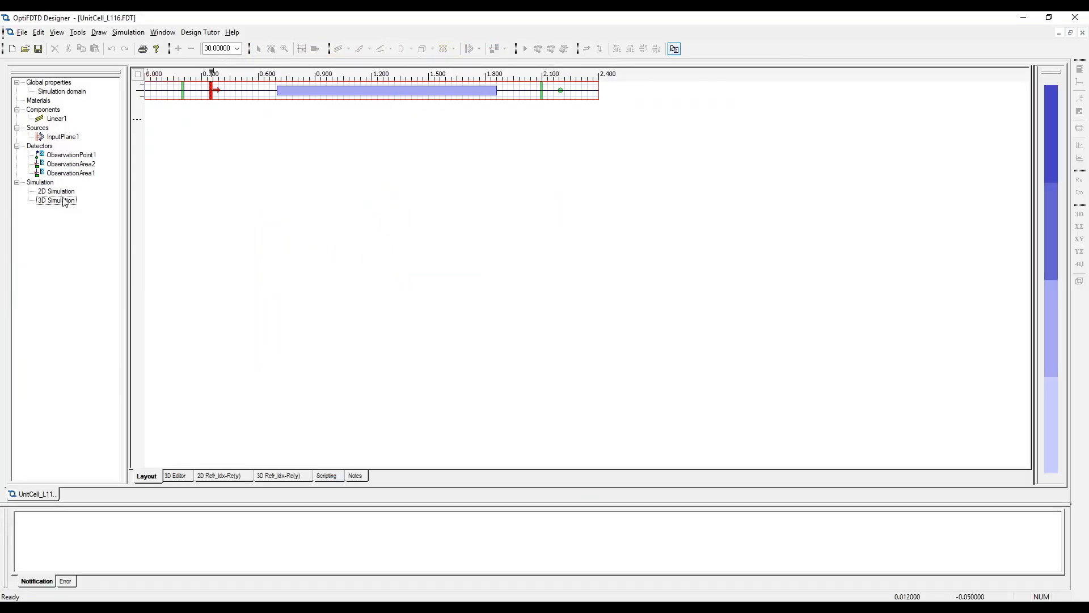
double_click(48, 204)
double_click(383, 17)
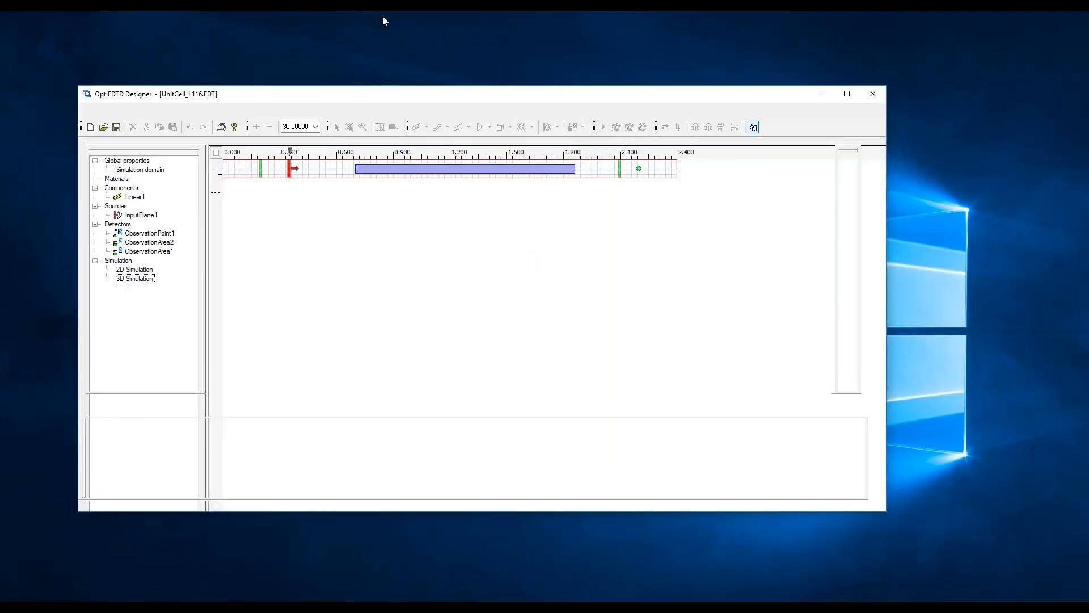
double_click(147, 281)
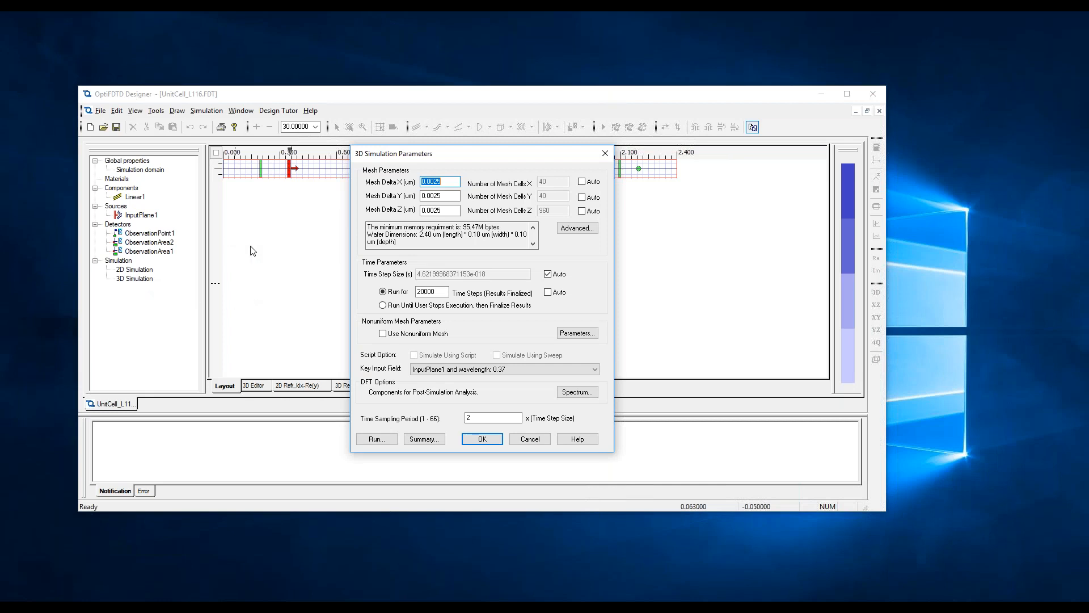
left_click(579, 228)
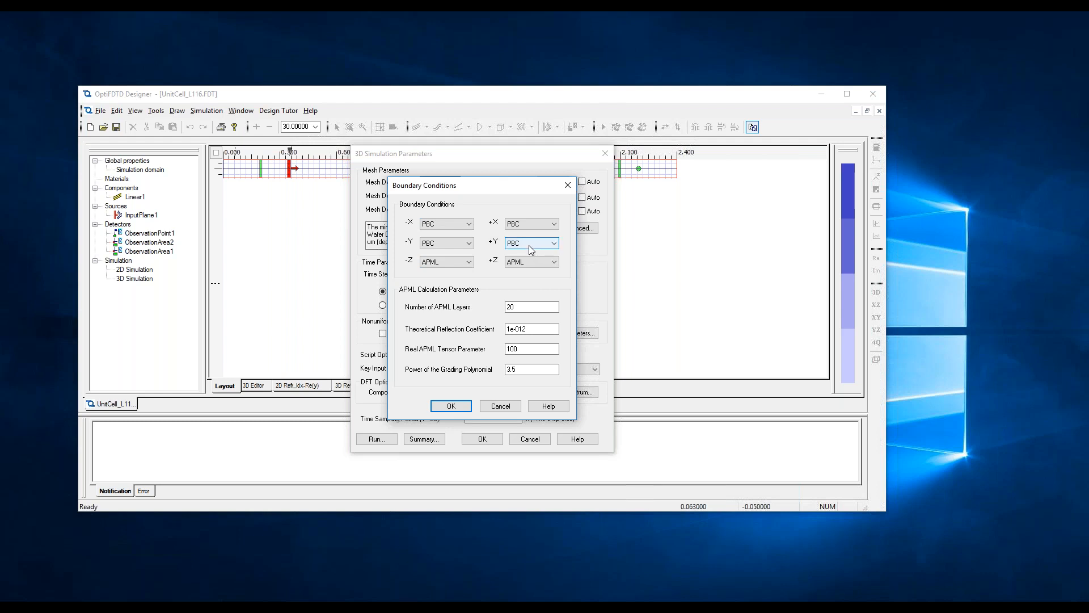
left_click(568, 186)
left_click(605, 153)
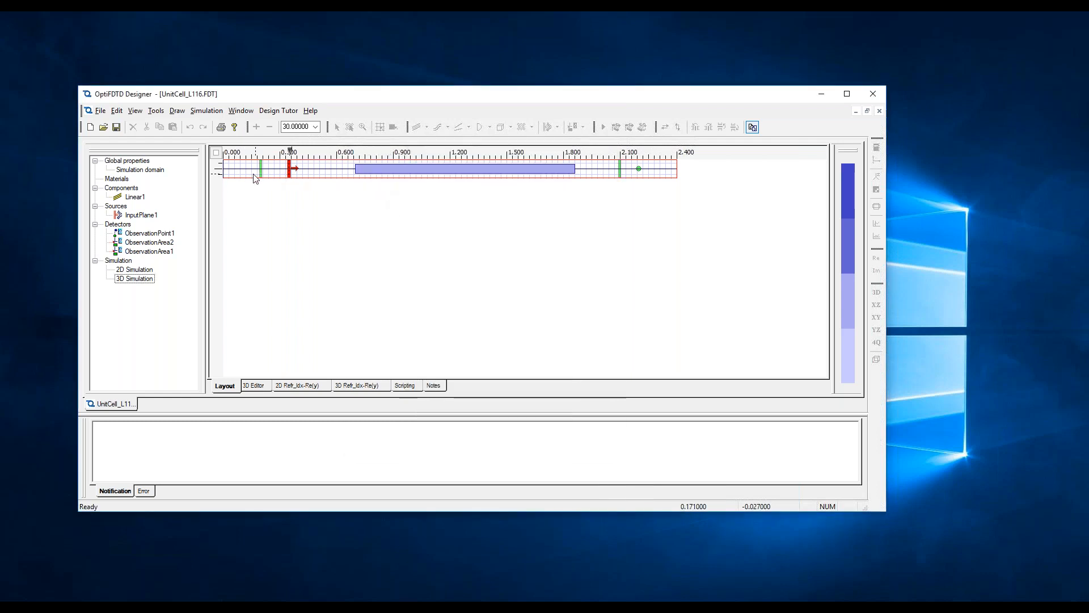
- Review the start and end positions, width and profile of the Linear1 waveguide, accepting its properties as they are
double_click(136, 198)
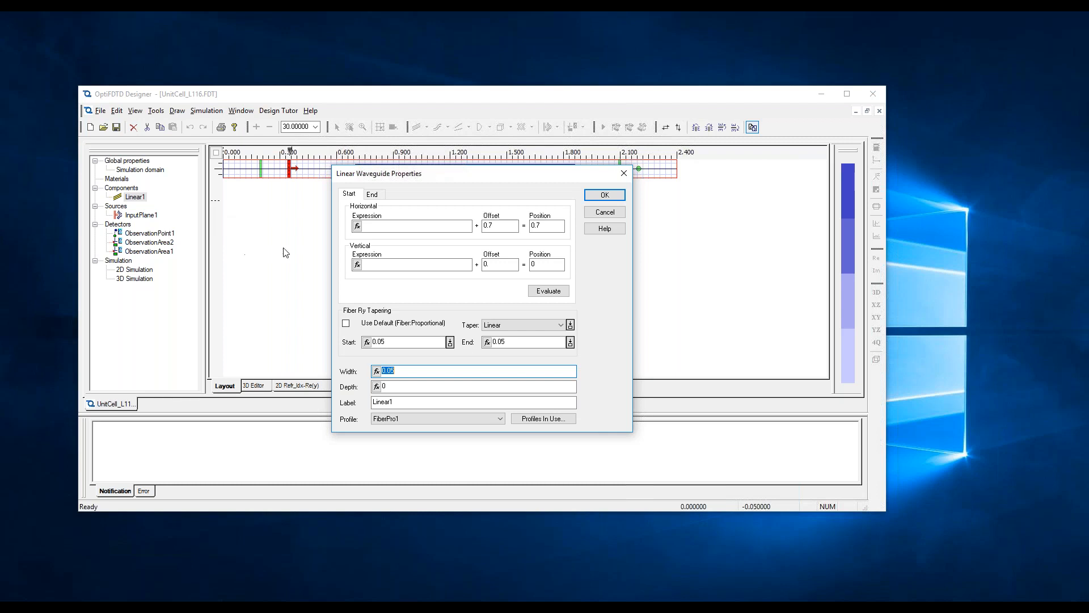
left_click_drag(390, 174, 626, 188)
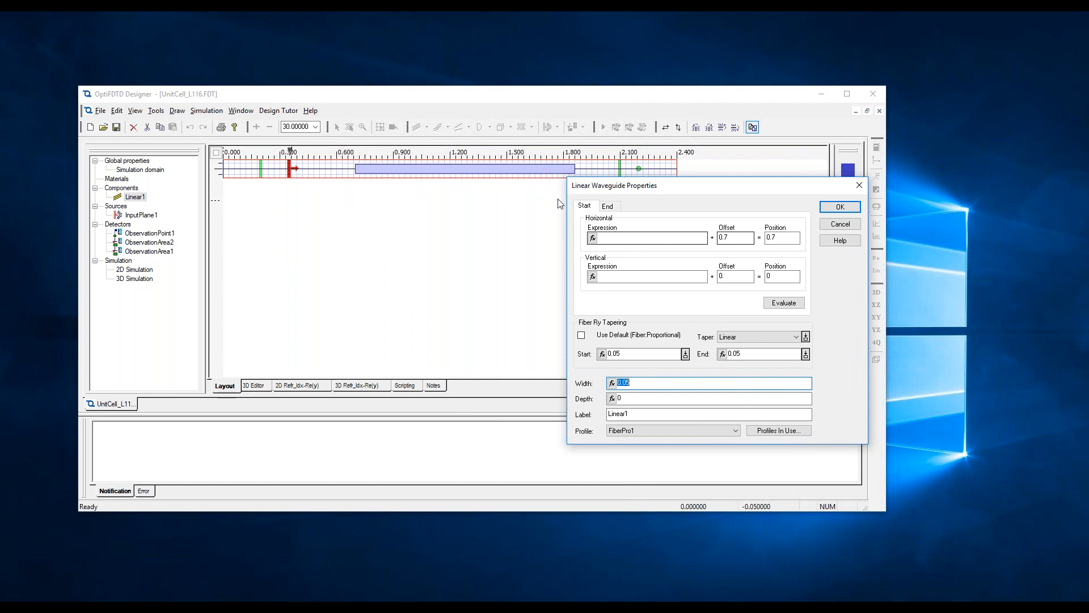
left_click(606, 207)
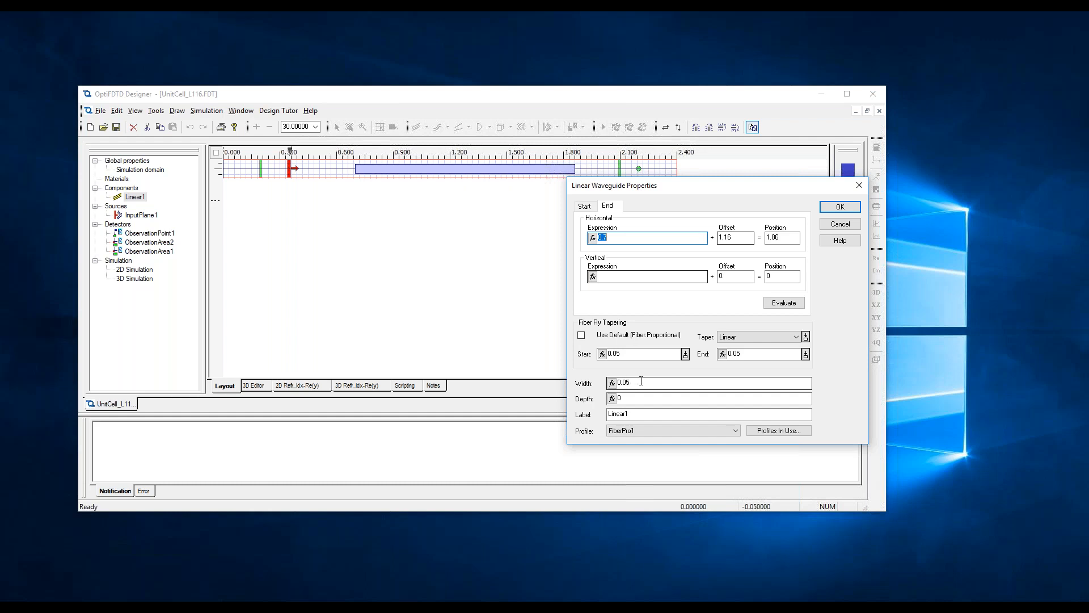
left_click(653, 431)
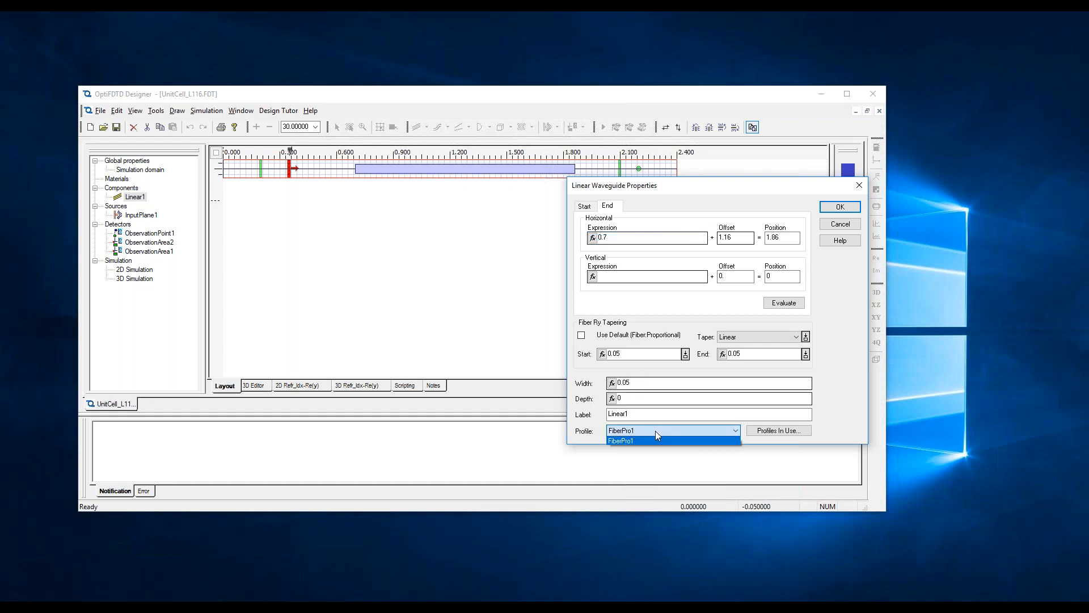
left_click(656, 432)
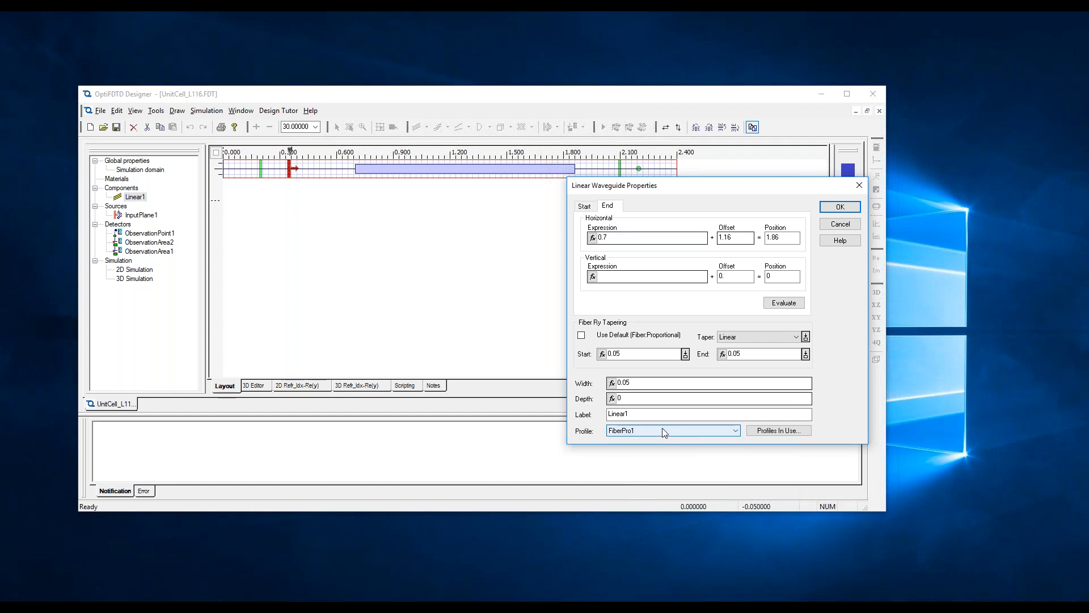
left_click(837, 211)
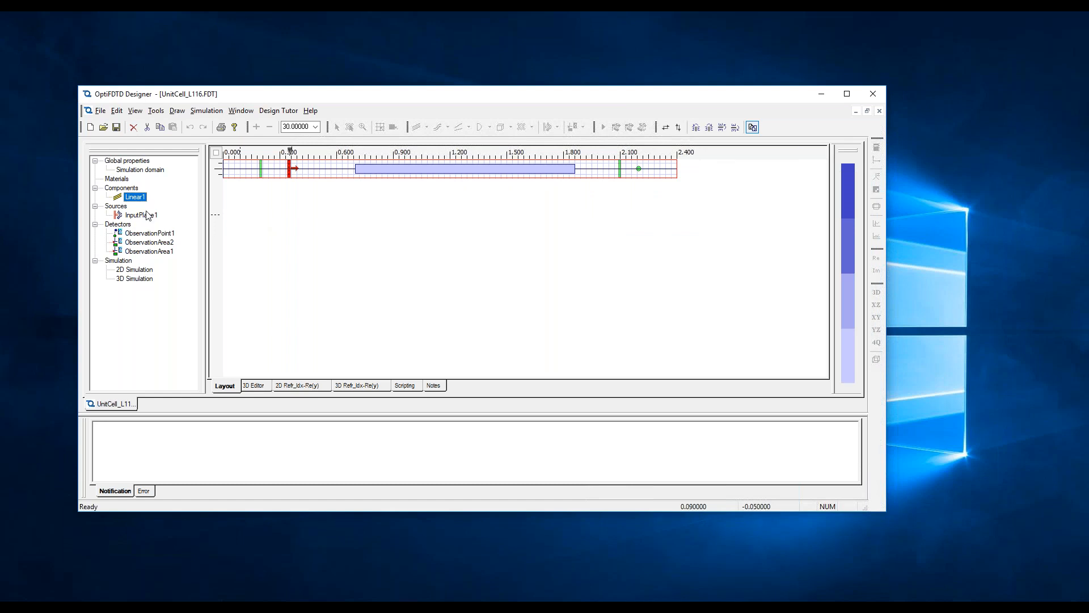
left_click(459, 259)
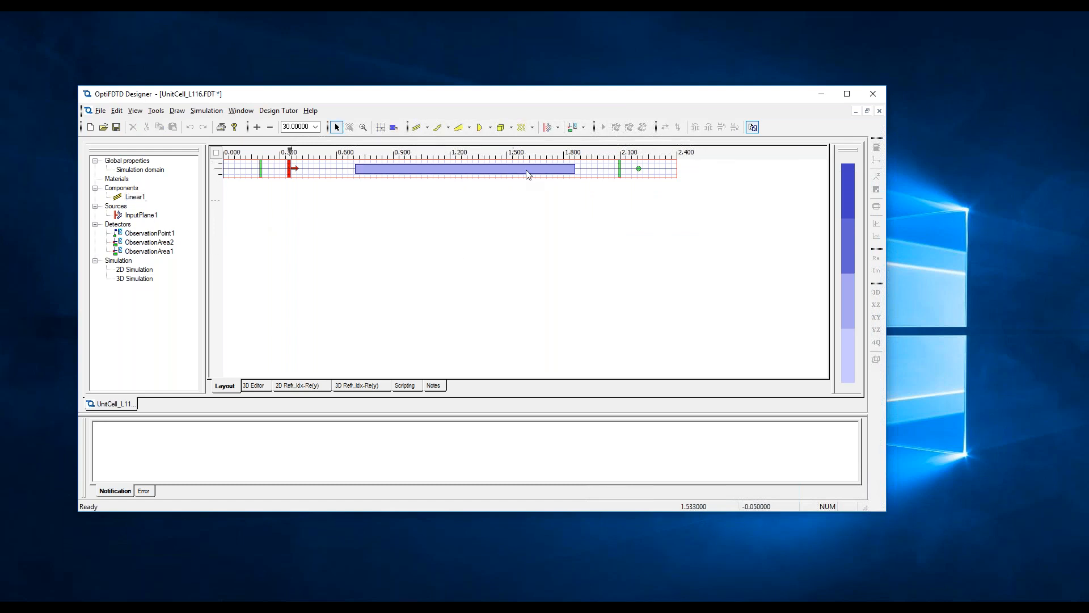
- Review InputPlane1's general, 3D transverse and sine-modulated Gaussian pulse settings, closing them without changes
left_click(556, 127)
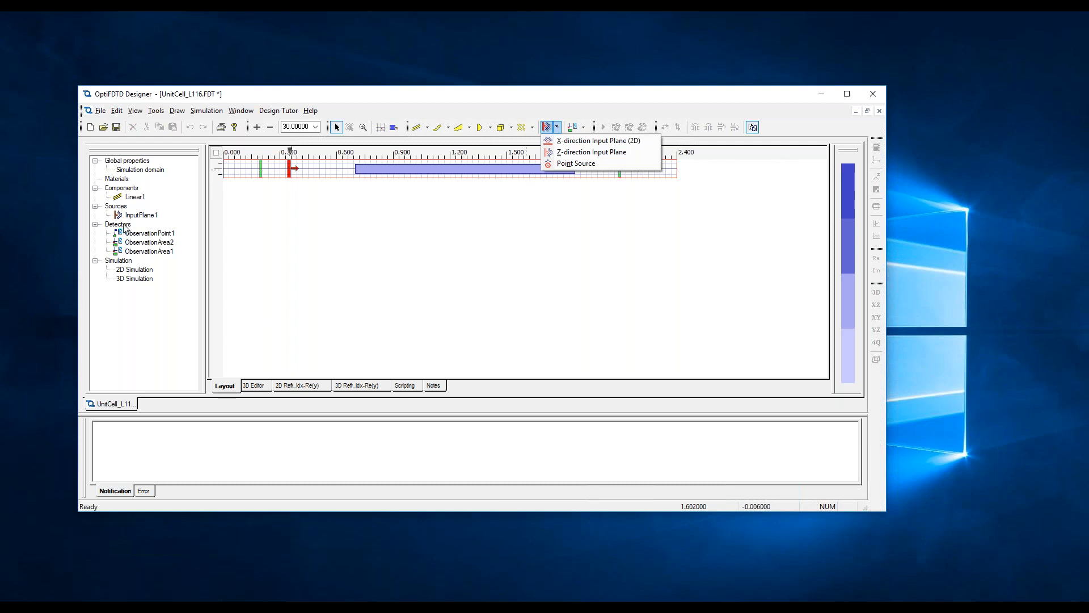
left_click(140, 216)
double_click(140, 216)
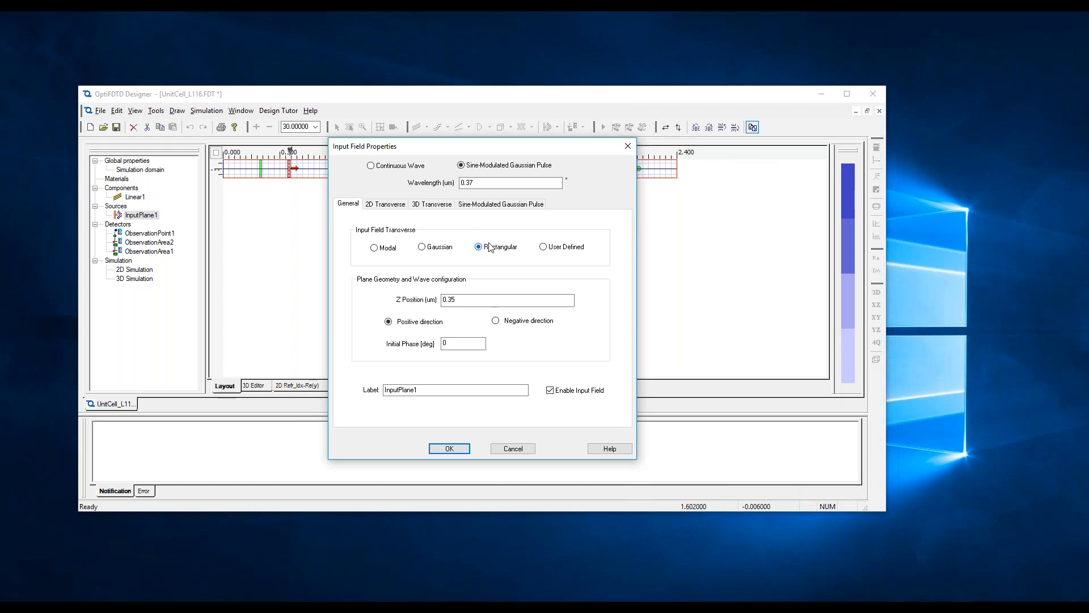
left_click(396, 207)
left_click(423, 206)
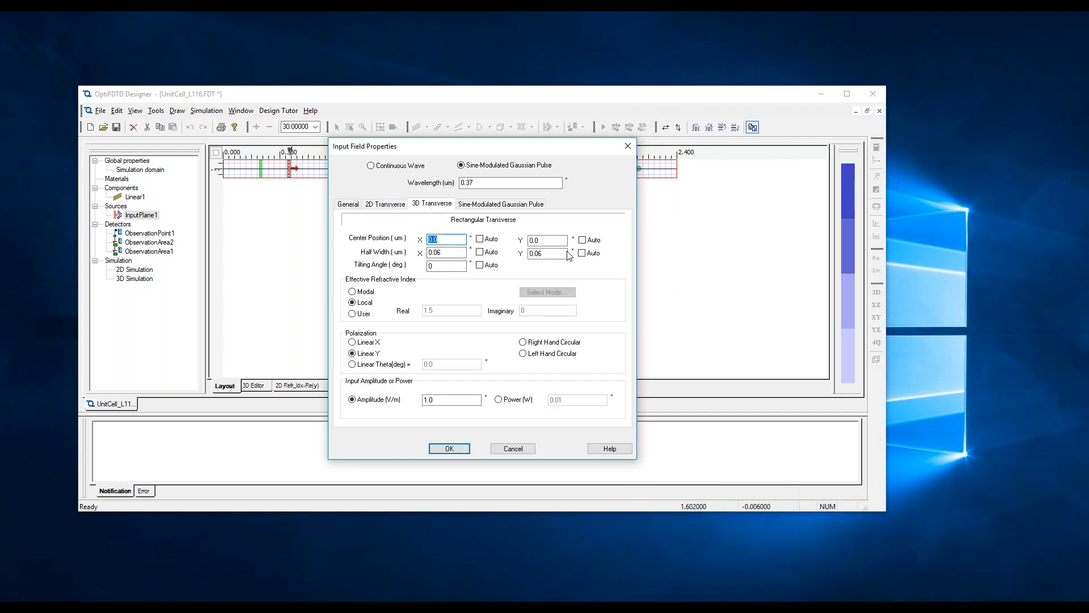
left_click(471, 205)
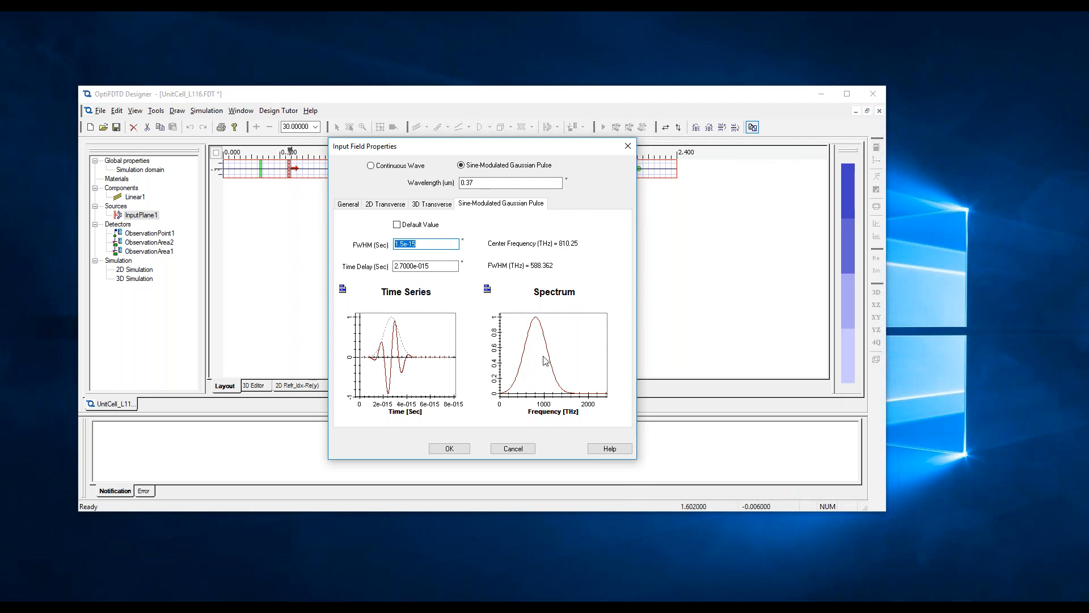
left_click(512, 449)
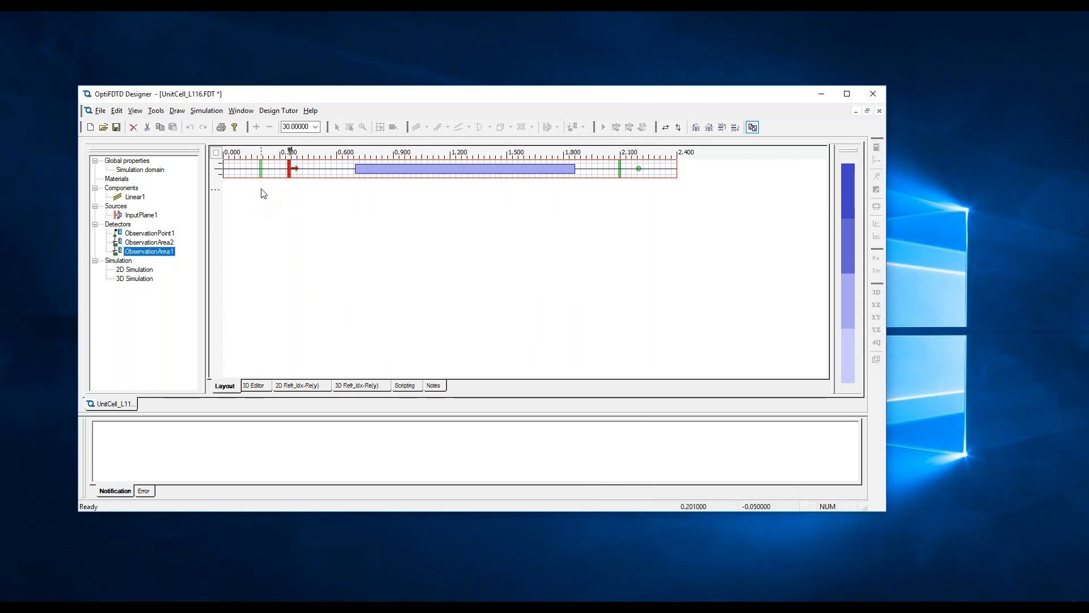
- Examine the position and size of both X-Y observation areas and the position of the observation point, leaving them as they are
left_click(621, 174)
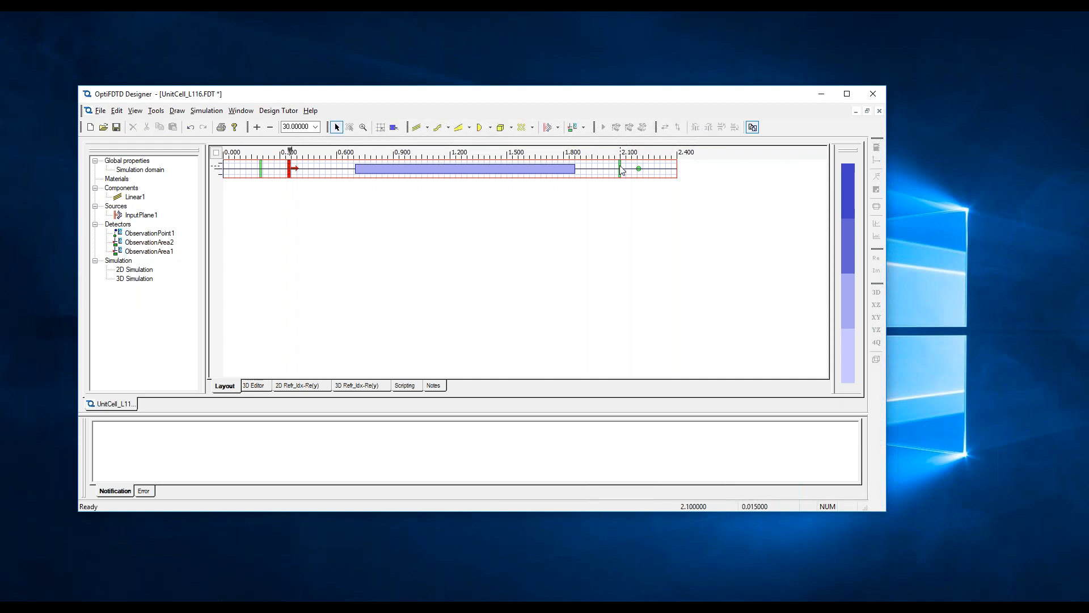
double_click(621, 170)
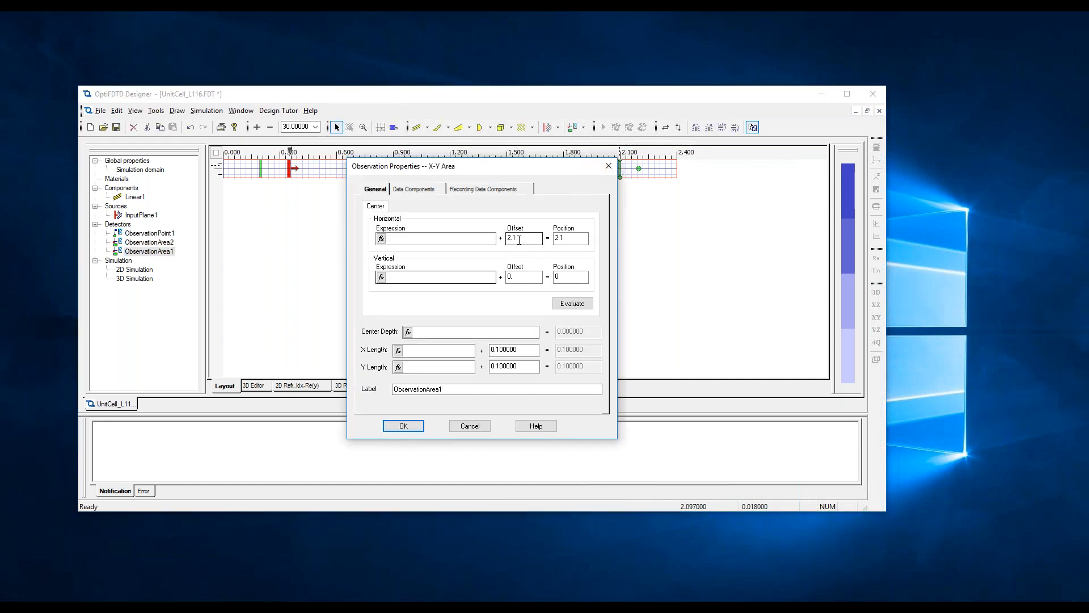
left_click_drag(482, 166, 300, 193)
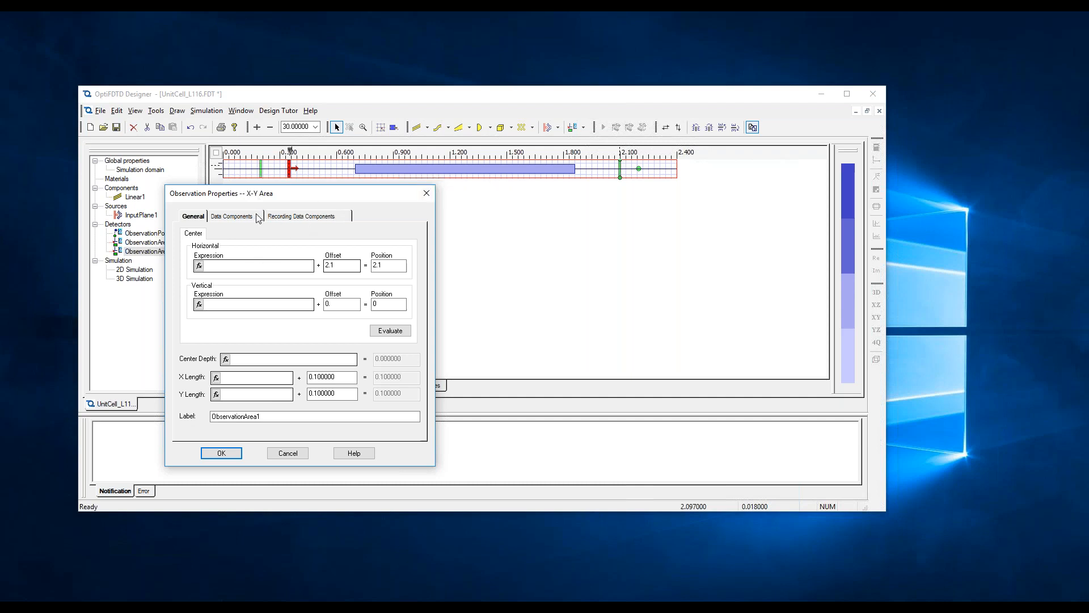
left_click(427, 193)
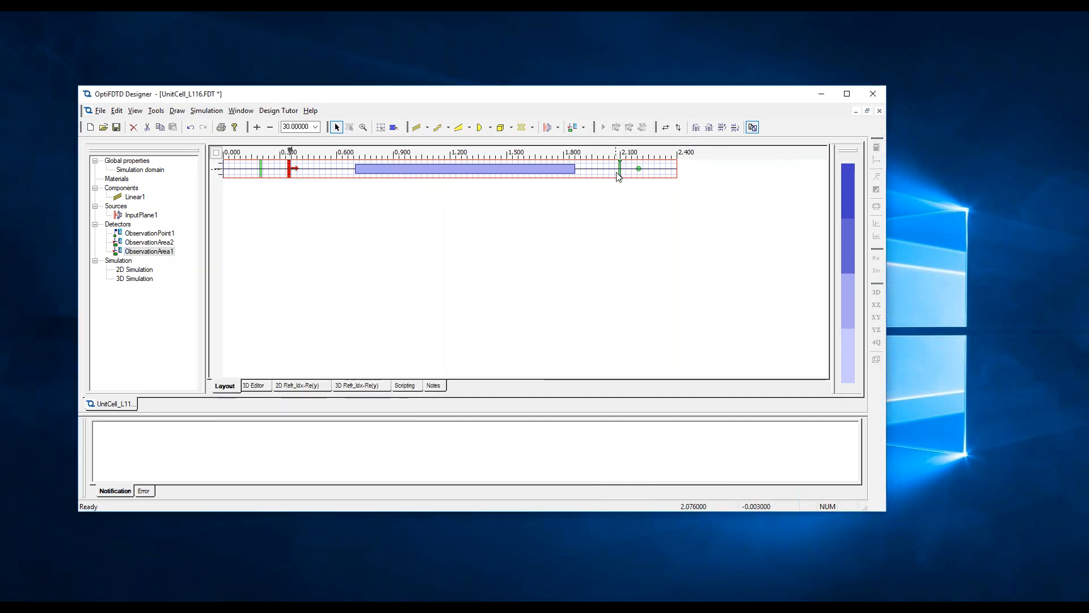
double_click(261, 172)
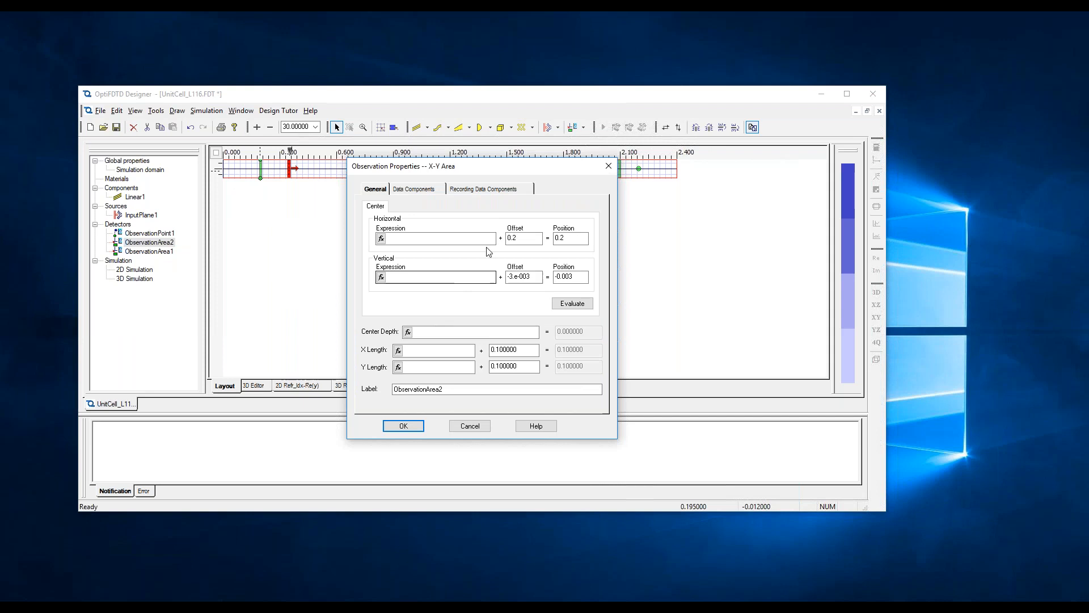
left_click(609, 166)
double_click(640, 169)
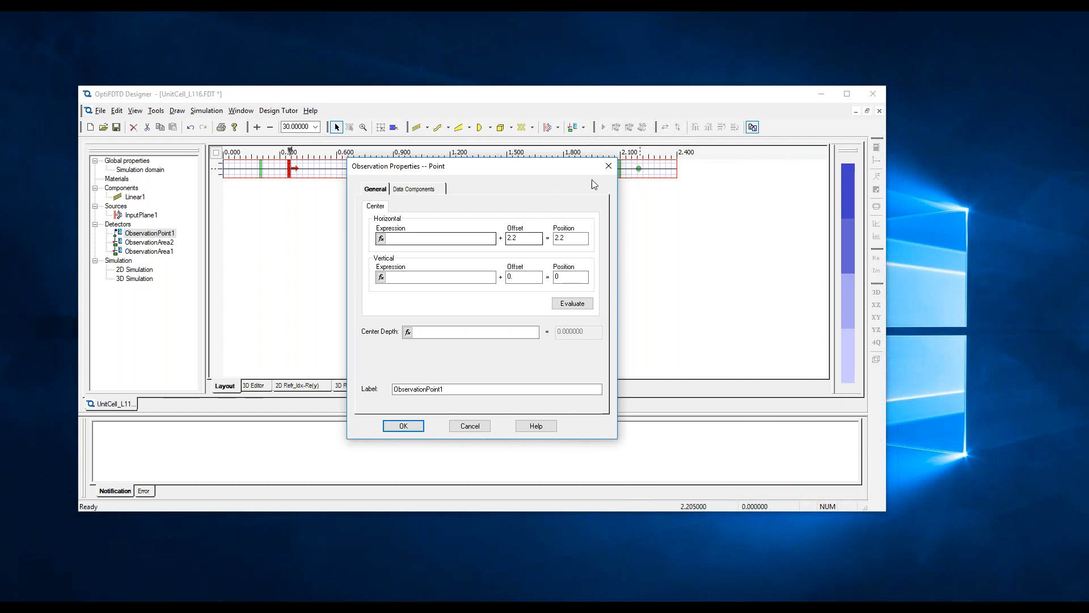
left_click(609, 168)
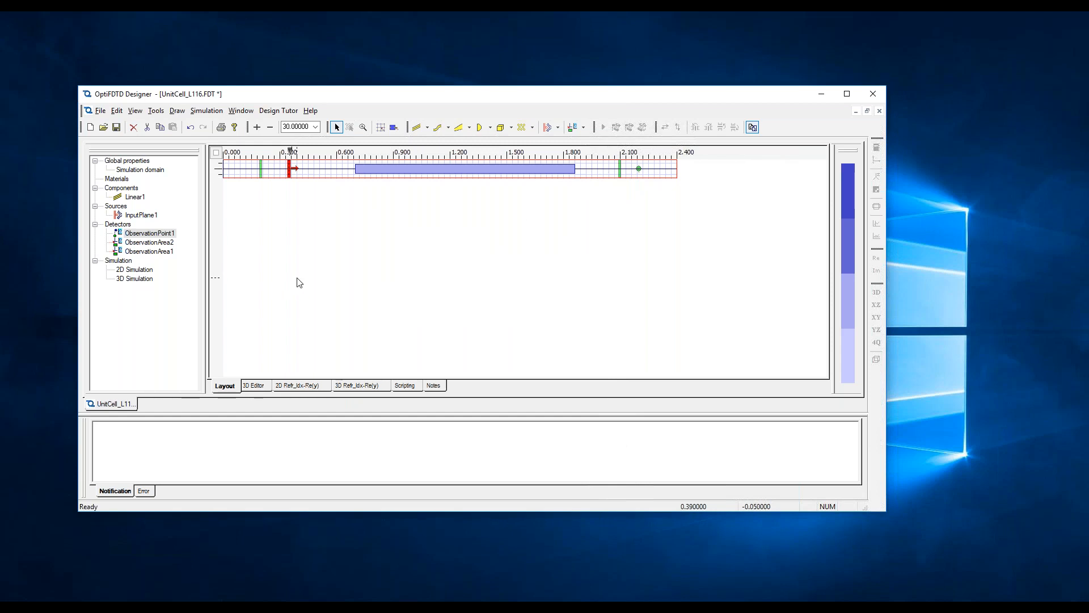
- Check the mesh and time step settings in the 3D simulation parameters and close them without running the simulation
double_click(141, 279)
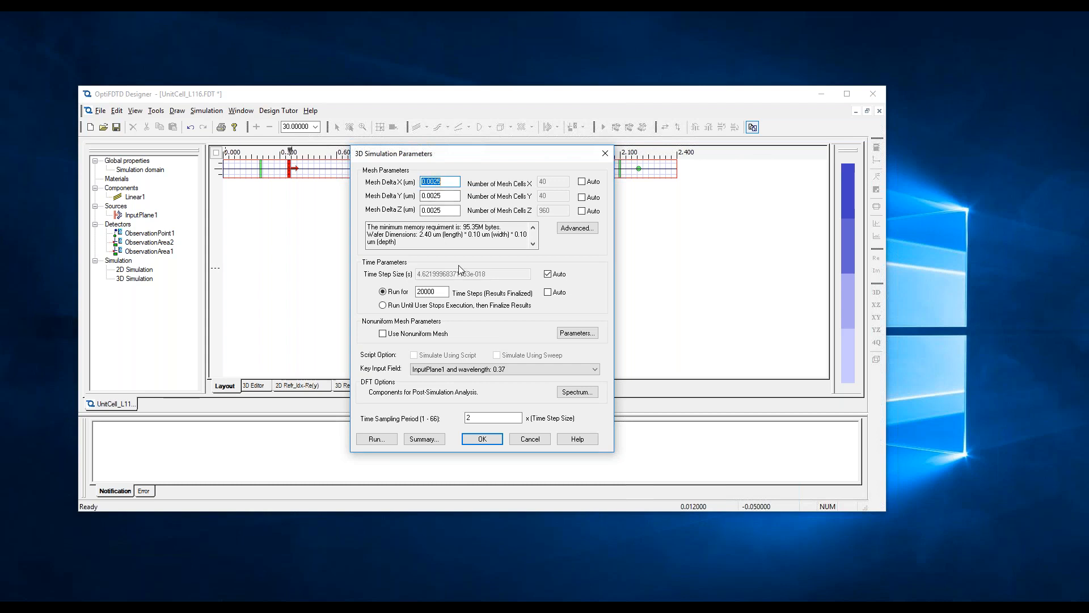
left_click(442, 290)
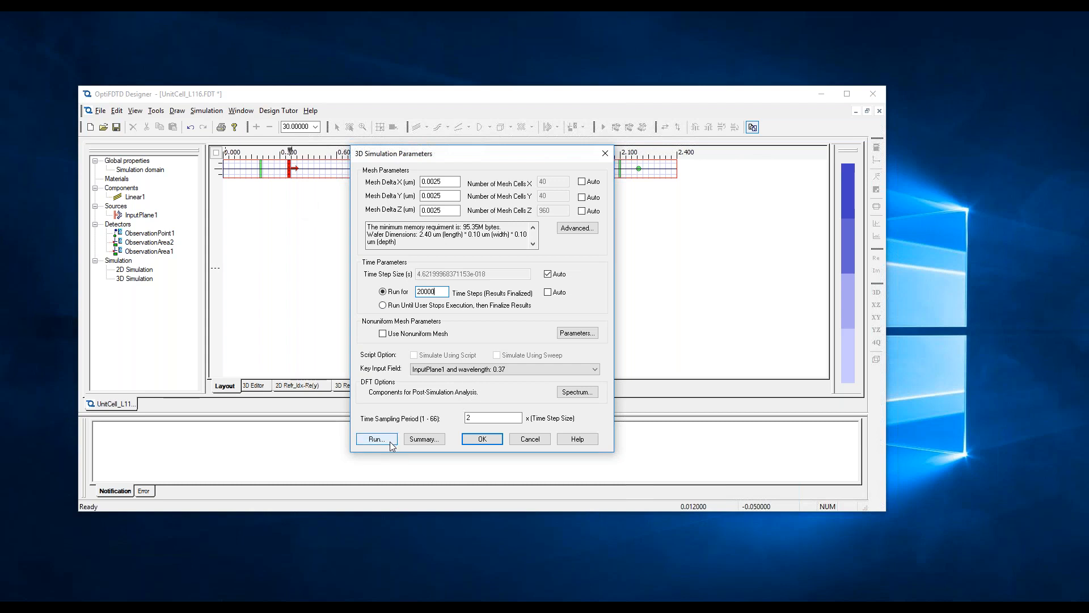
left_click(529, 439)
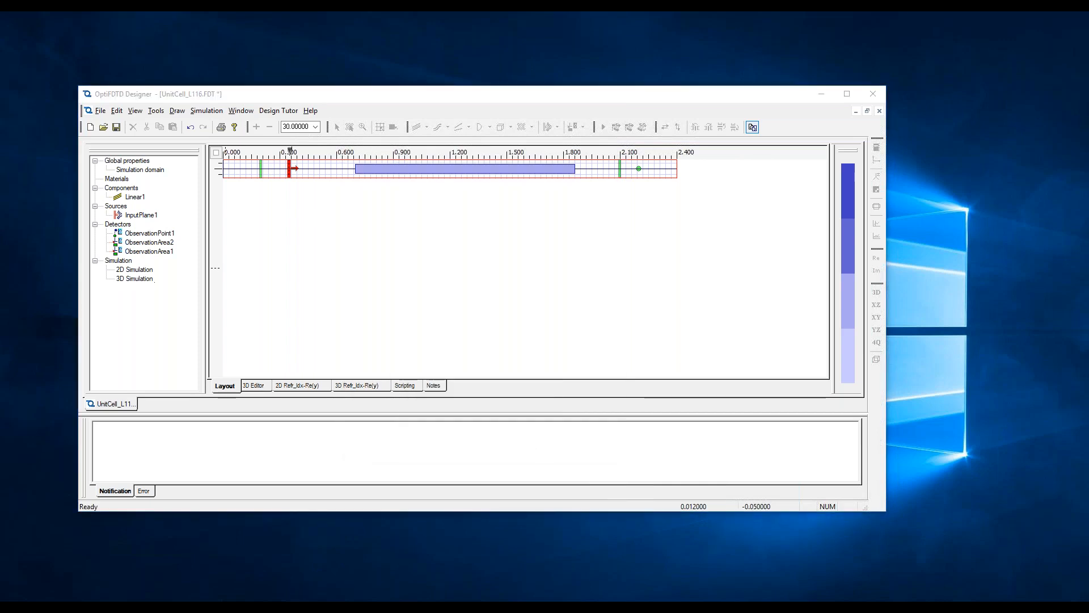
- Open the results file UnitCell_L116.fda in OptiFDTD Analyzer and display ObservationPoint1's time-domain Ey field
key("alt+Tab")
left_click(392, 249)
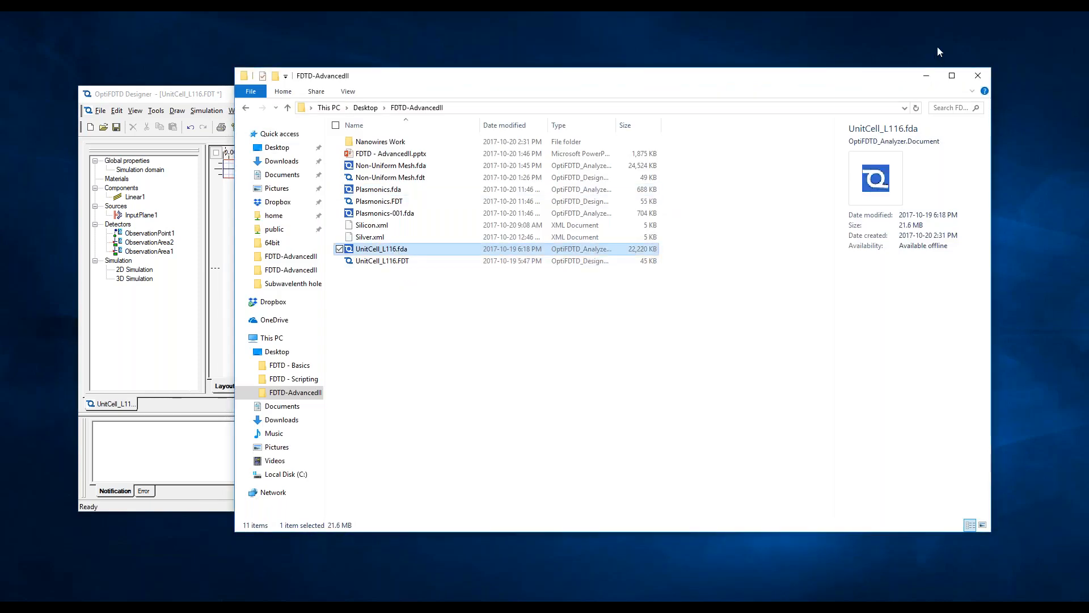
key("Return")
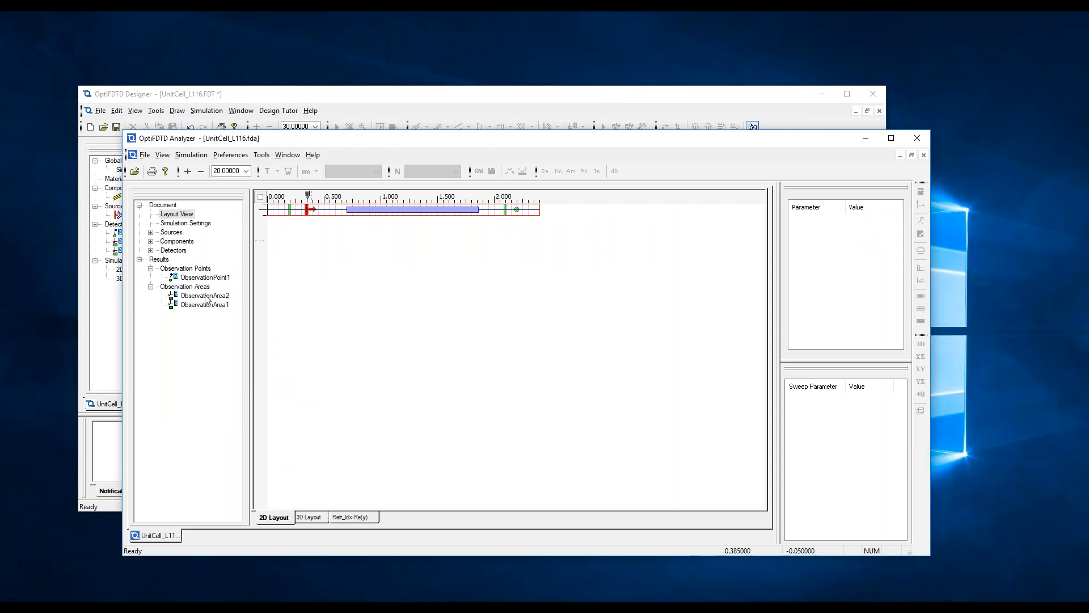
left_click(219, 279)
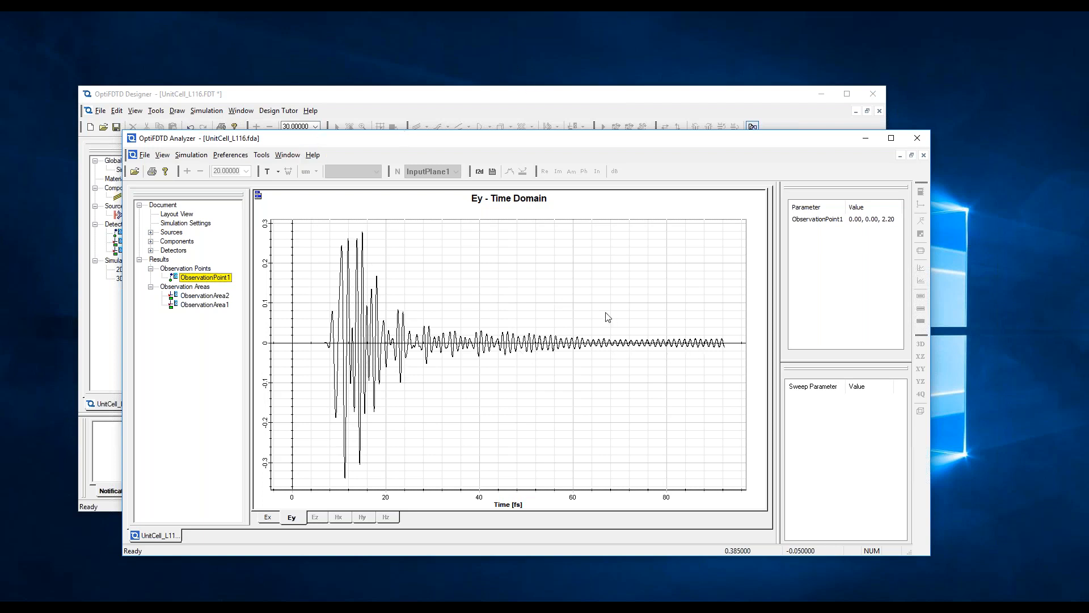
left_click_drag(531, 141, 528, 194)
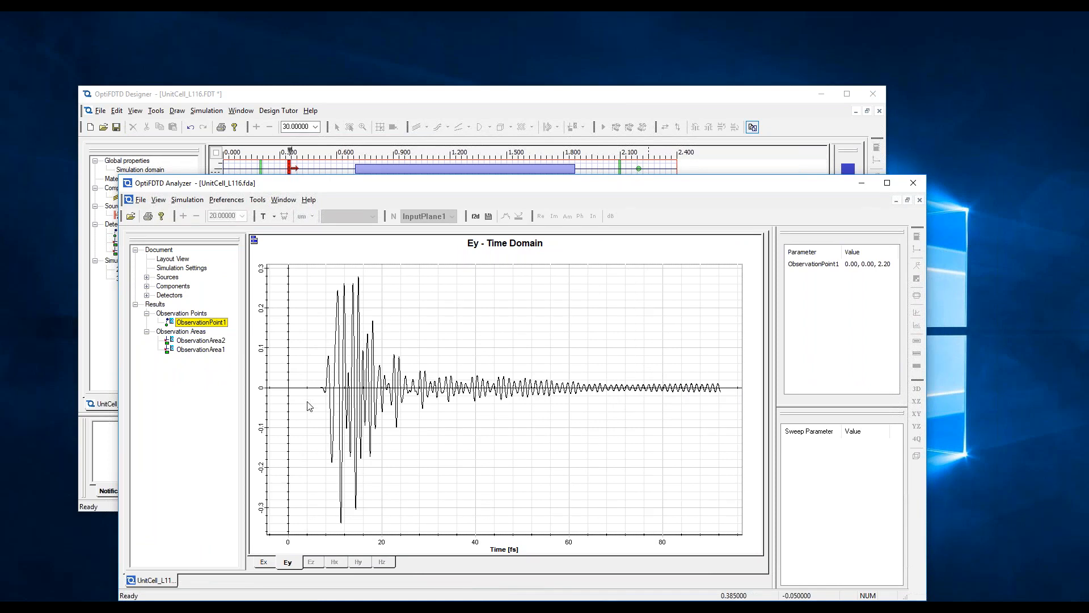
- View ObservationArea1's power spectrum for Pz as absolute values normalized with InputPlane1, and close it
left_click(221, 351)
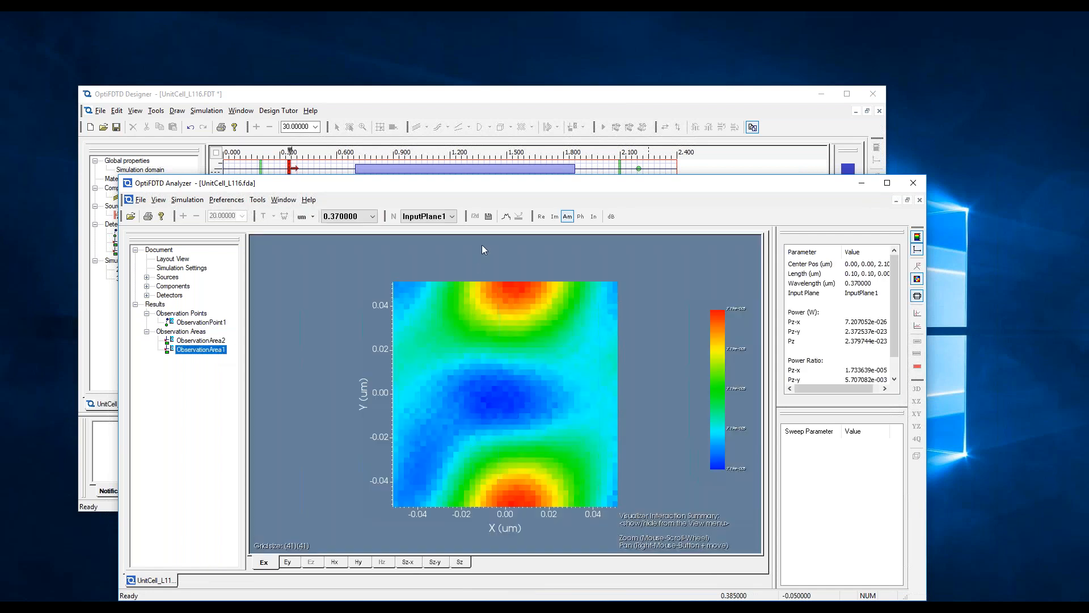
left_click(506, 216)
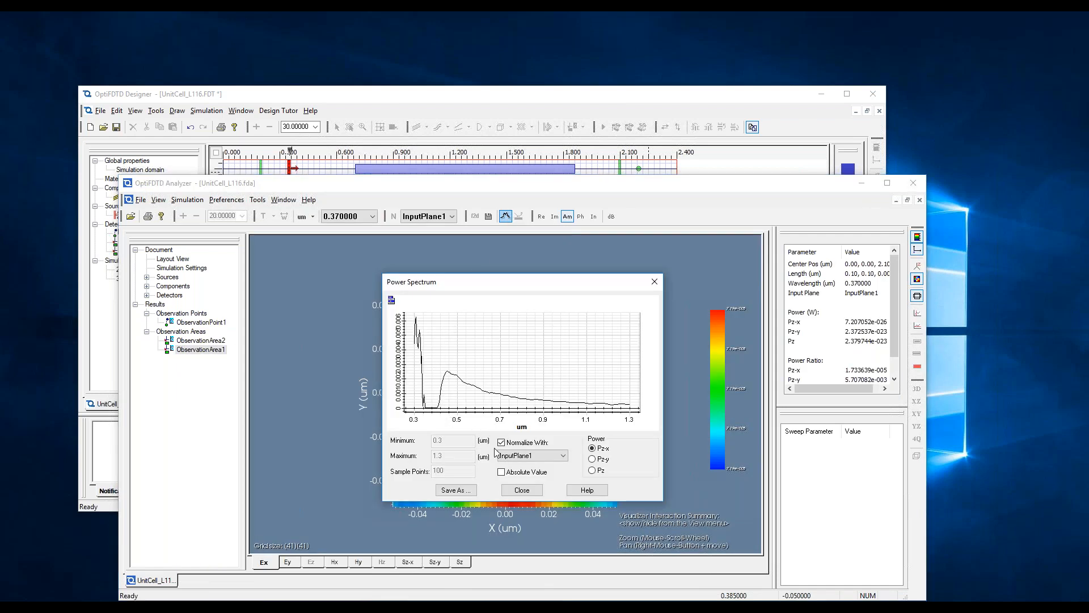
left_click(594, 471)
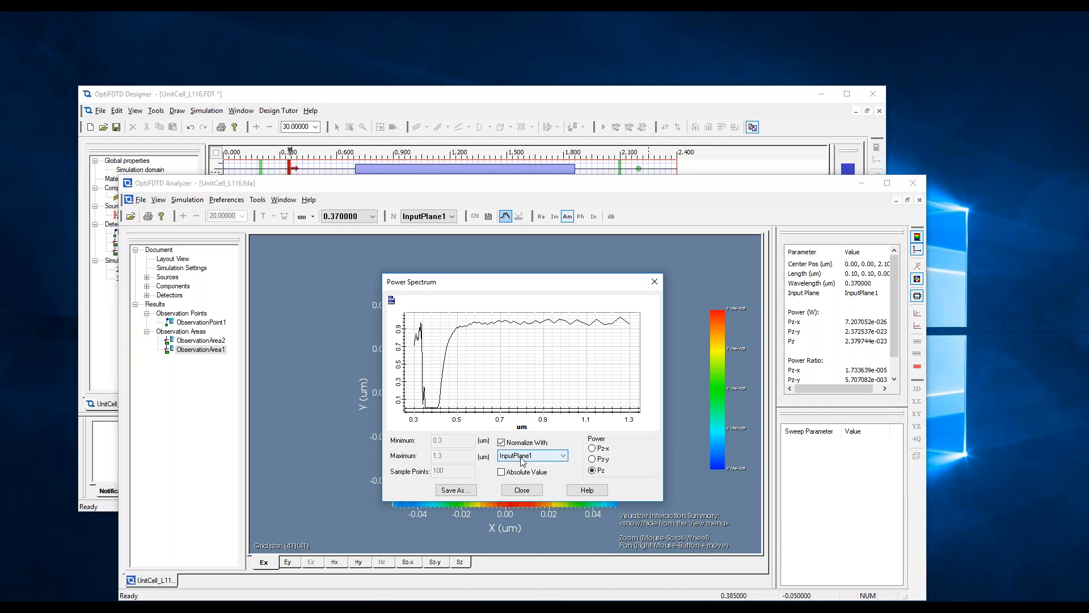
left_click(502, 472)
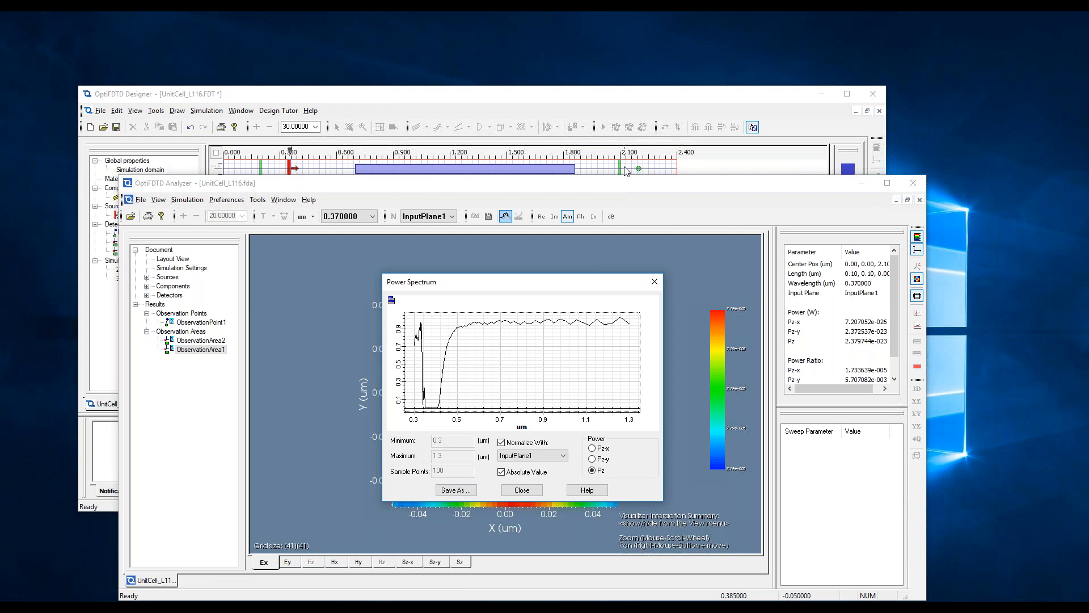
left_click(655, 282)
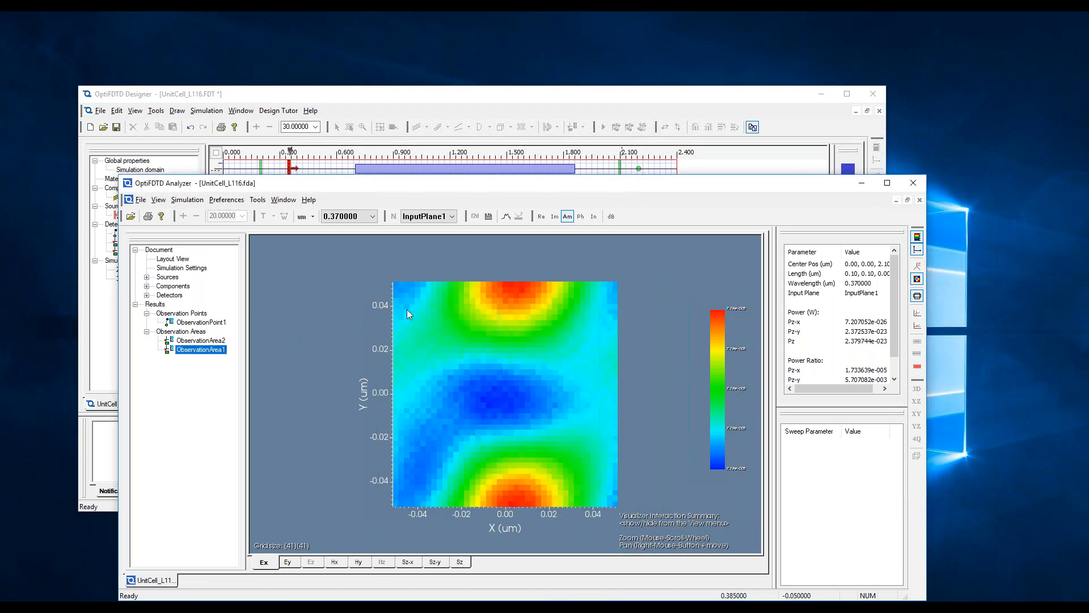
- Display ObservationArea2's power spectrum with absolute values
left_click(214, 341)
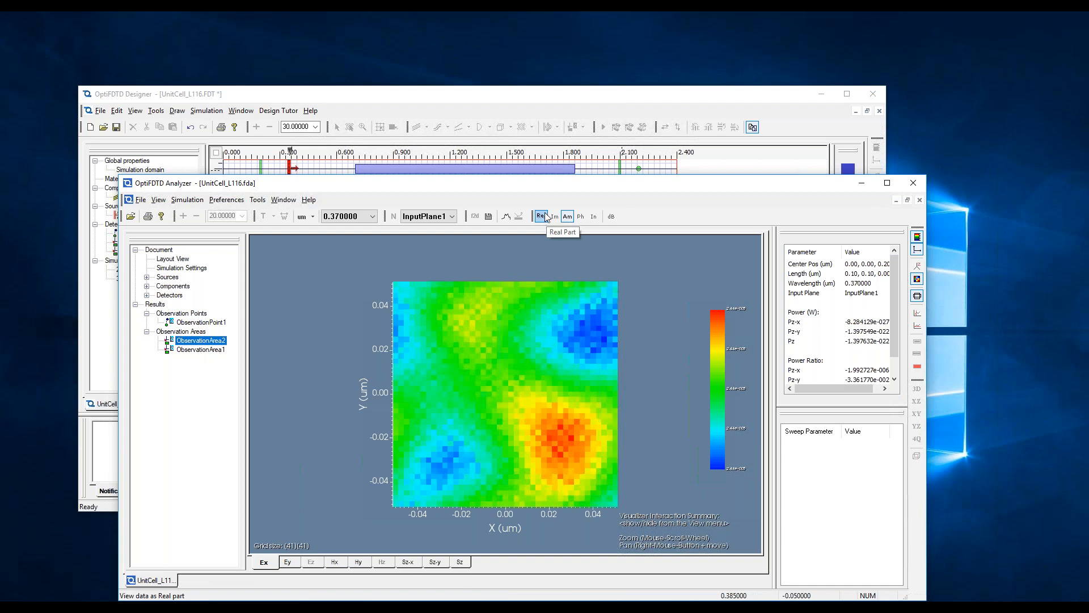
left_click(505, 216)
left_click(502, 471)
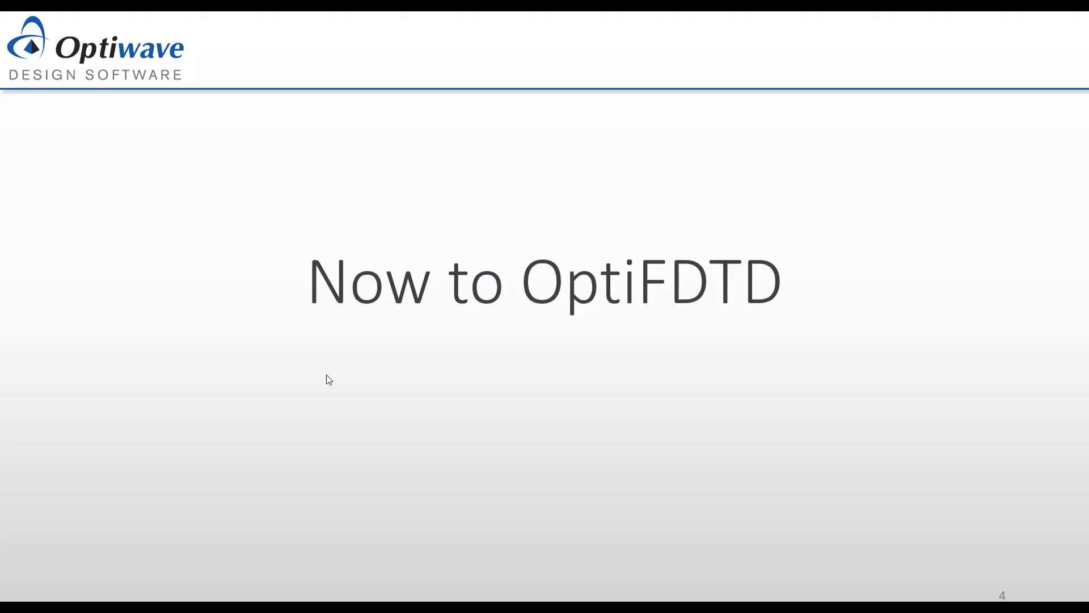
key("Right")
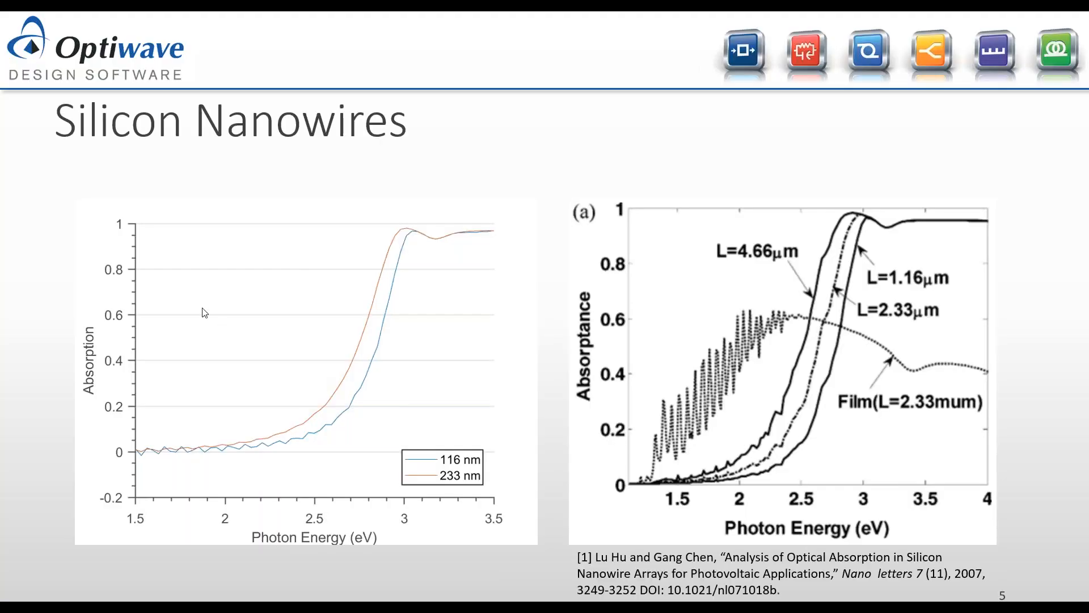
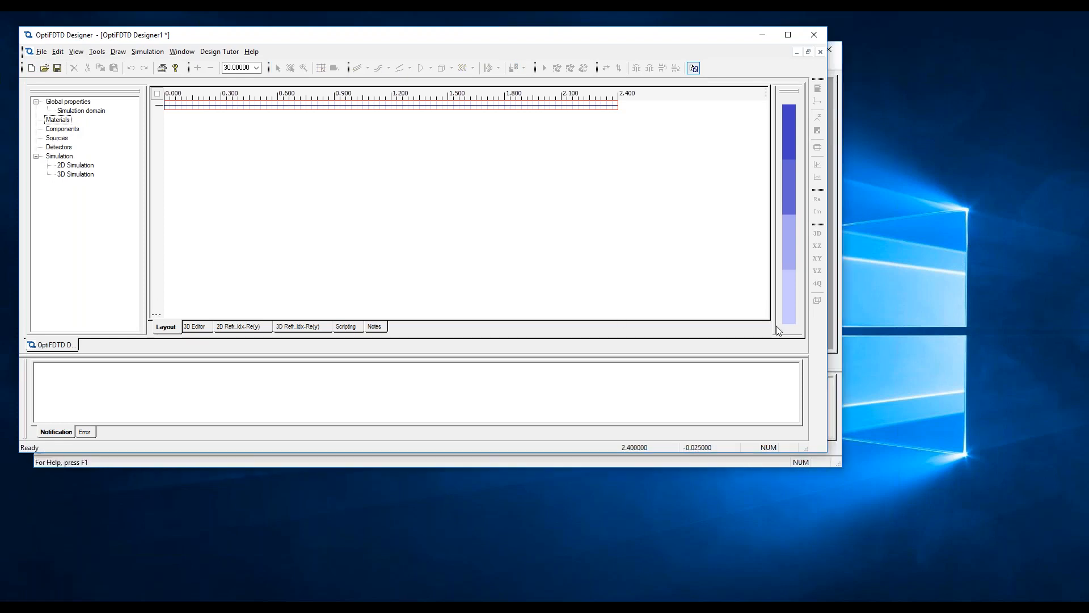
- Import Silver.xml from the desktop's FDTD-AdvancedII folder into the Profile Designer and open the Silver_Ag_Lorentz_Drude_Model material's definition
left_click(840, 363)
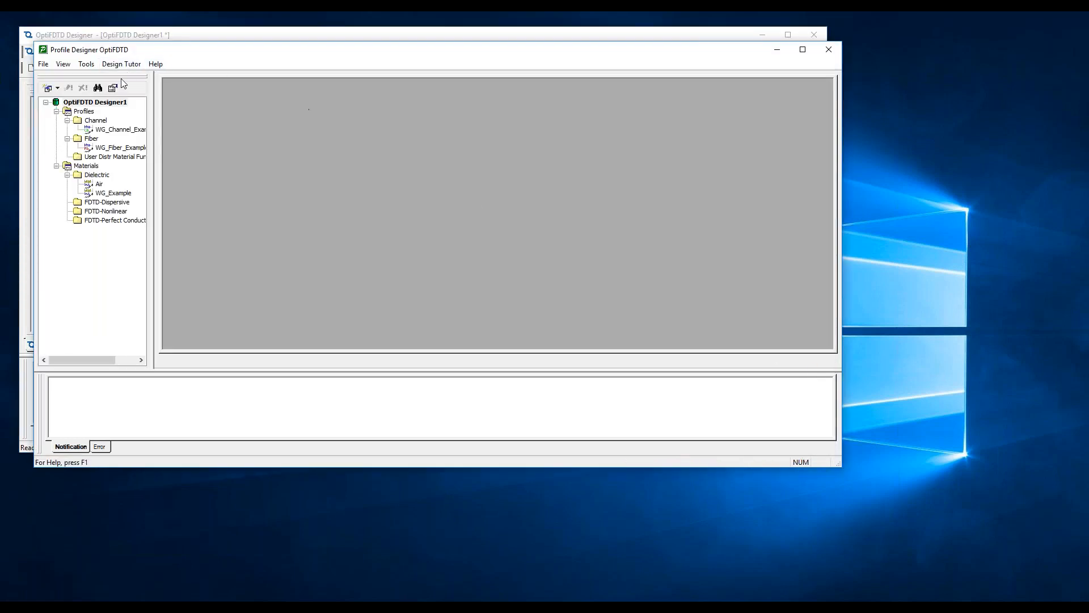
left_click_drag(128, 52, 364, 163)
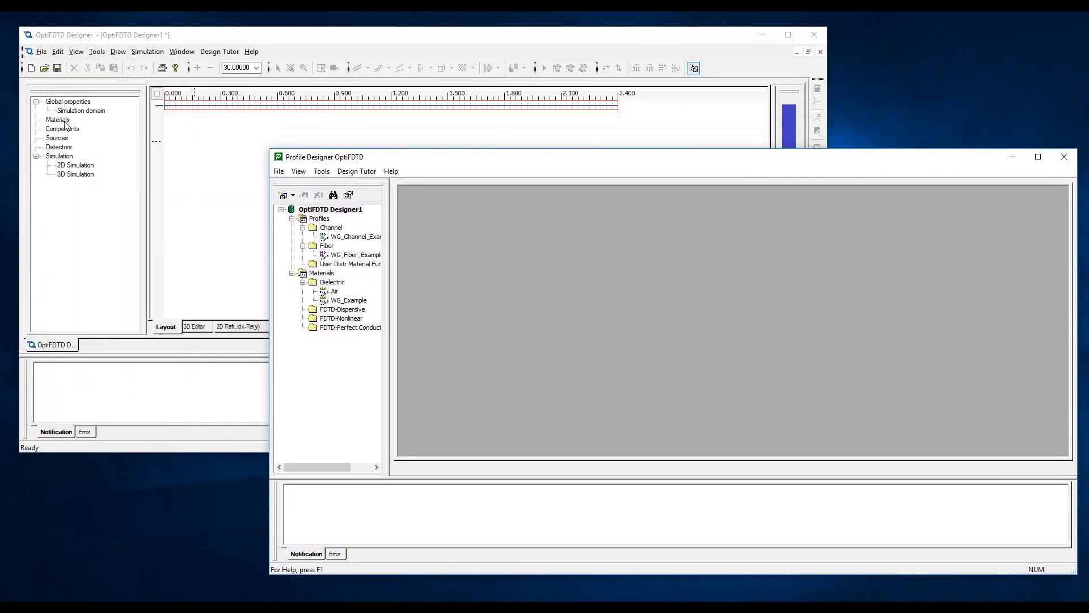
right_click(328, 210)
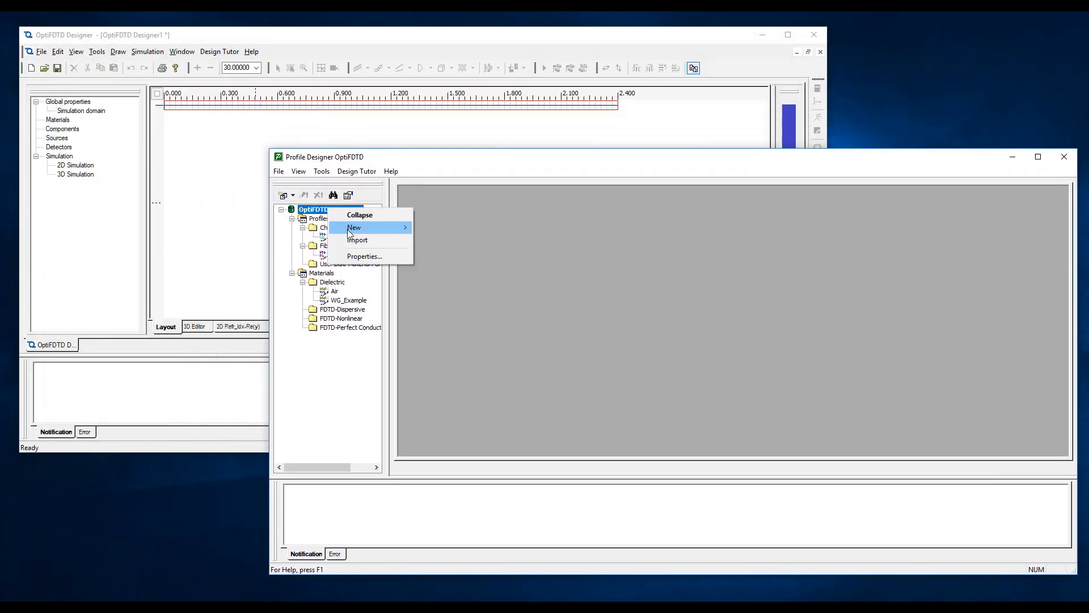
left_click(358, 241)
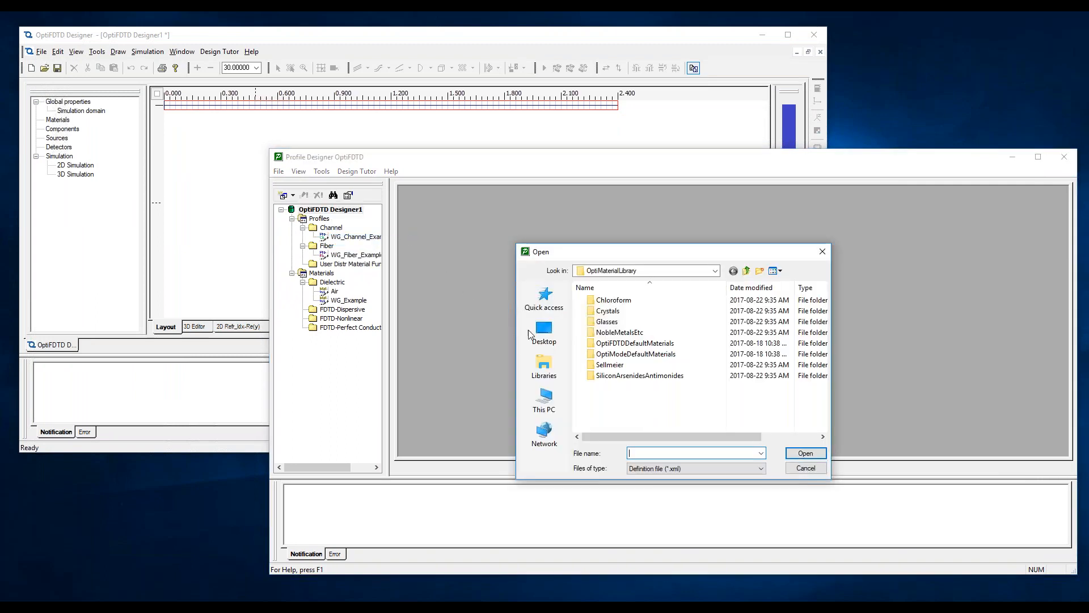
left_click(543, 335)
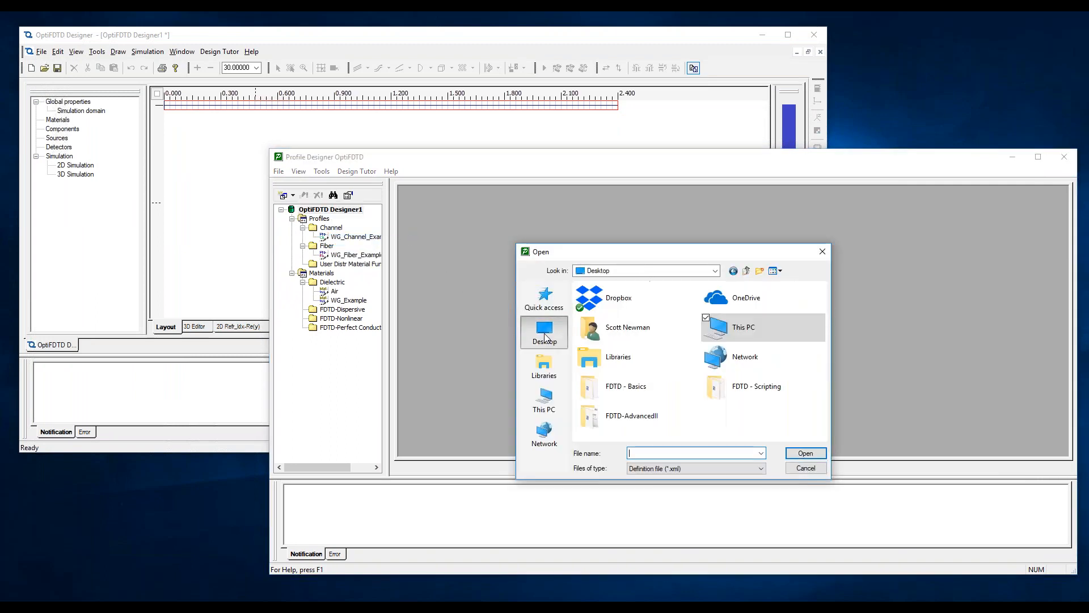
left_click(636, 419)
left_click(637, 421)
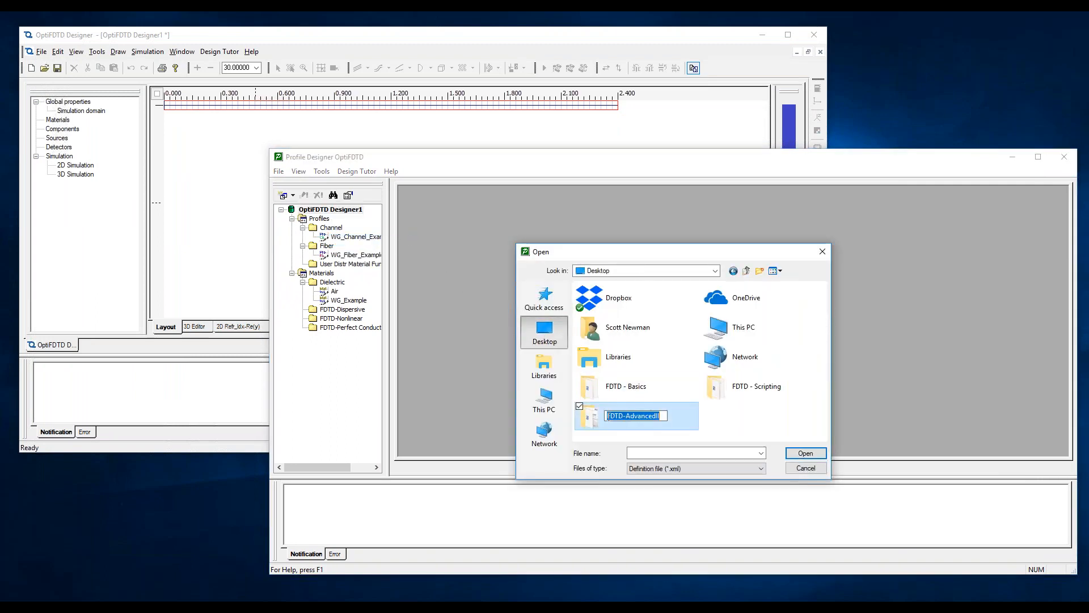
double_click(587, 425)
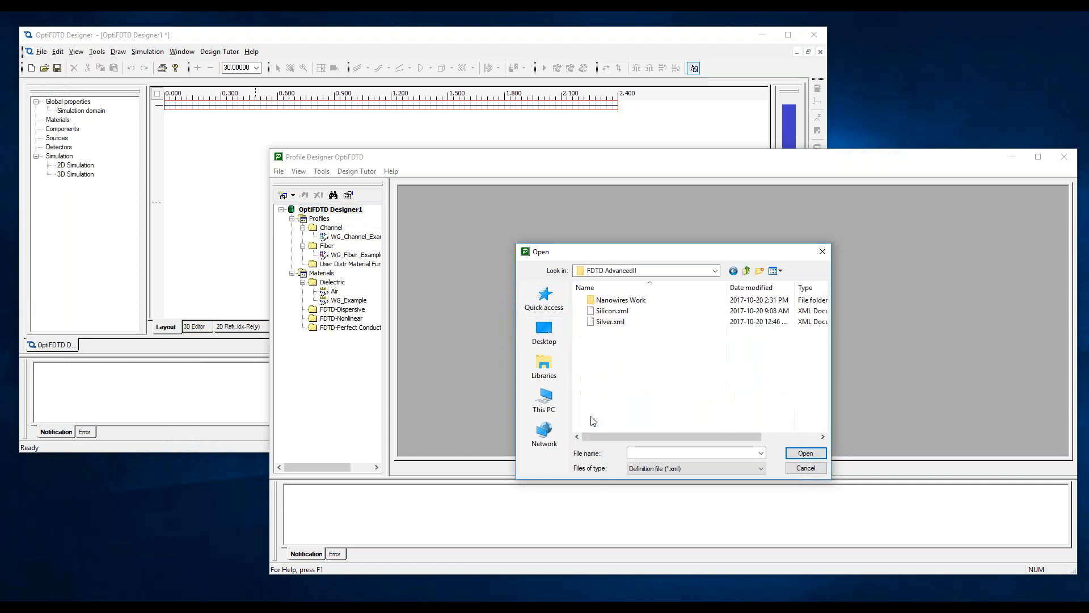
double_click(611, 322)
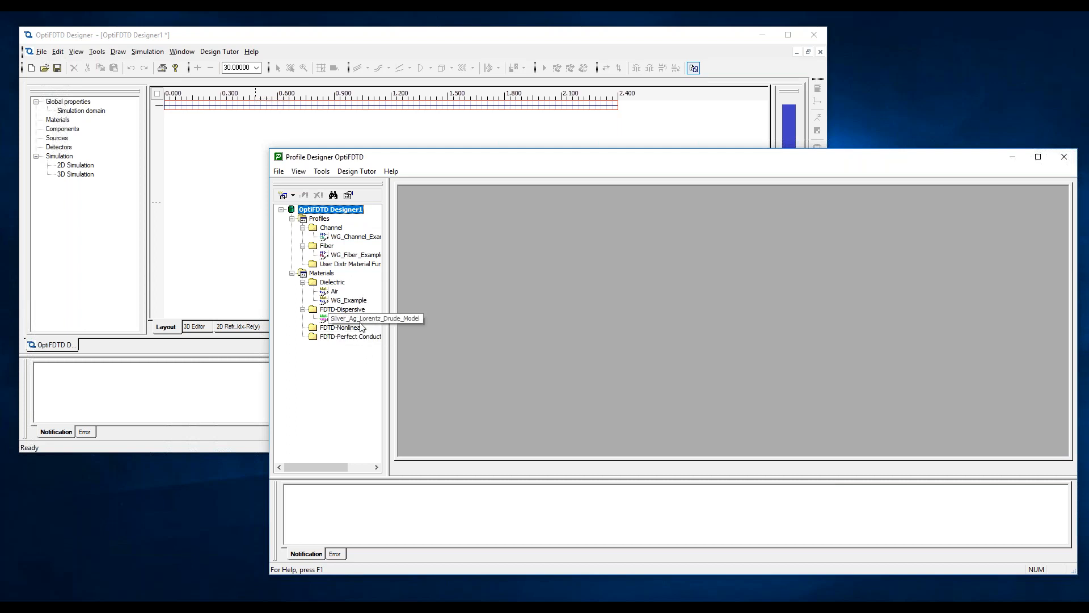
double_click(364, 321)
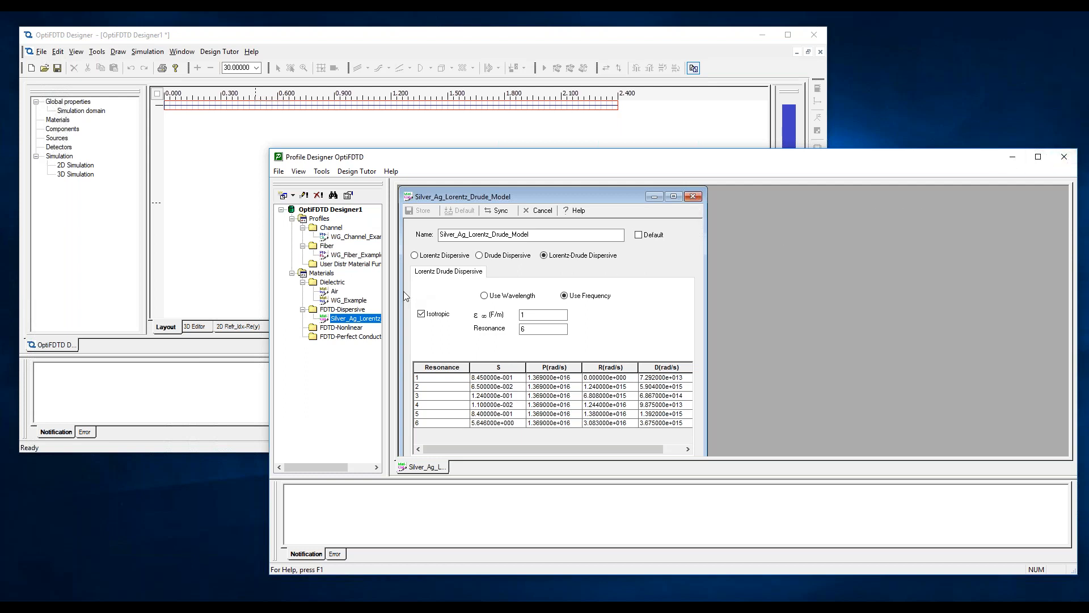
- Set the 2D profile material of WG_Channel_Example to Air, store the profile, and close the Profile Designer
left_click(350, 240)
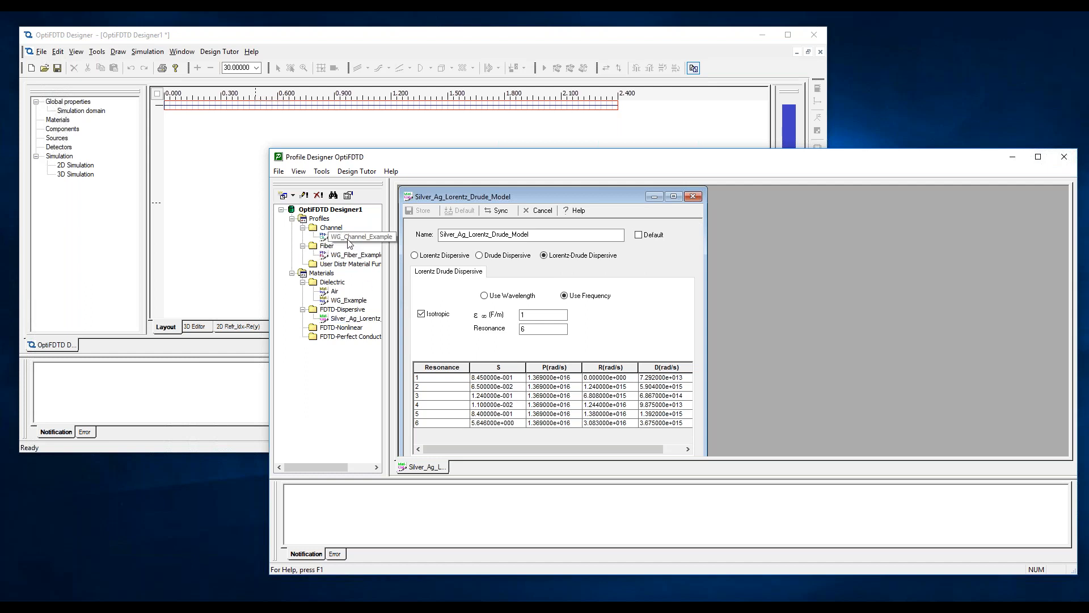
double_click(349, 238)
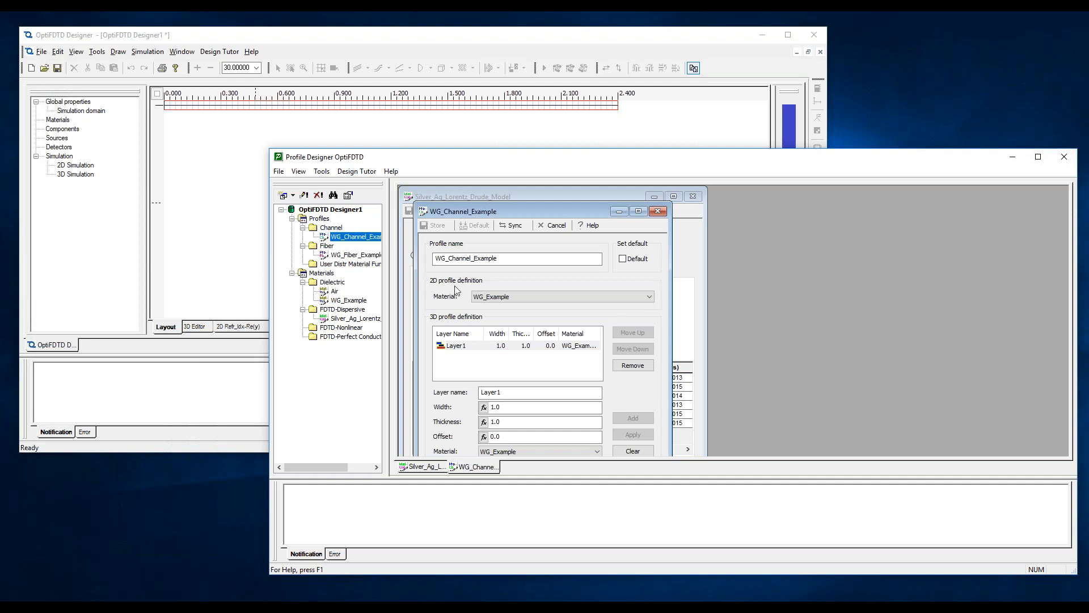
left_click(518, 302)
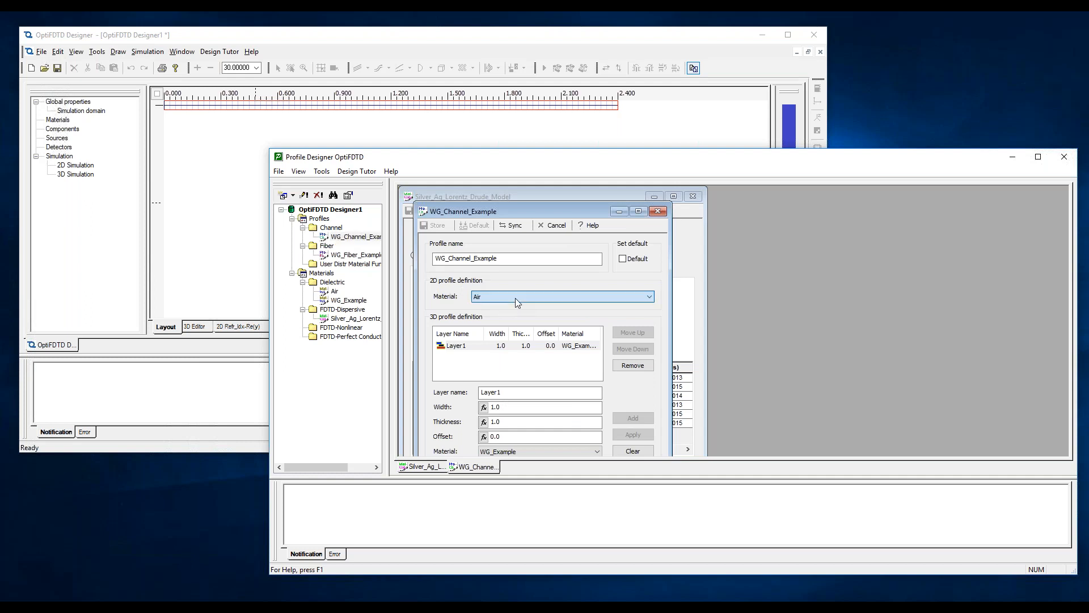
left_click(518, 300)
left_click(525, 309)
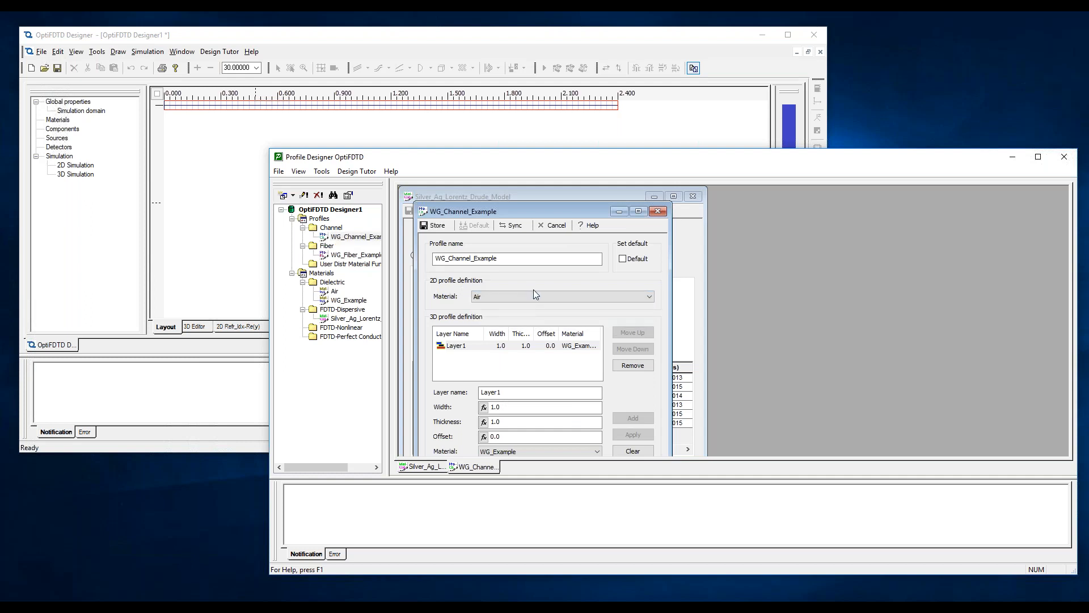
left_click(438, 226)
left_click(657, 211)
left_click(693, 196)
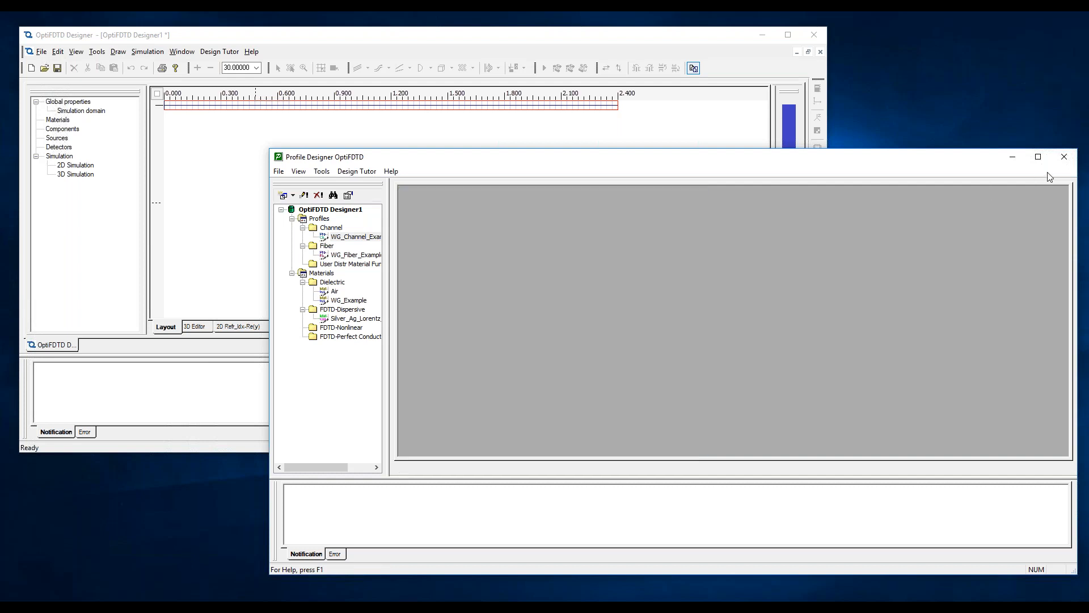
left_click(1064, 159)
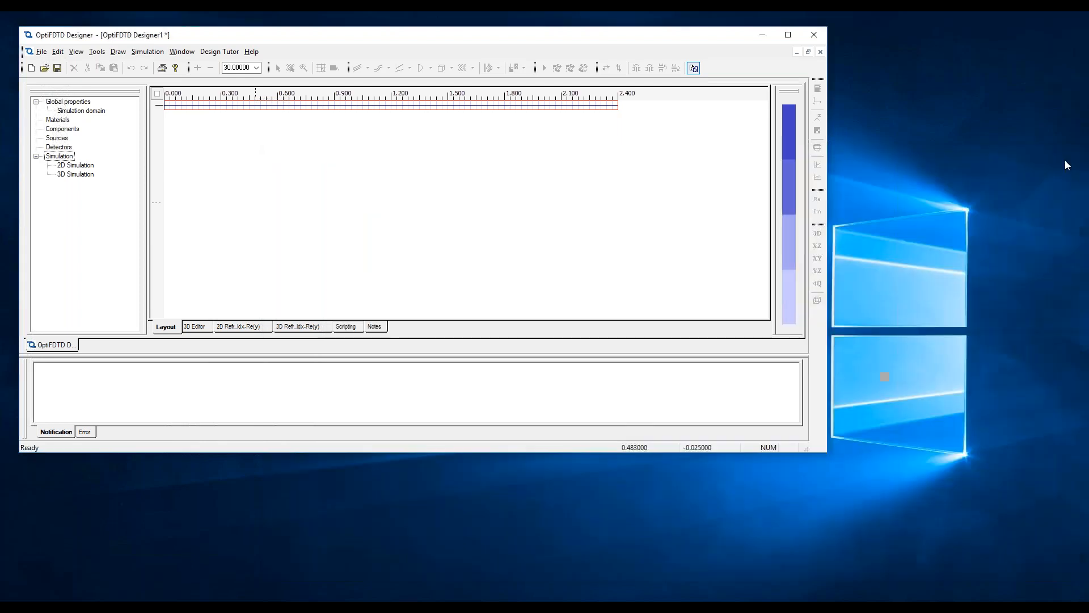
- Set the wafer length to 1 µm and its width to 0.55 µm in the simulation domain properties
double_click(95, 111)
double_click(418, 209)
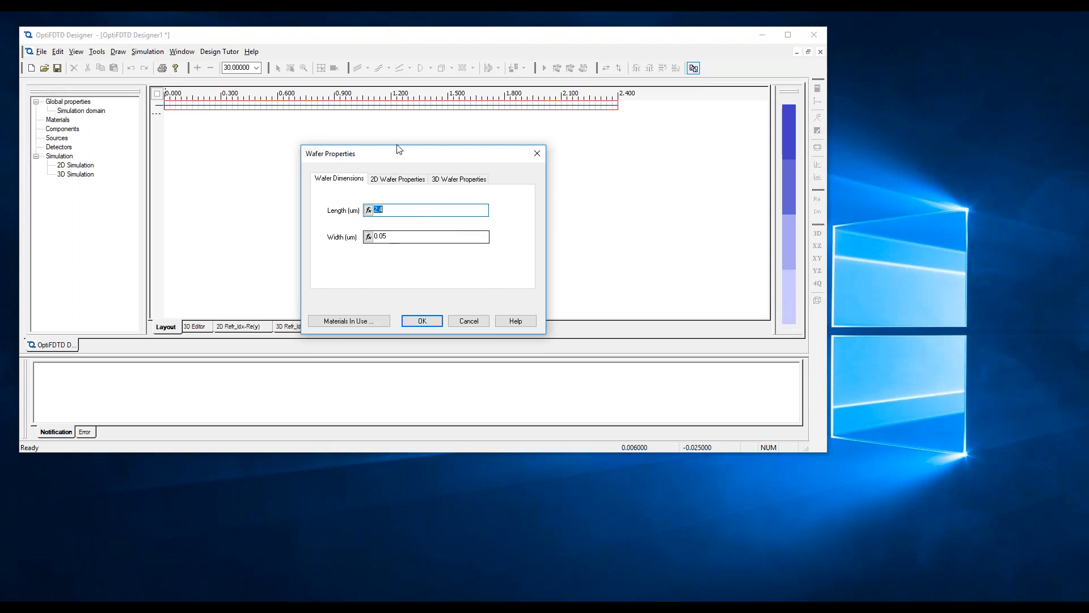
type("1")
key("Tab")
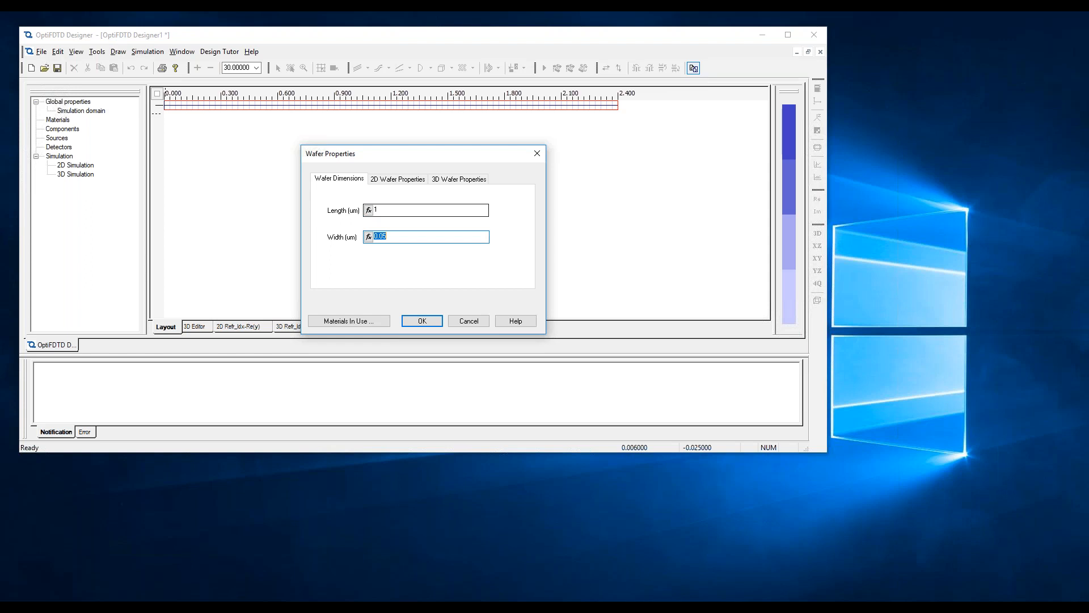
type("0")
key("Tab")
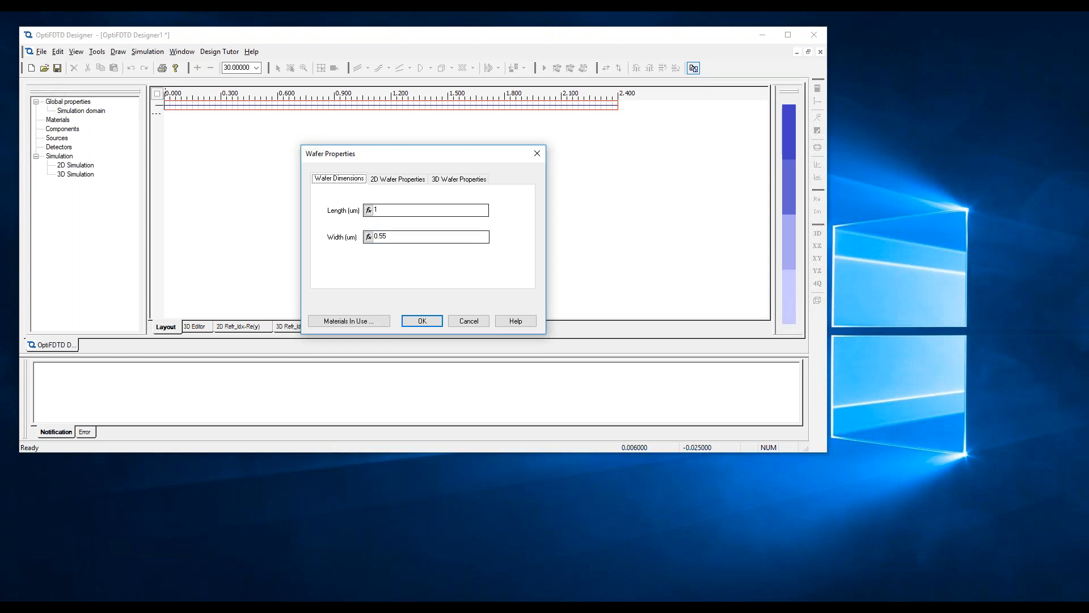
- Assign Silver_Ag_Lorentz_Drude_Model as the 2D wafer material and apply the wafer properties
left_click(406, 179)
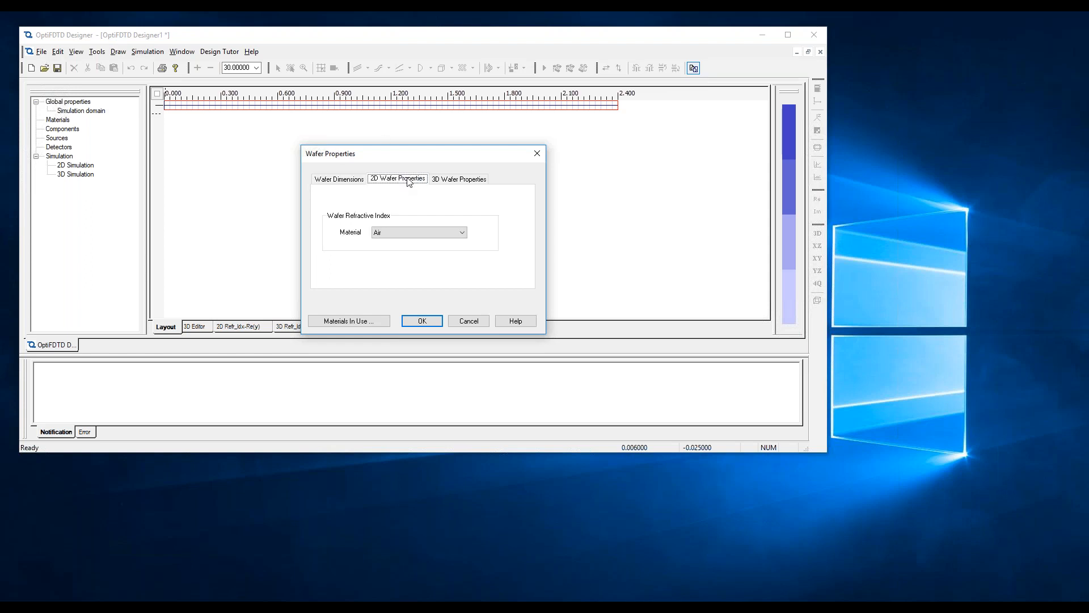
left_click(405, 234)
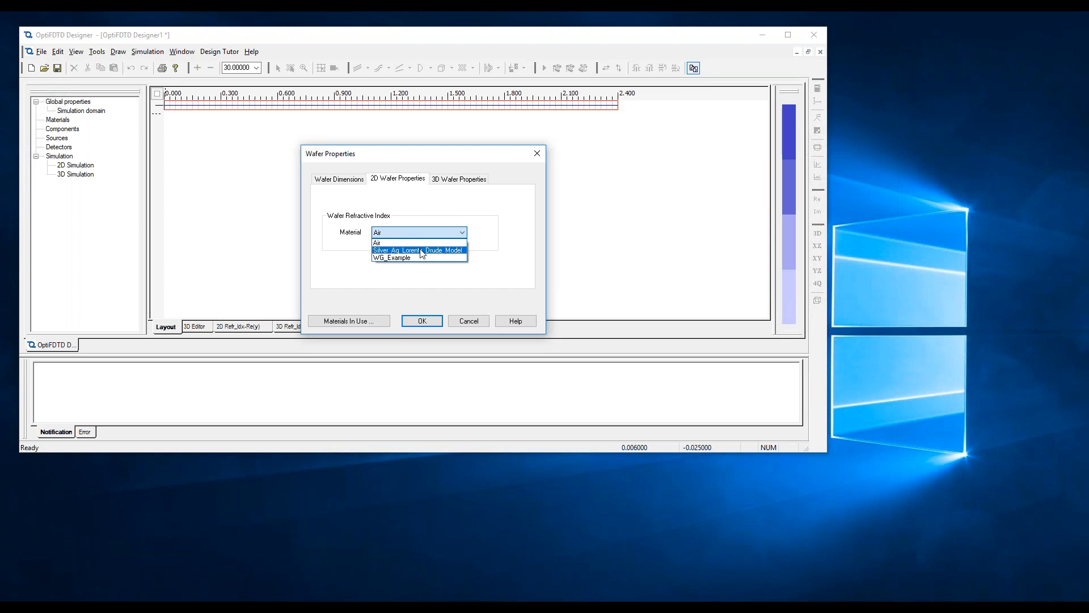
left_click(421, 251)
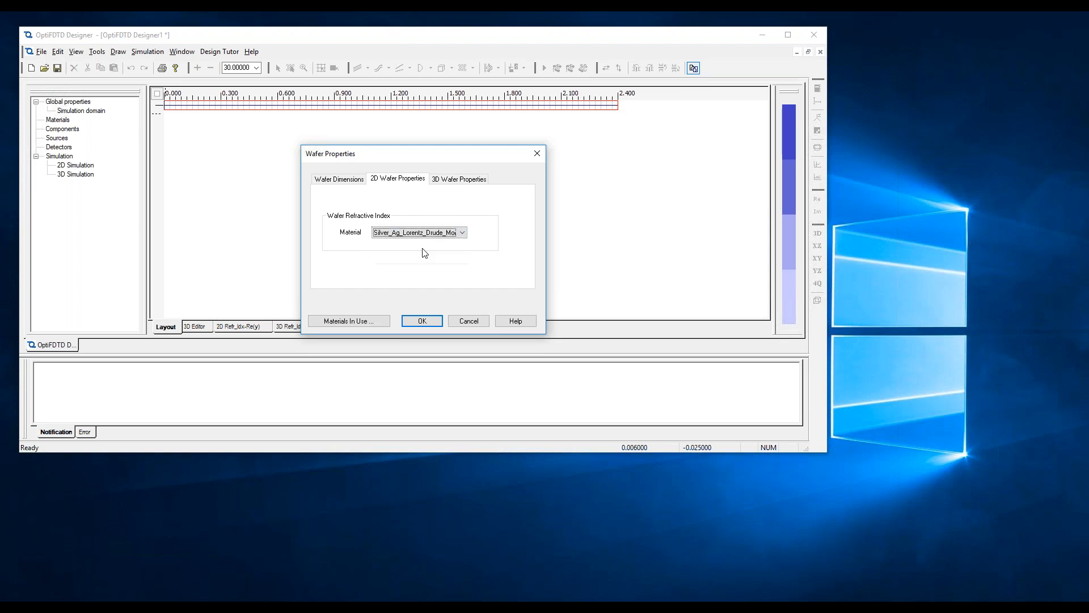
left_click(431, 321)
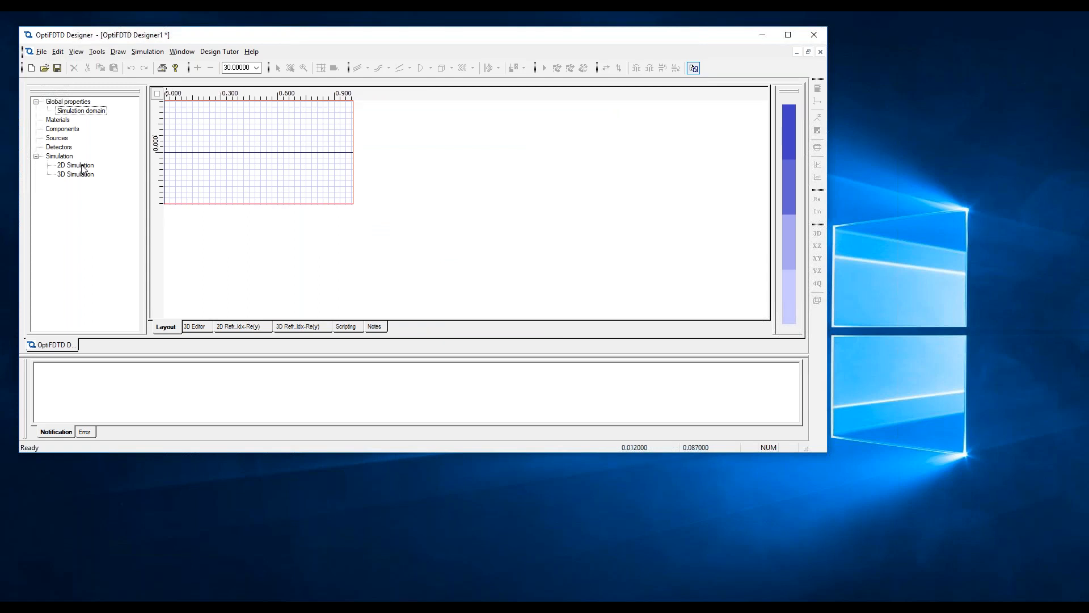
- Draw a horizontal linear waveguide about 0.97 µm long across the middle of the wafer
left_click(61, 130)
left_click(473, 154)
left_click(367, 68)
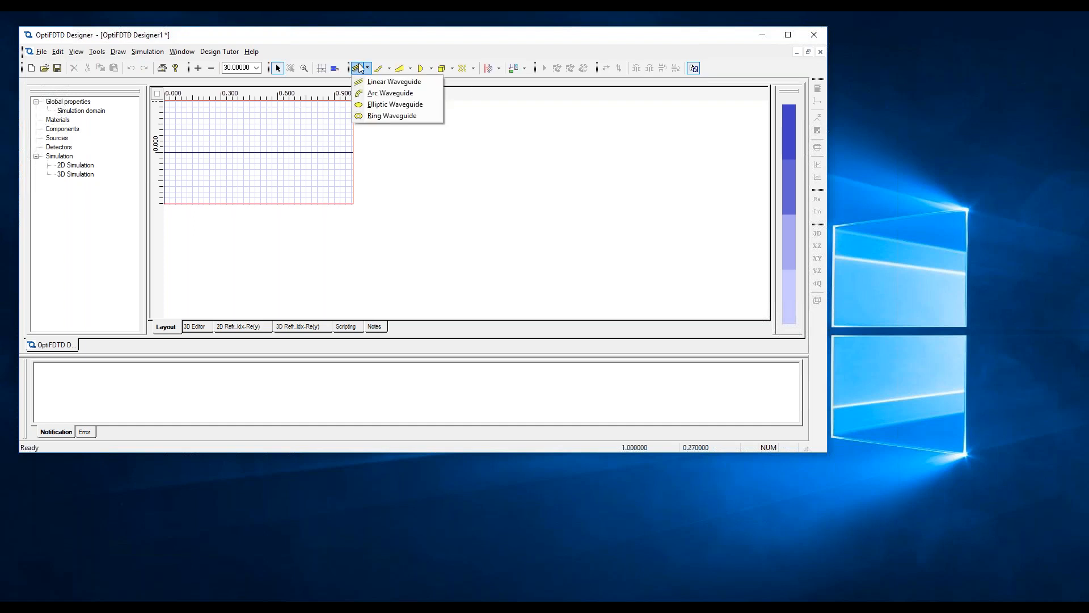
left_click(394, 81)
left_click_drag(165, 148, 351, 148)
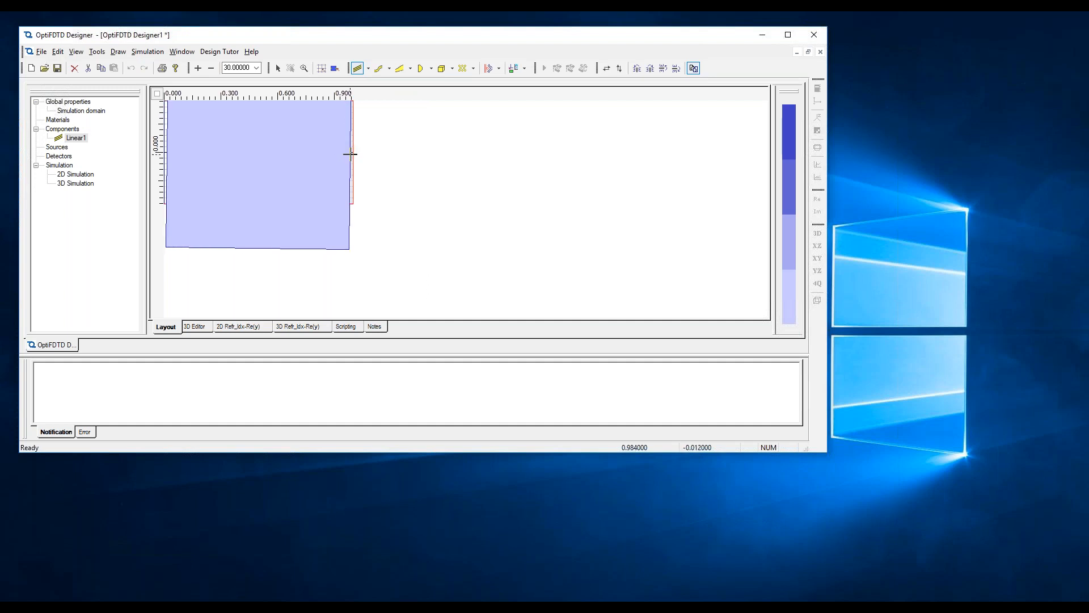
- Set the linear waveguide's start to horizontal 0 and vertical 0 with zero offsets, and its width to 0.05
double_click(268, 164)
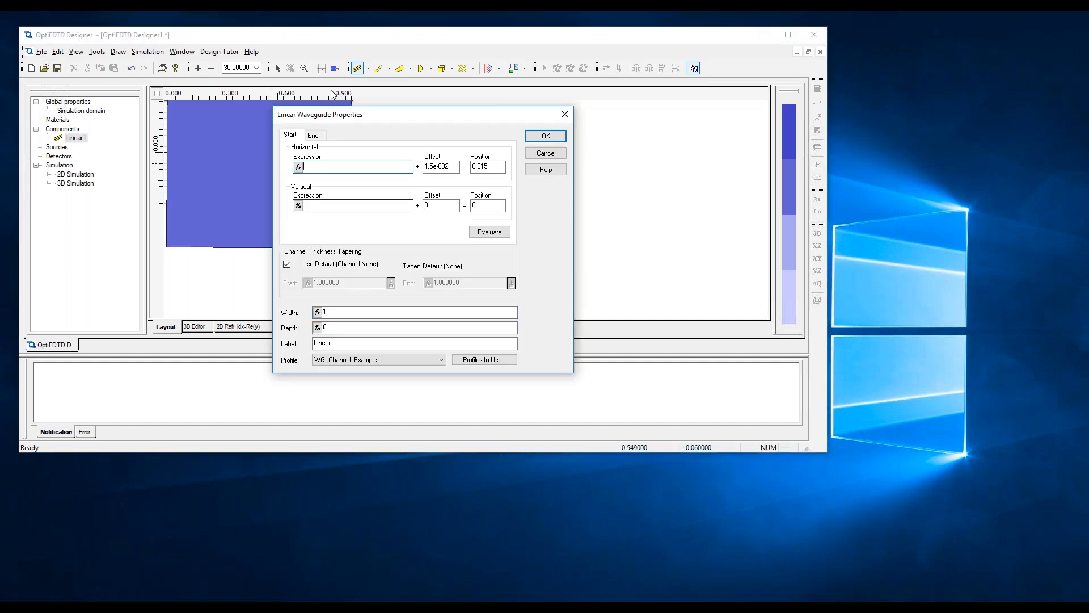
key("Tab")
type("0")
key("Tab")
key("Tab")
key("Tab")
type("0")
key("Tab")
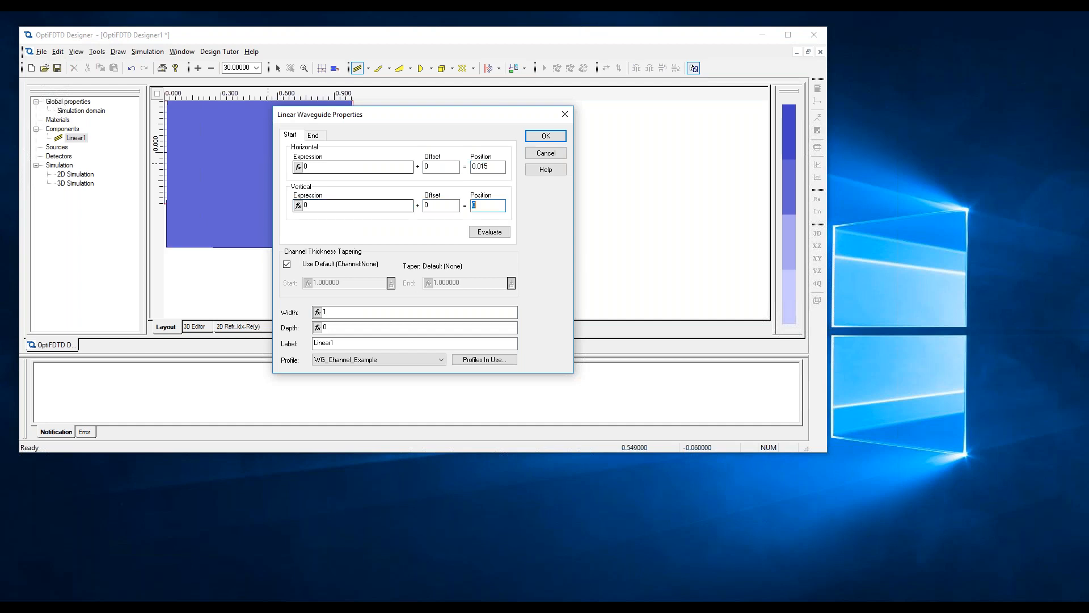
double_click(340, 312)
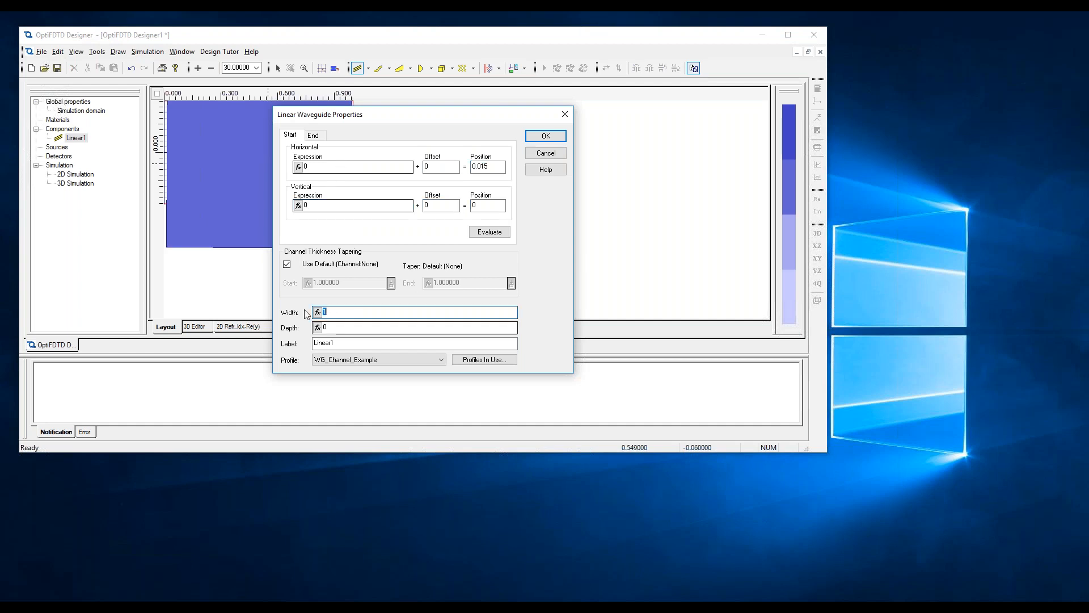
type("0.05")
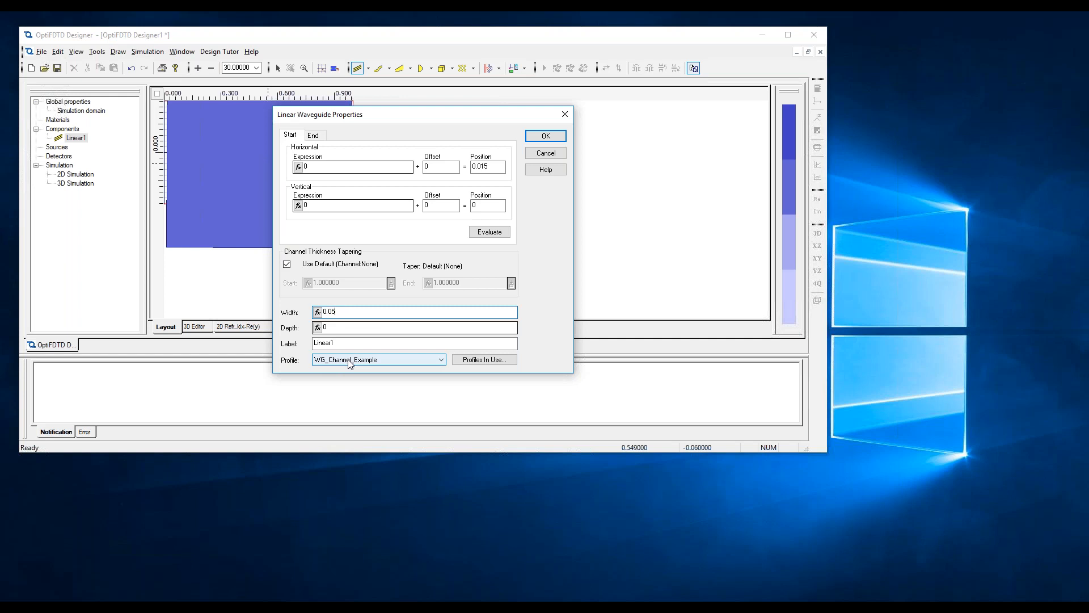
- Set the linear waveguide's end to horizontal 1 and vertical 0 with zero offsets, and apply the properties
left_click(316, 139)
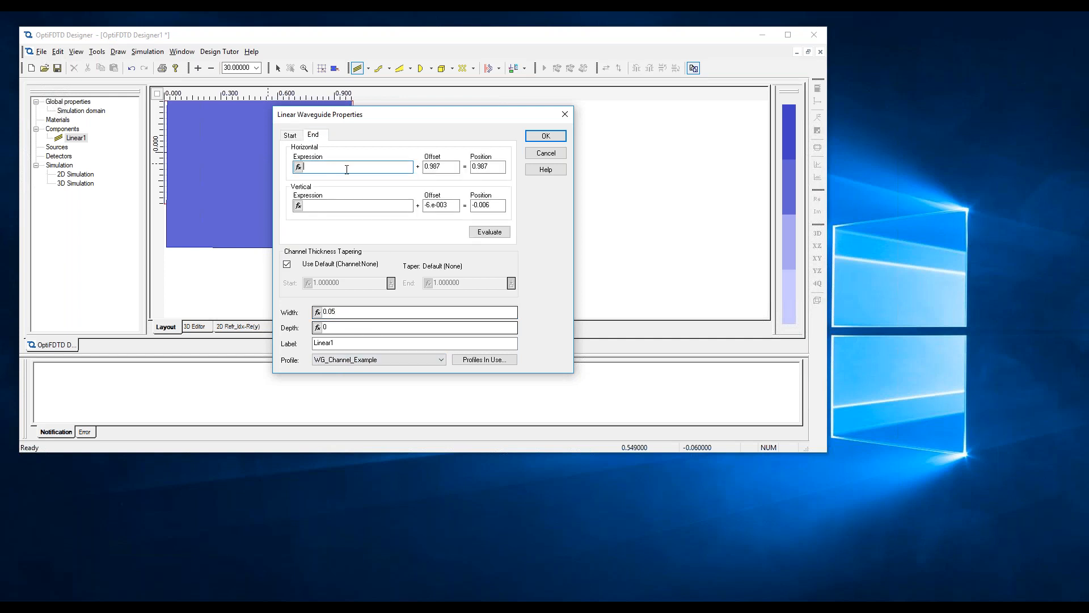
type("1")
key("Tab")
type("0")
key("Tab")
key("Tab")
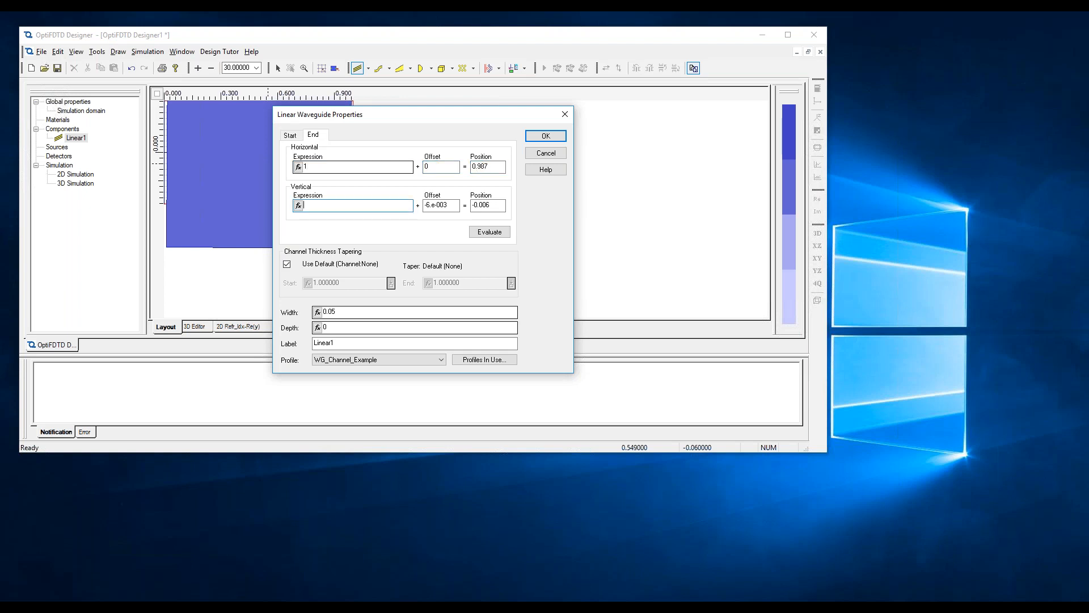
key("Tab")
left_click(491, 232)
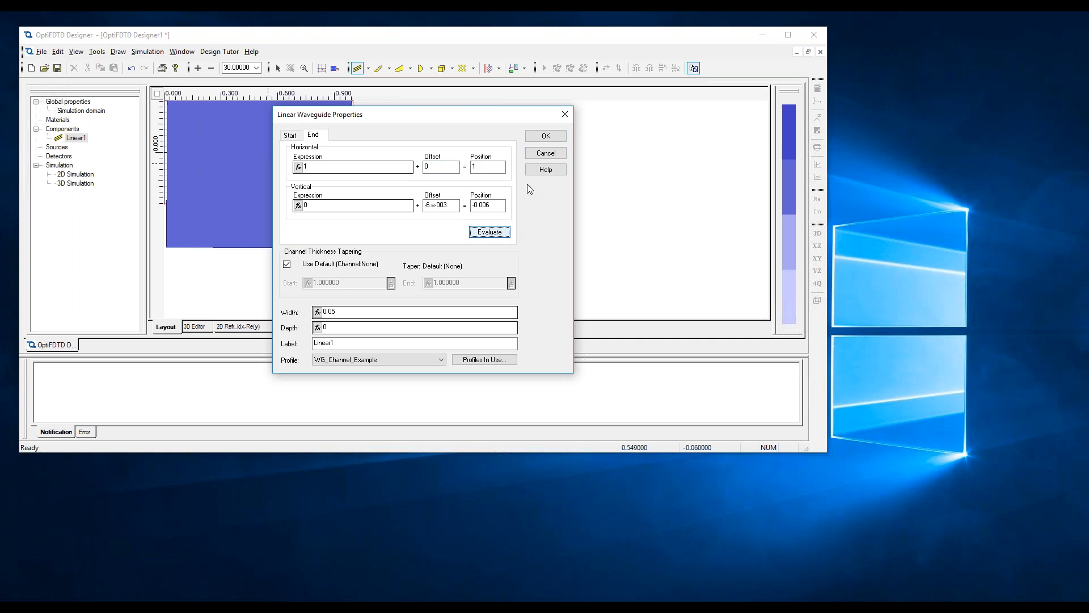
double_click(447, 204)
type("0")
key("Tab")
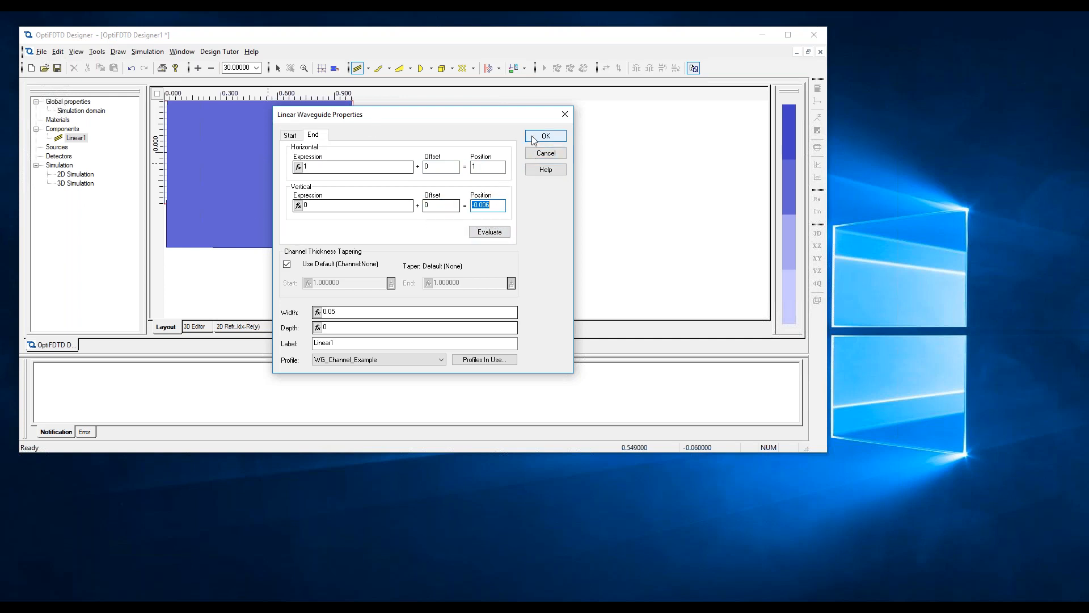
left_click(558, 136)
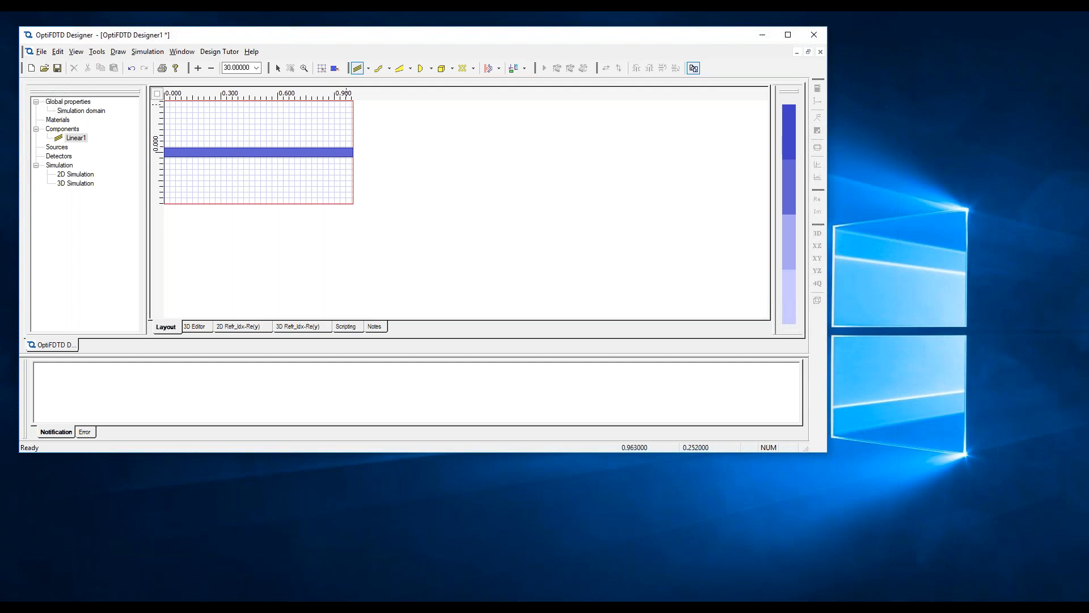
- Draw a second linear waveguide near the wafer's middle and set its start to horizontal 0.5 and vertical 0.025 with zero offsets
left_click_drag(252, 136, 273, 138)
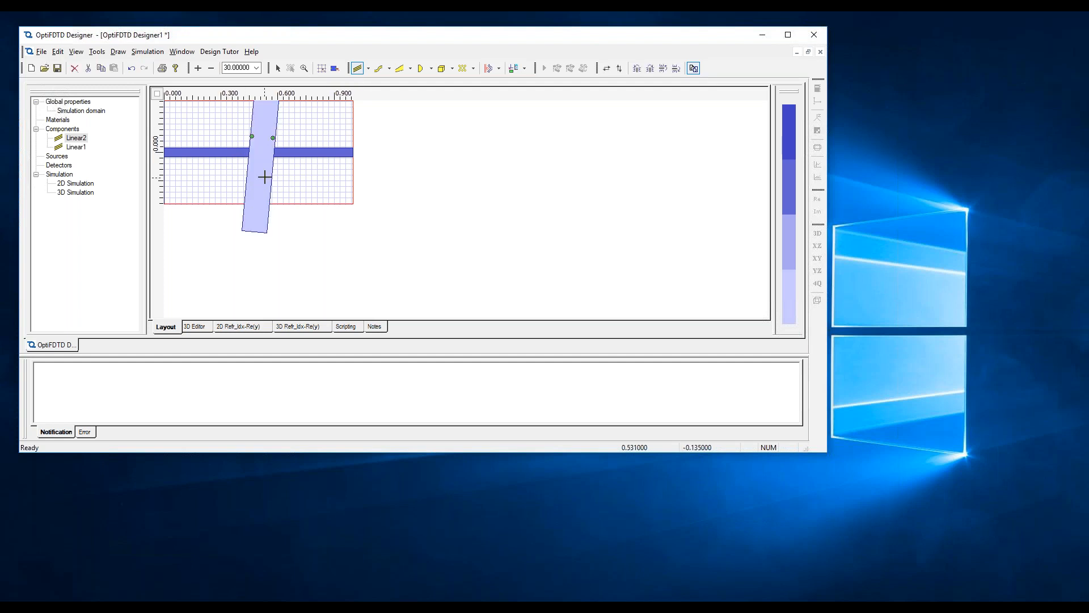
double_click(262, 175)
left_click(328, 166)
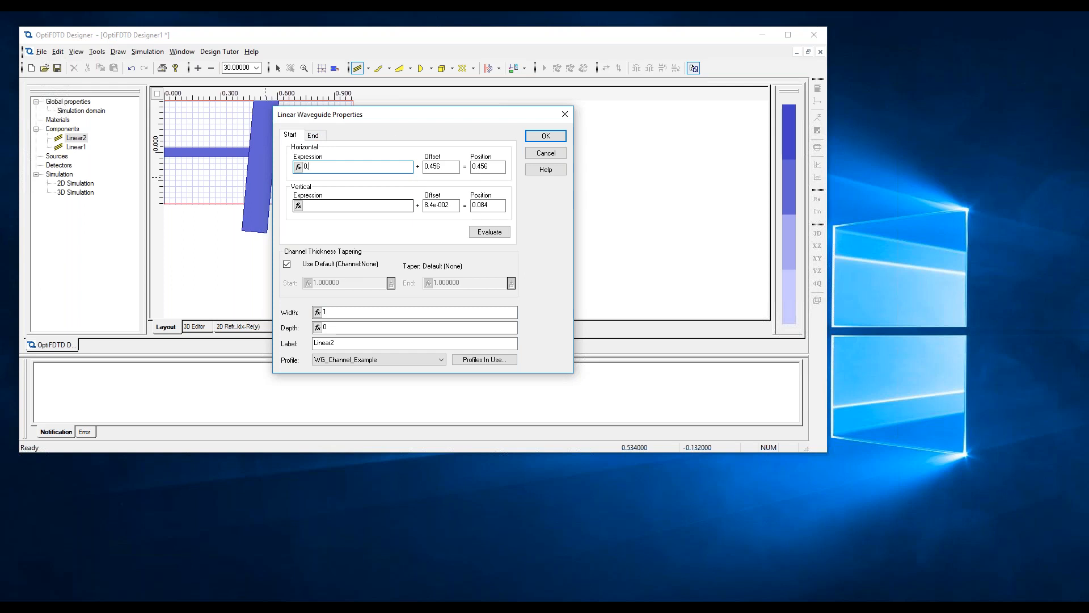
key("Tab")
type("0")
key("Tab")
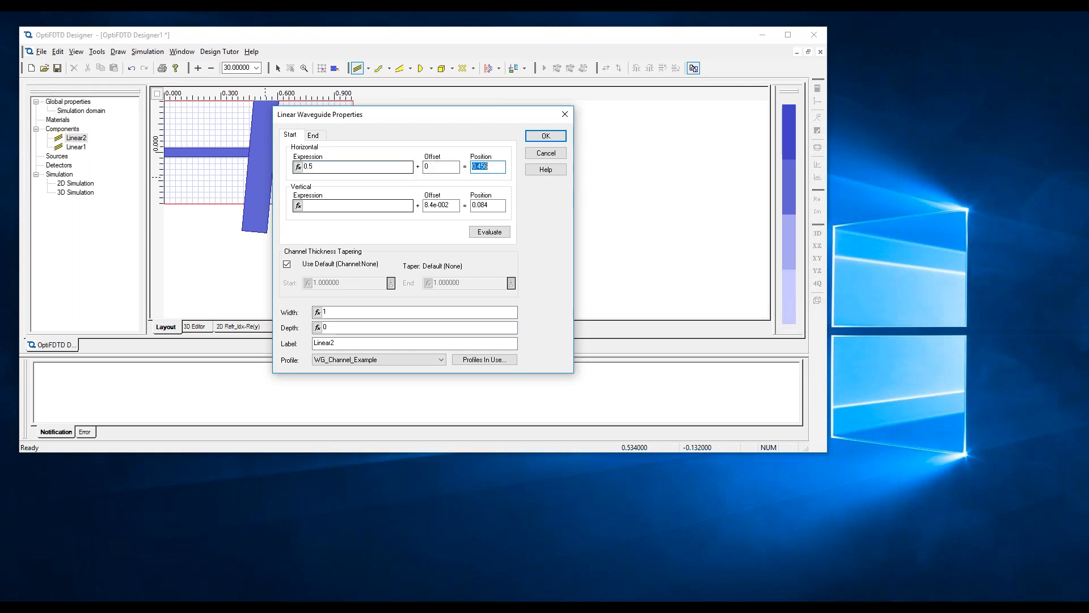
left_click(307, 205)
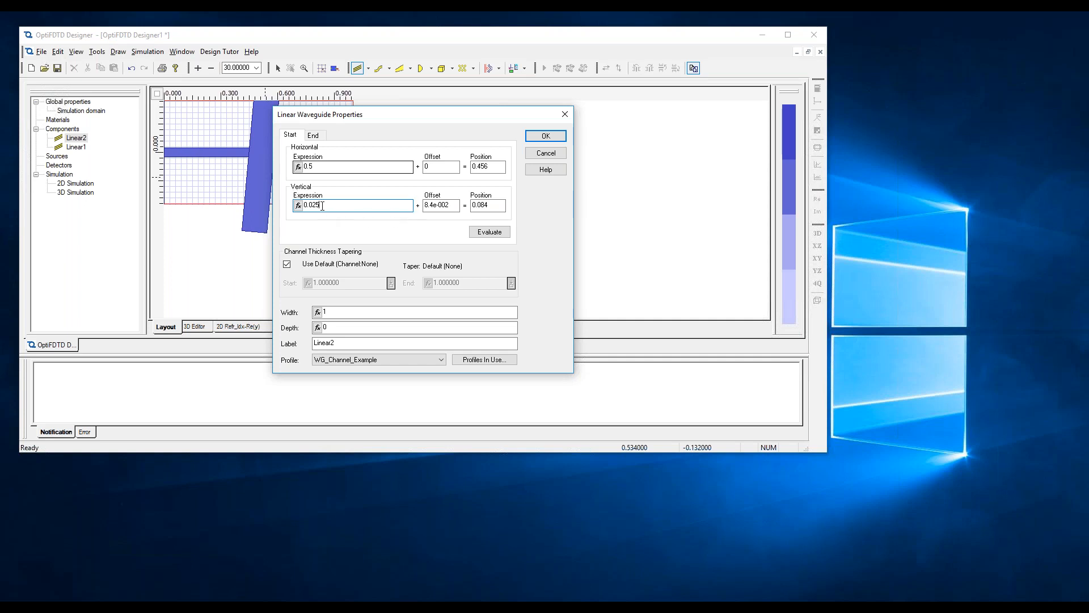
left_click(440, 205)
key("shift+End")
type("0")
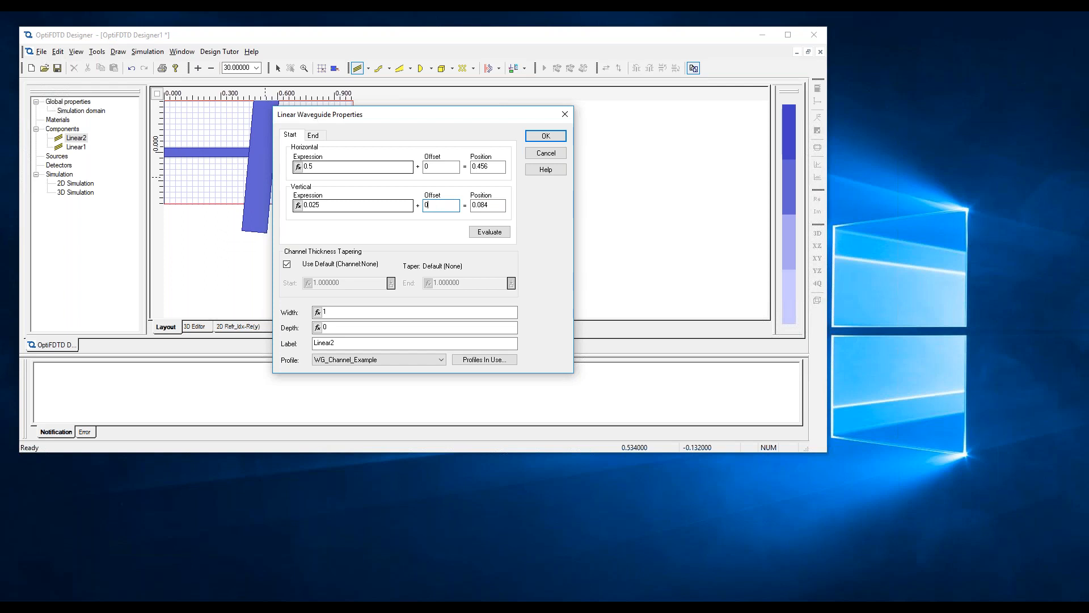
left_click(489, 232)
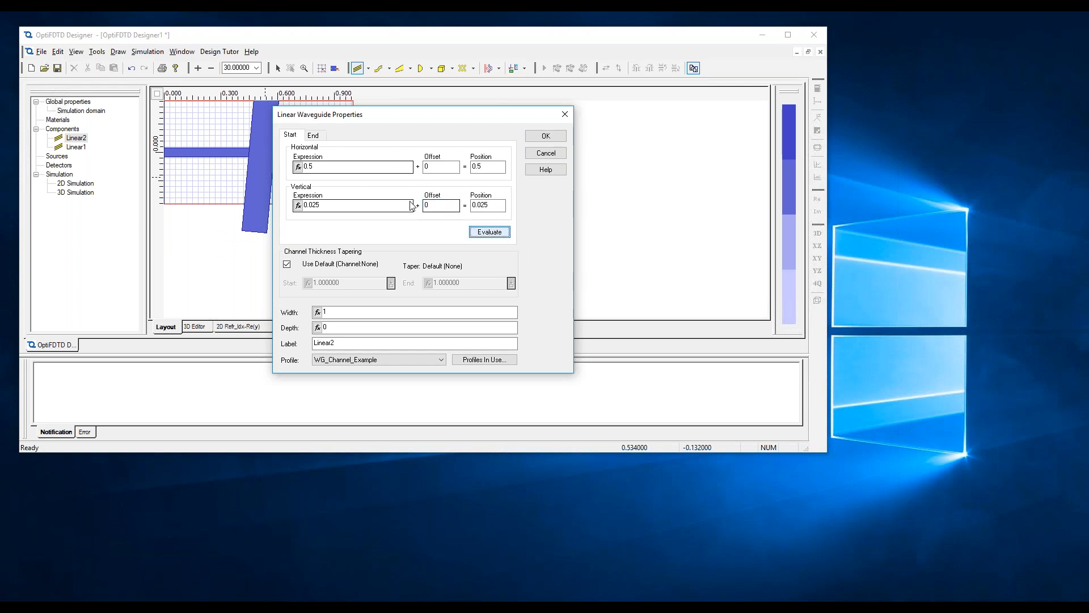
- Set the second waveguide's end to horizontal 0.5 with zero offset and vertical 0.025+L, with a width of 0.05, and apply the properties
left_click(313, 135)
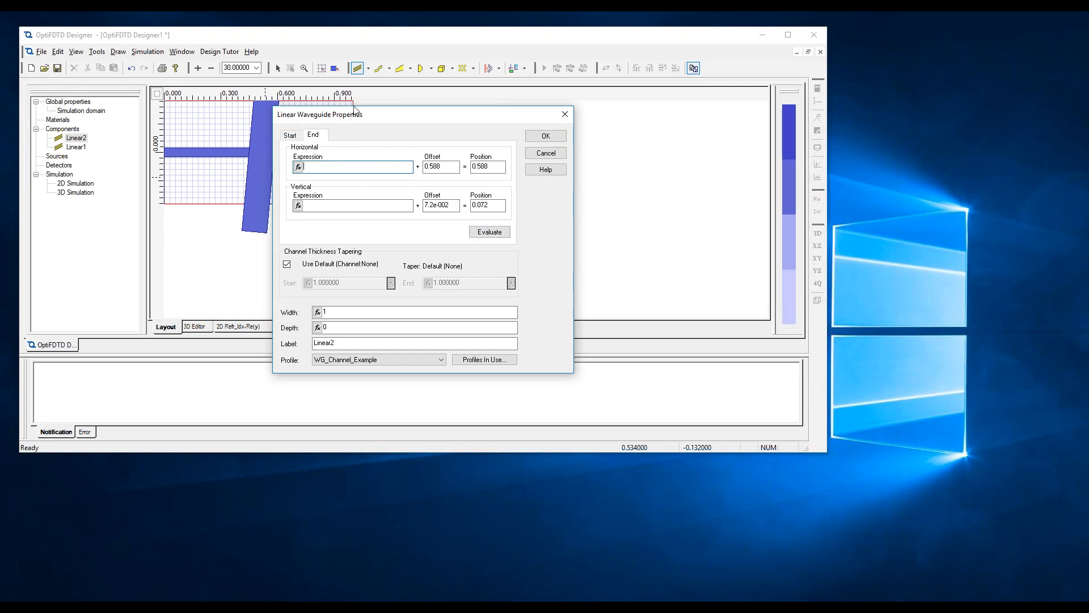
type("0")
key("Tab")
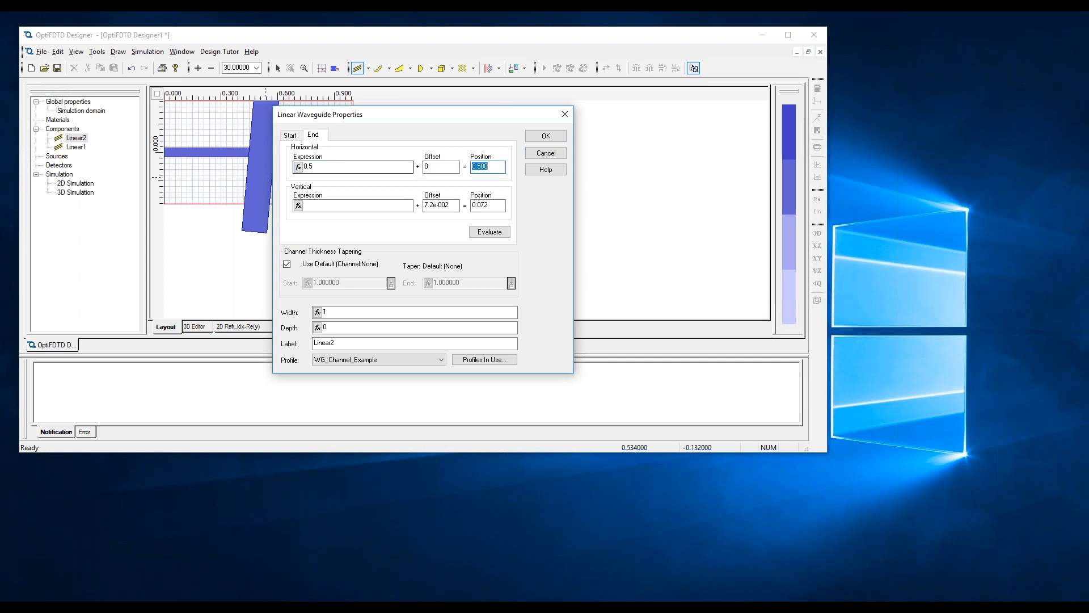
key("Tab")
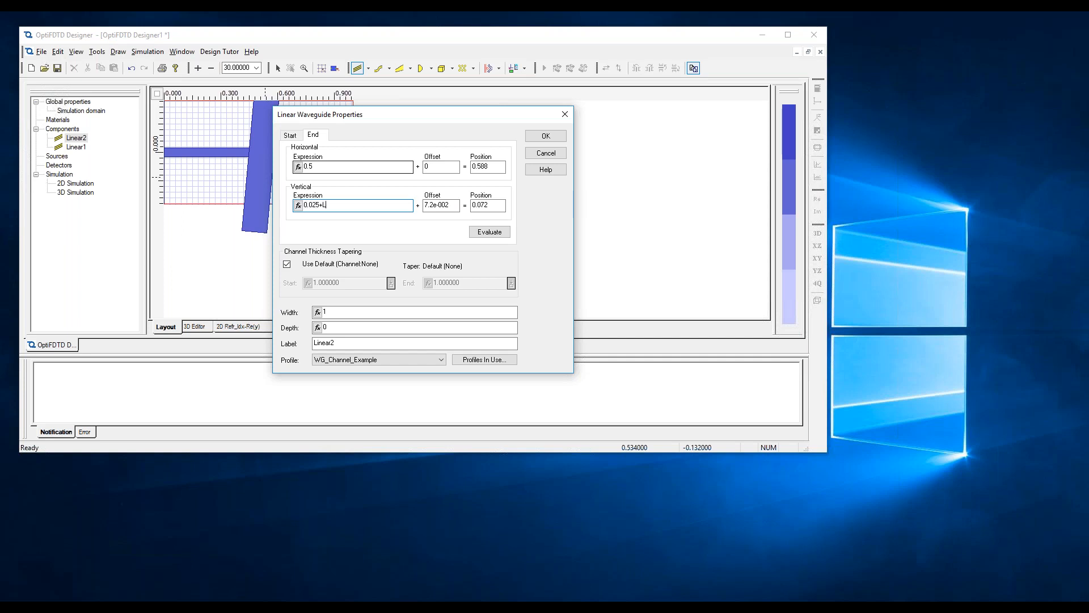
double_click(343, 312)
type("0.05")
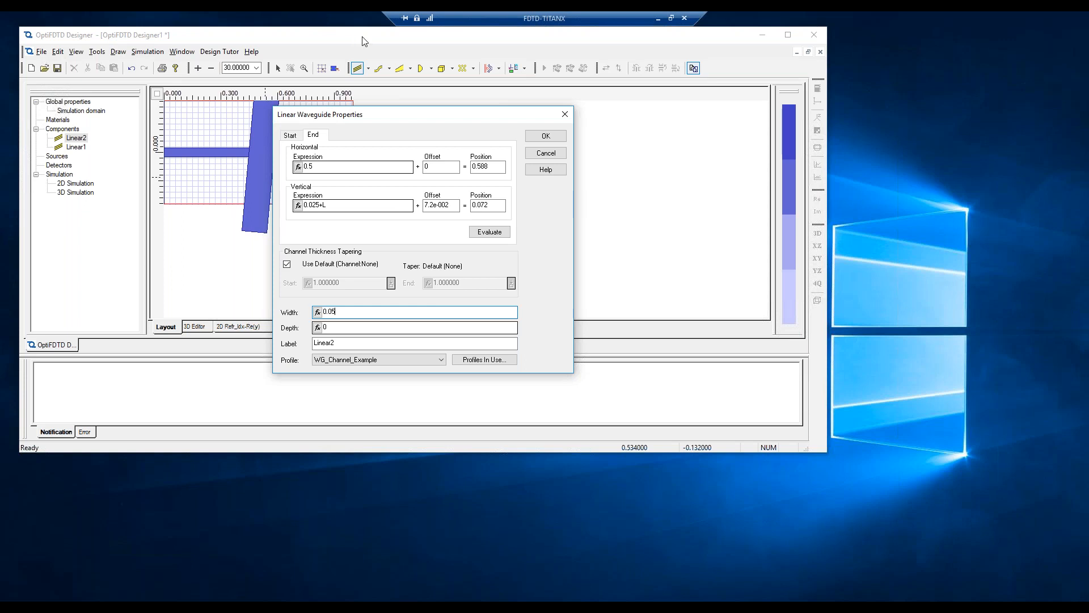
left_click(562, 140)
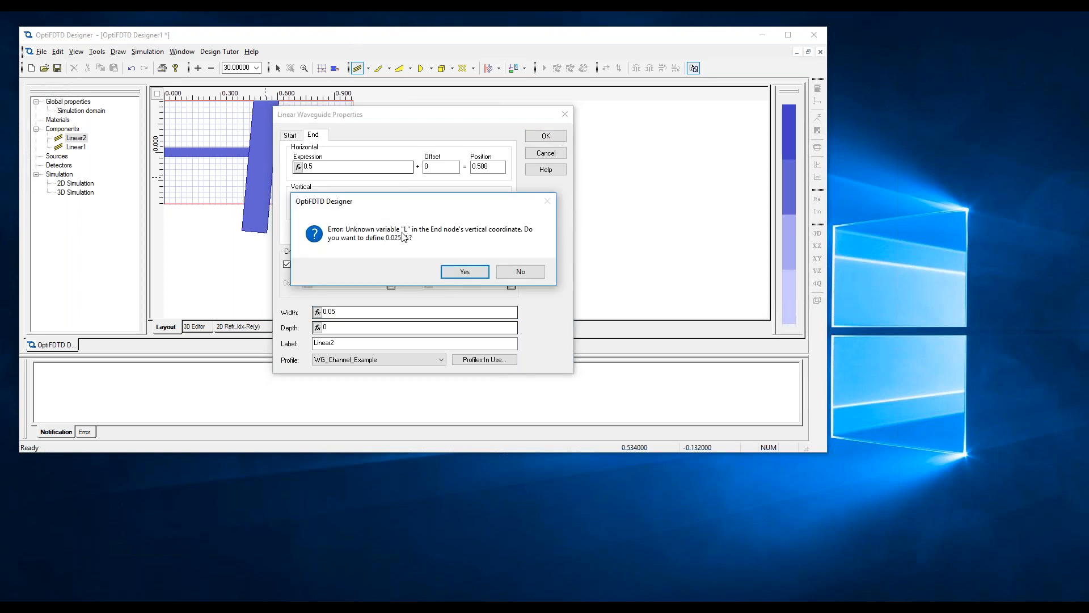
- Define the user variable L with the expression 0.1 and accept the variable definition
left_click(470, 274)
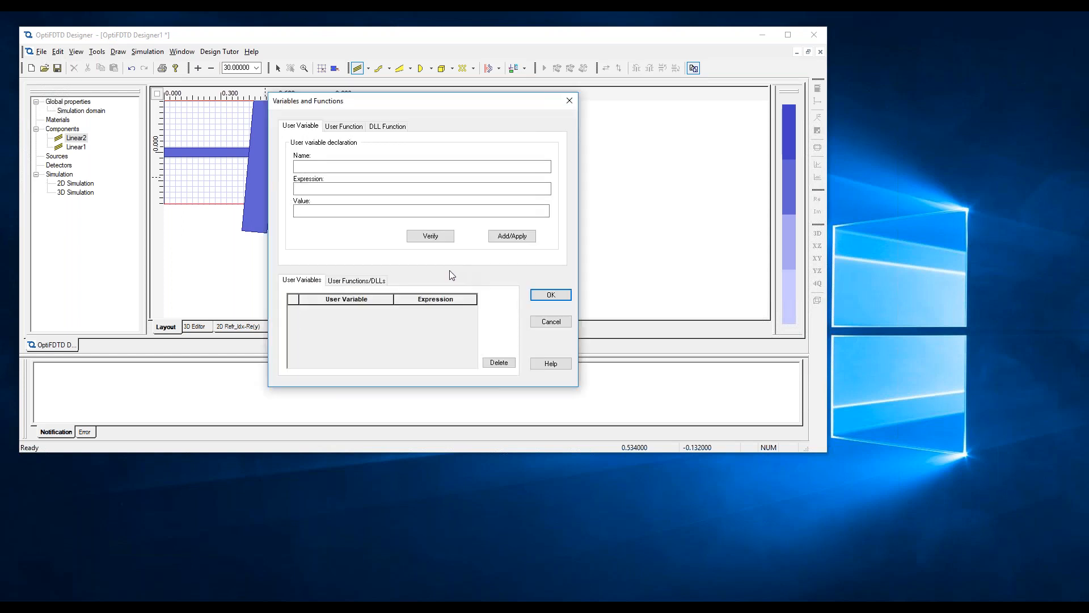
left_click(340, 165)
left_click(295, 189)
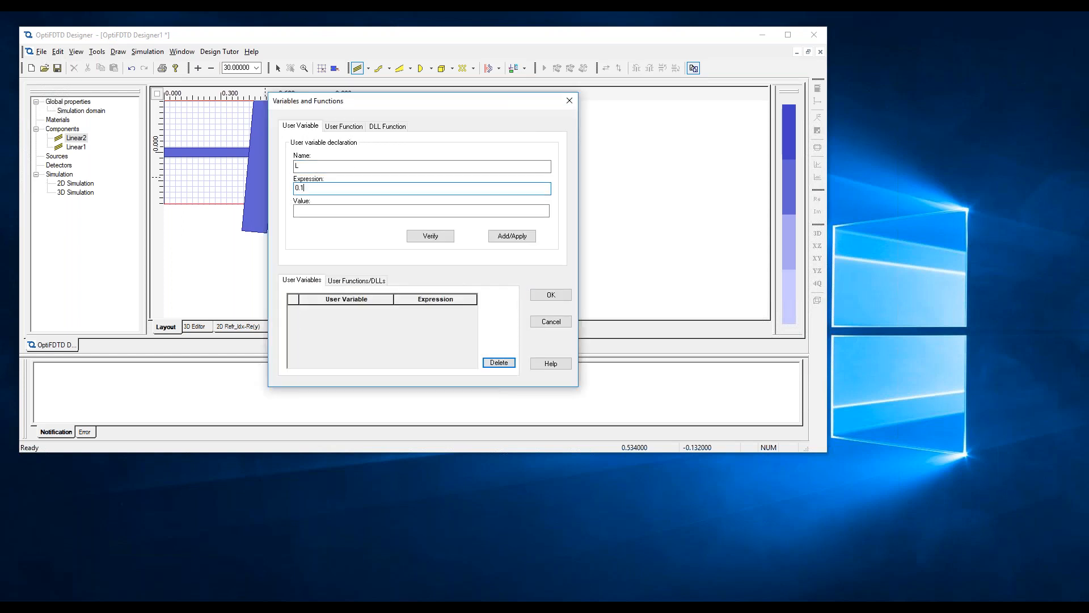
left_click(503, 237)
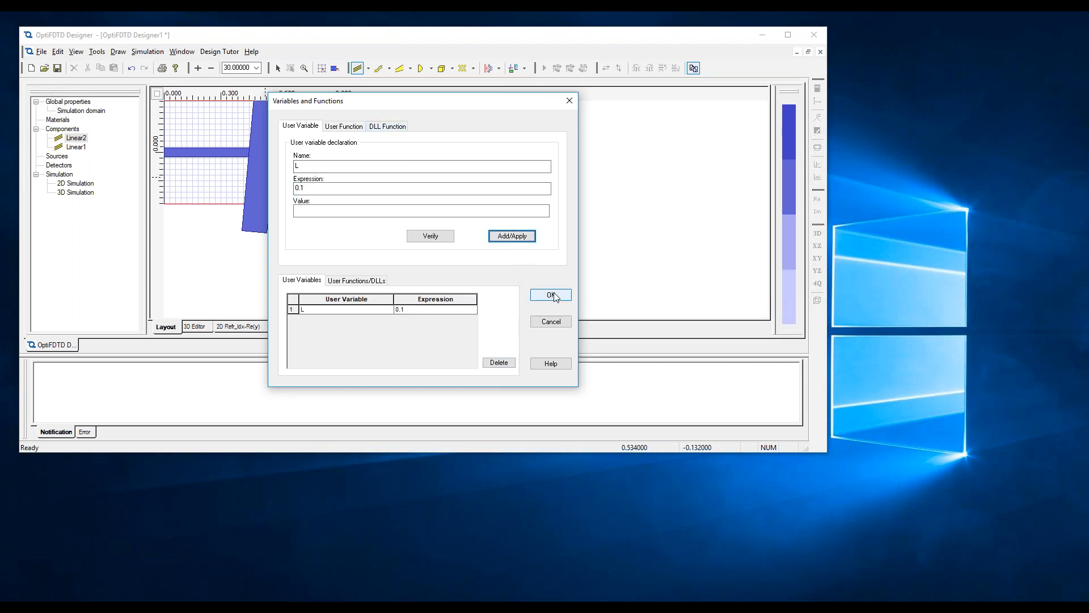
left_click(550, 295)
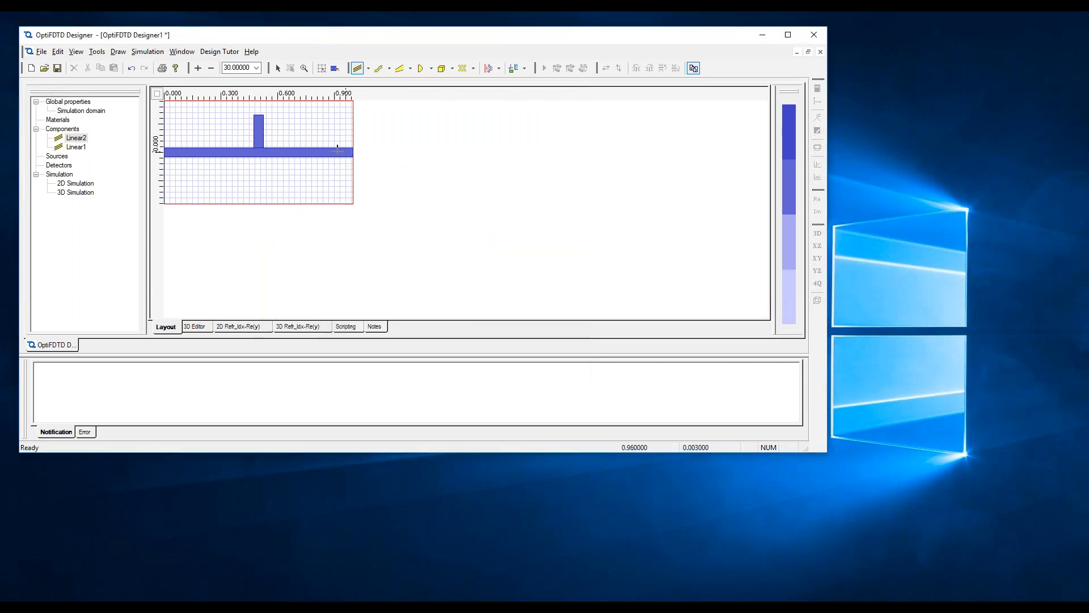
- Set the vertical offset of the Linear2 waveguide's end to 0 and apply the properties
left_click(80, 139)
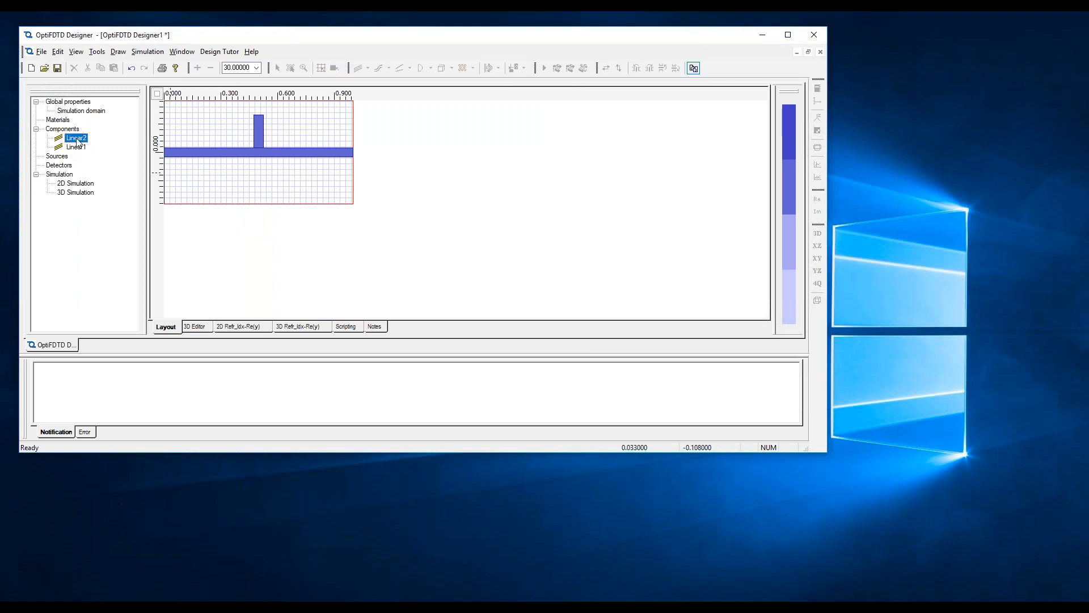
right_click(81, 147)
left_click(117, 163)
left_click(313, 135)
left_click(426, 205)
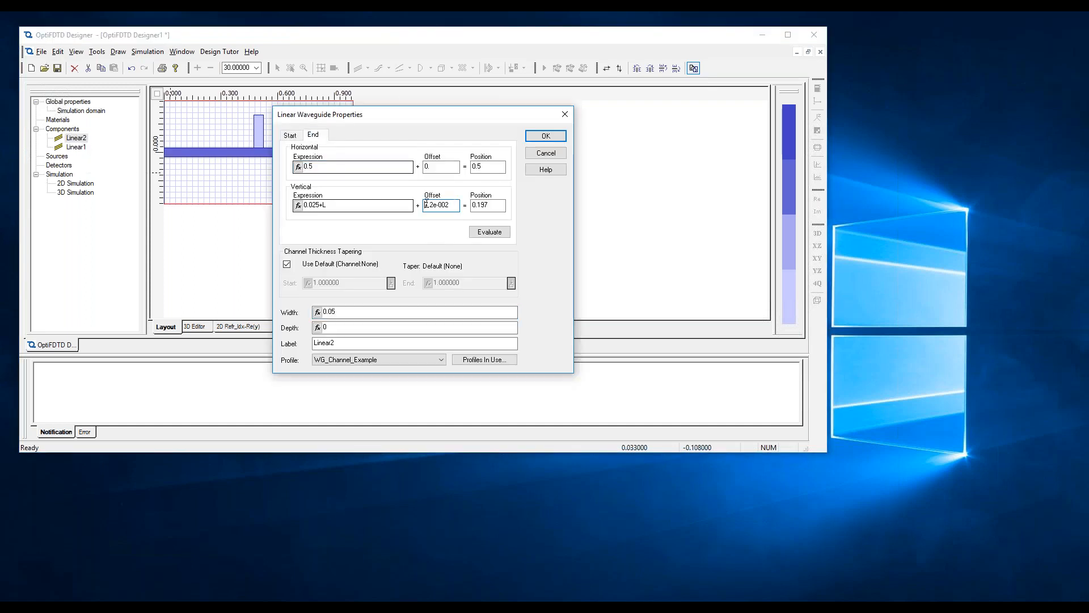
left_click_drag(451, 203, 418, 205)
type("0")
left_click(558, 136)
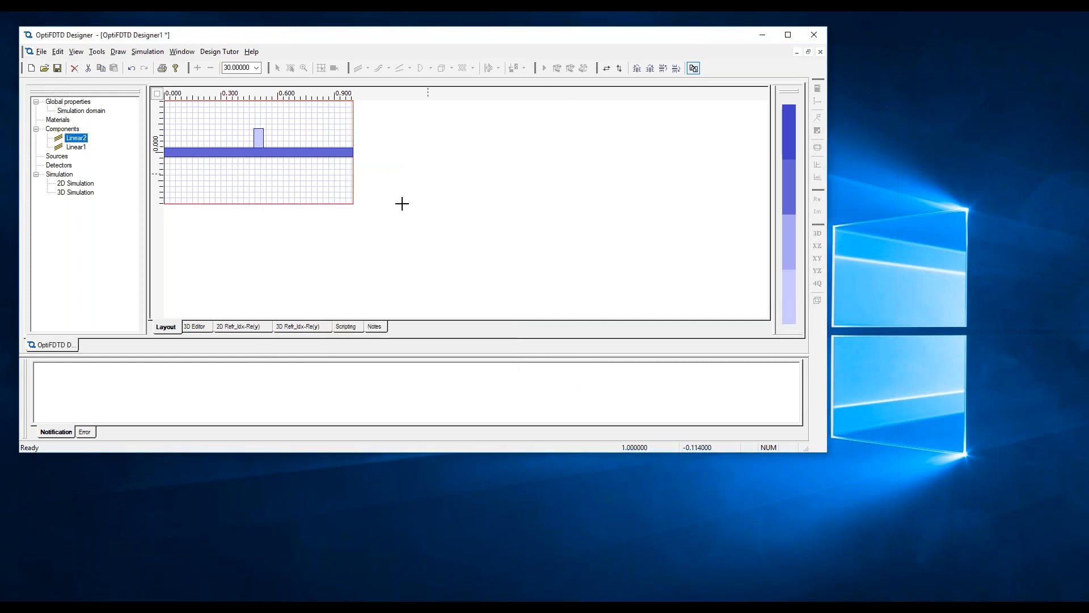
- Open the parameter sweep definition and add the variable L as a sweep parameter
left_click(145, 52)
left_click(174, 175)
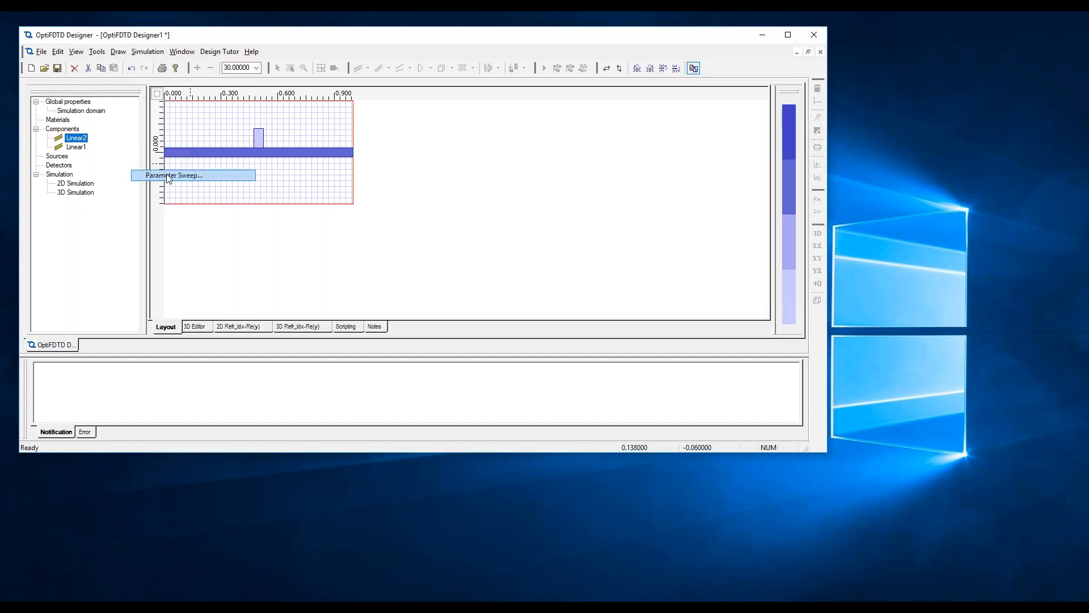
left_click(582, 172)
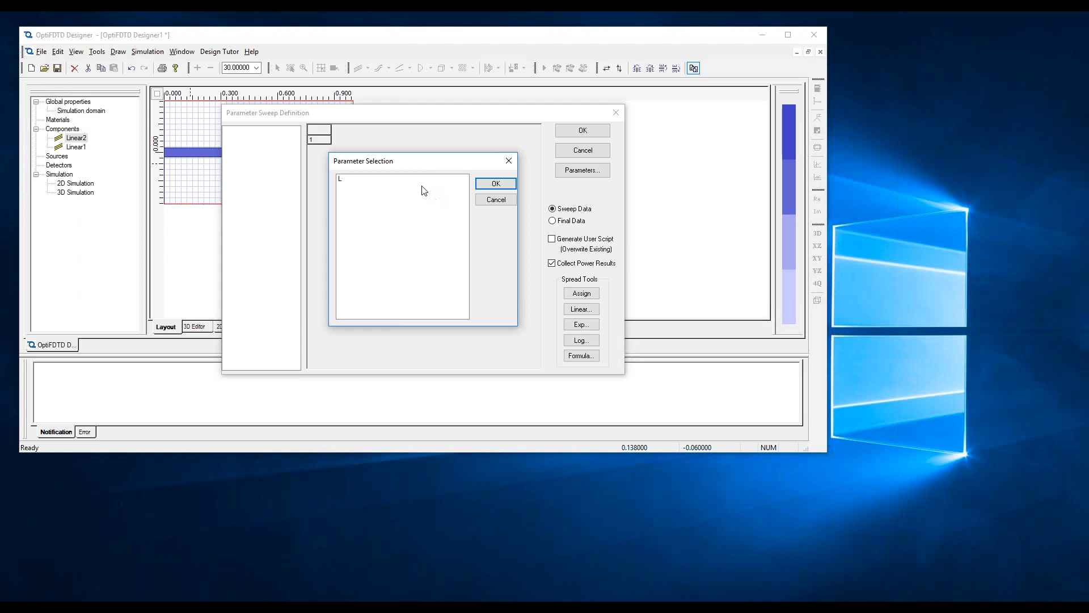
left_click(344, 179)
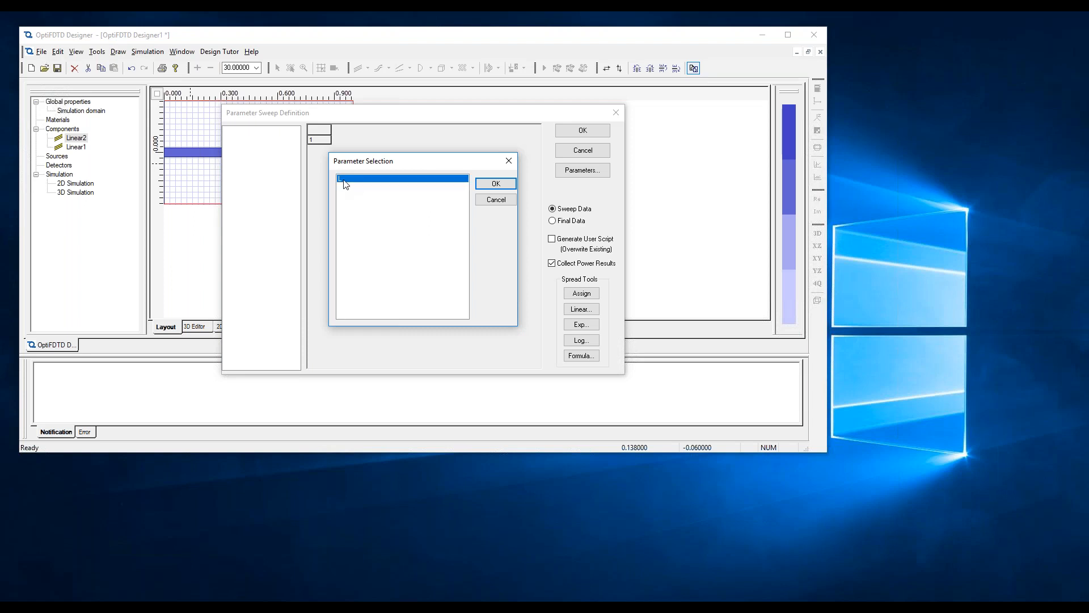
left_click(496, 185)
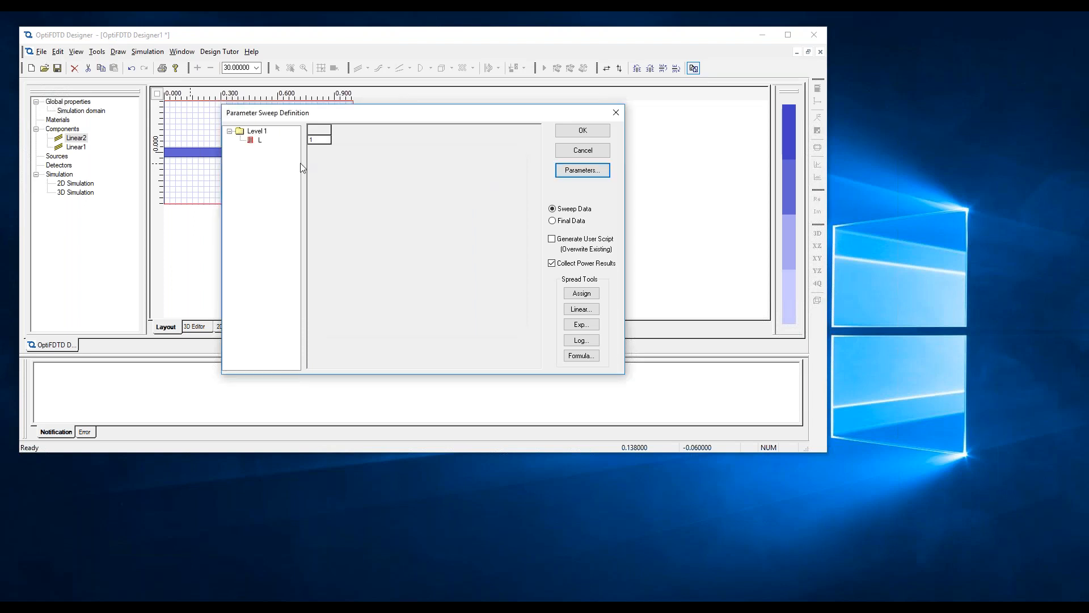
- Set the iteration count of sweep Level 1 to 2
left_click(263, 141)
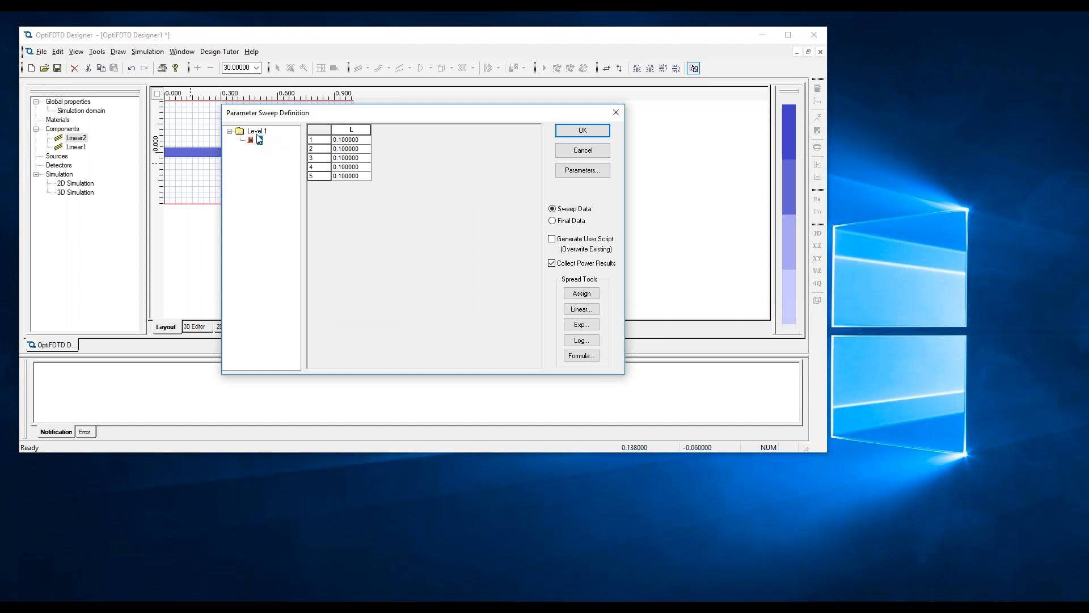
right_click(257, 131)
left_click(274, 141)
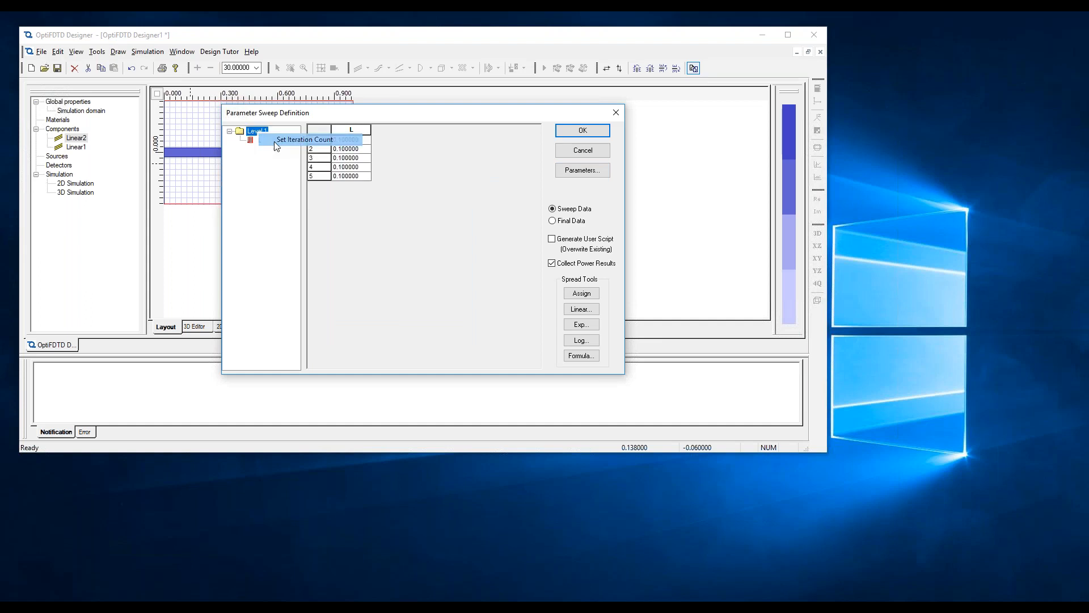
type("4")
type("2")
left_click(475, 241)
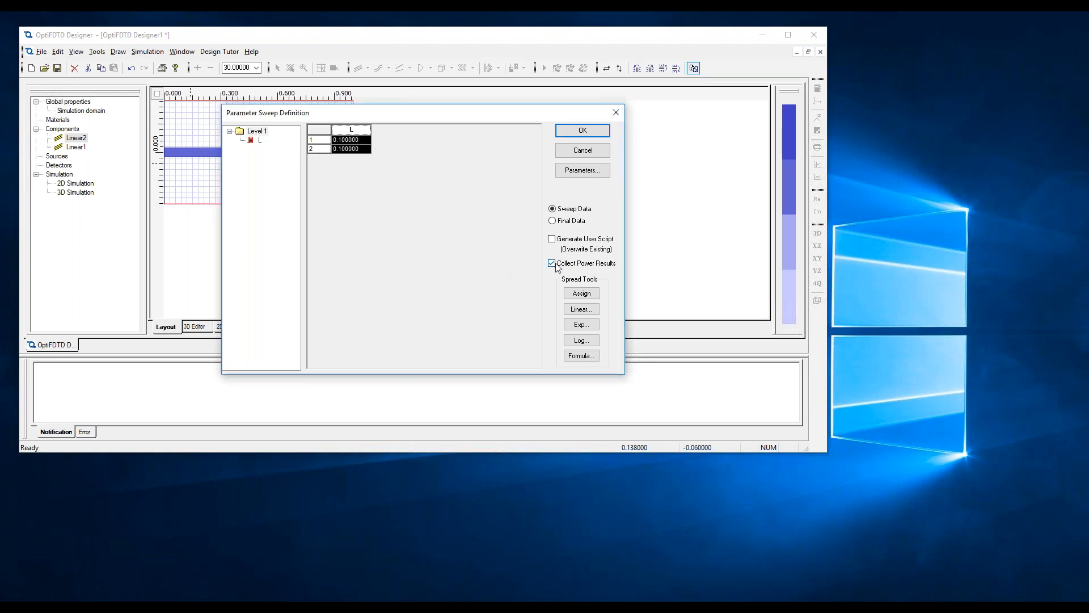
- Edit the L values of the two sweep iterations and accept the sweep definition
double_click(356, 140)
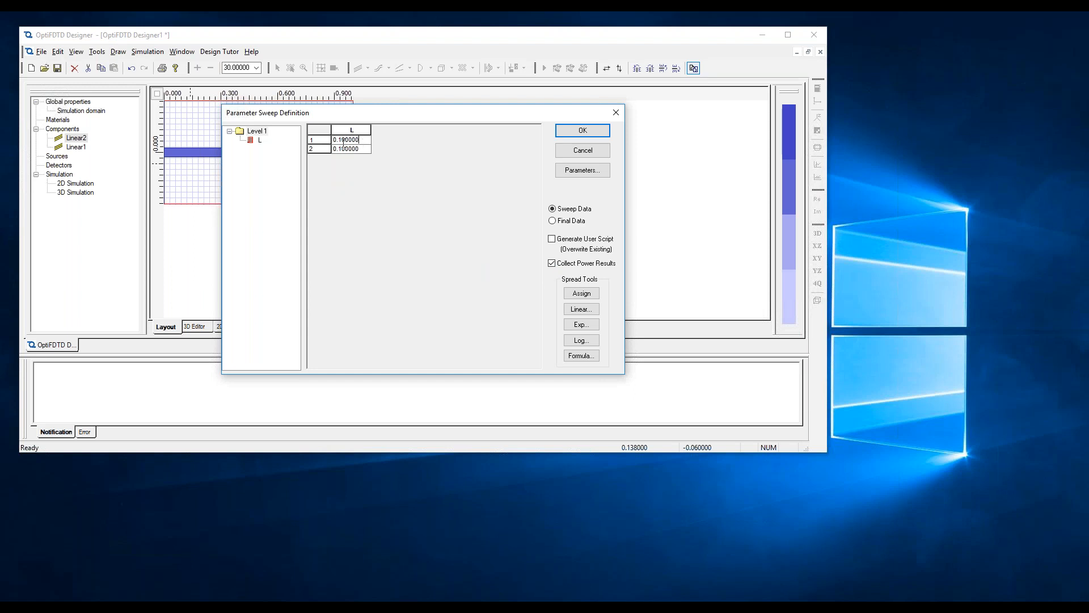
double_click(359, 150)
left_click(368, 141)
type("0")
key("Return")
left_click(573, 131)
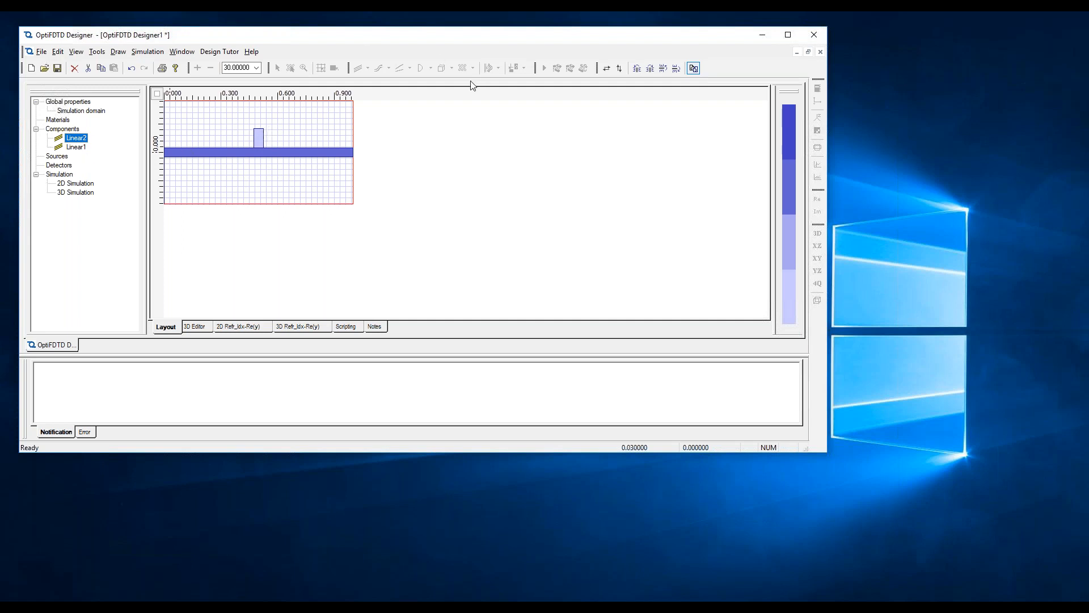
- Place a Z-direction input plane across the horizontal waveguide at a Z position of about 0.11 µm
right_click(489, 100)
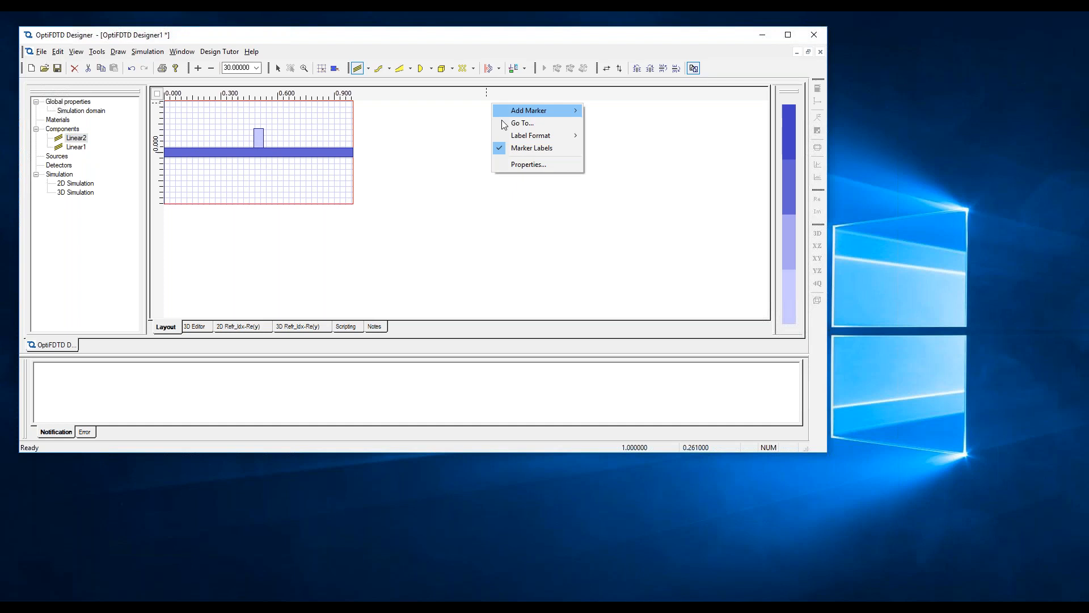
left_click(490, 69)
left_click(517, 93)
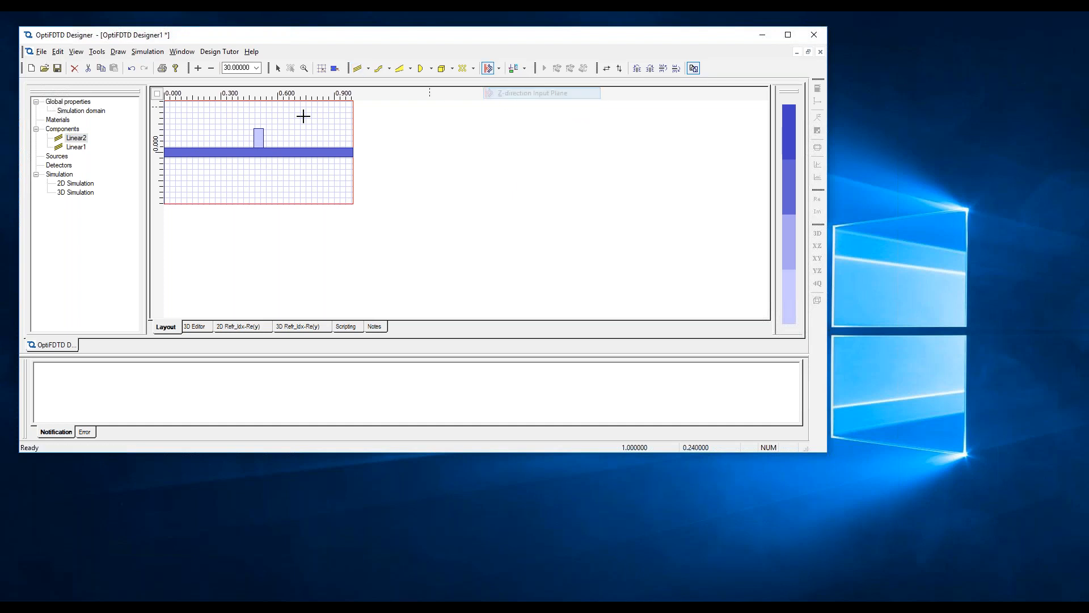
left_click(184, 143)
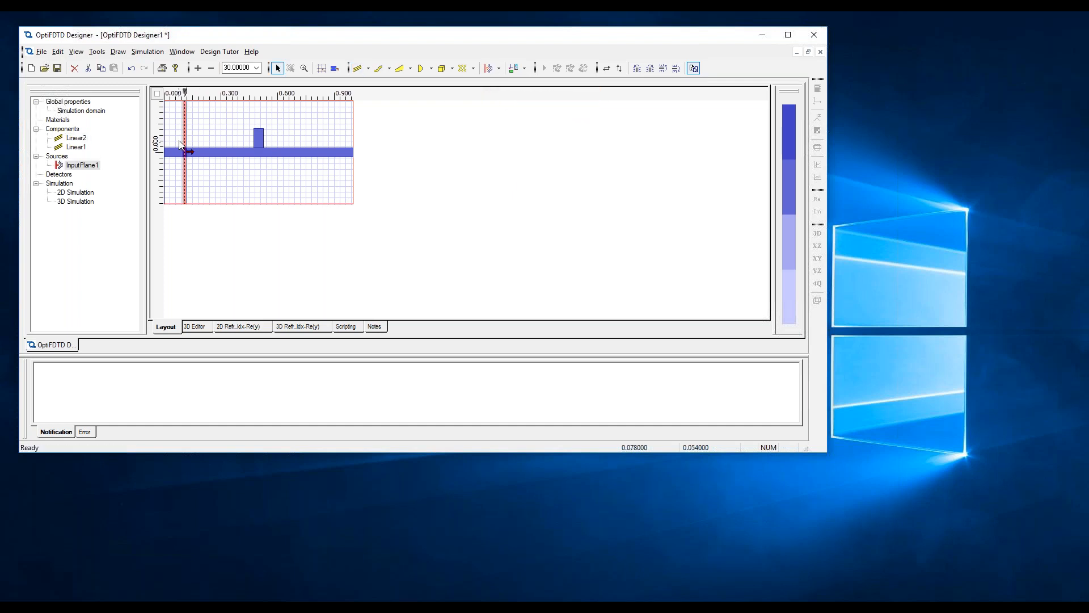
- Set the input plane's wavelength to 1.55 µm and its Z position to 0.15 µm
double_click(184, 129)
left_click(420, 124)
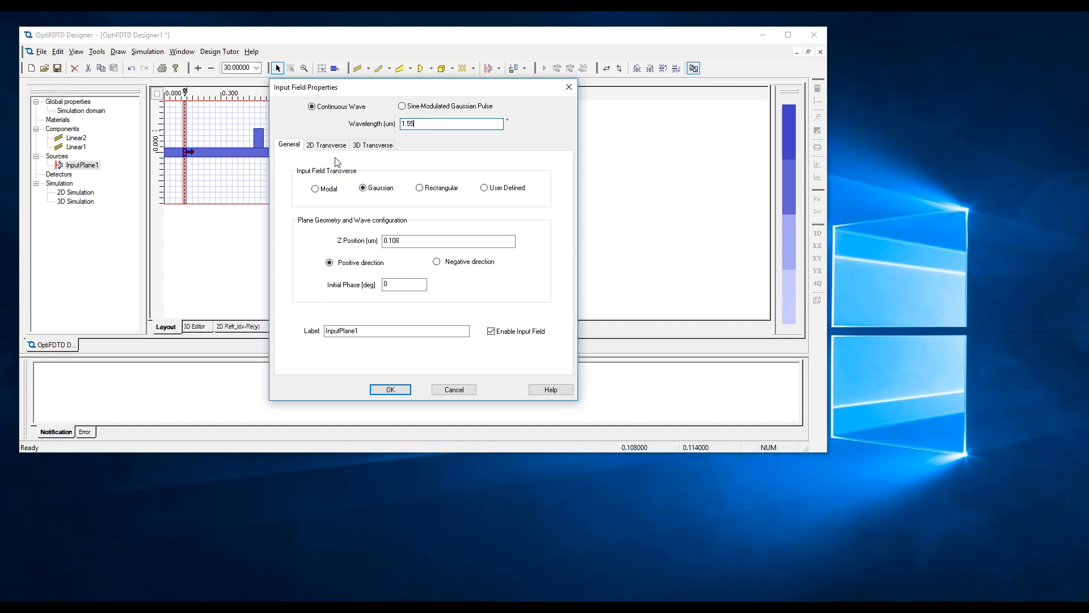
left_click(397, 241)
left_click_drag(399, 240, 342, 236)
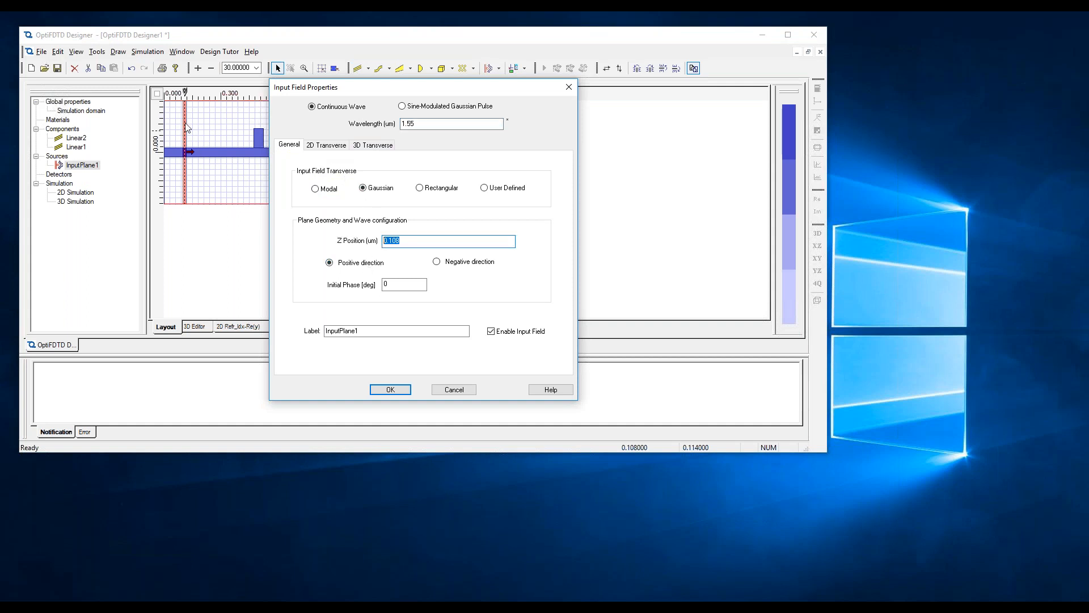
type("0.")
key("Tab")
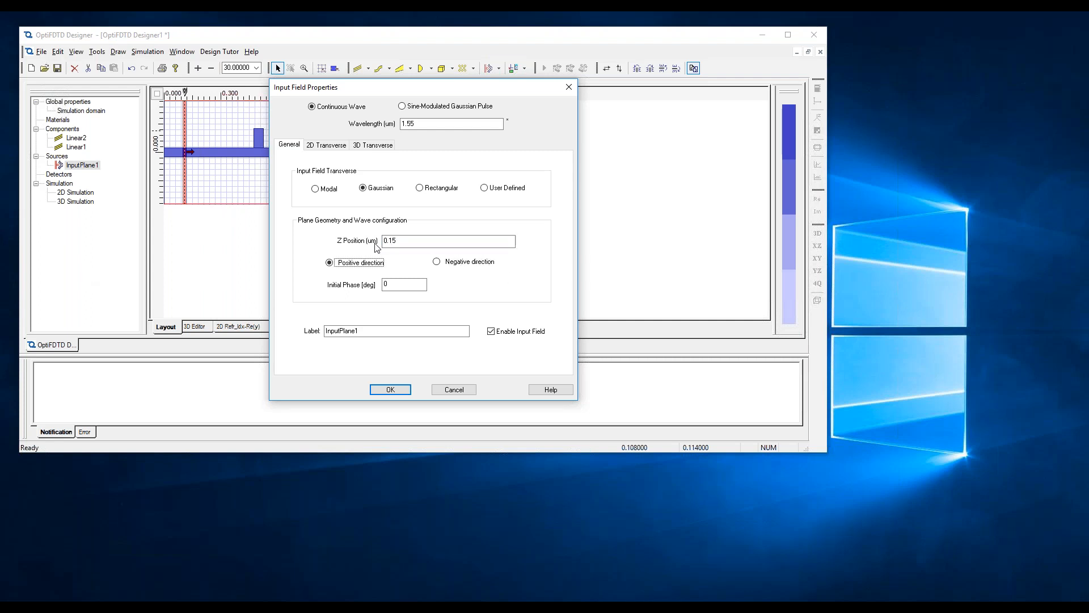
- Make the input field transverse modal and open the parameters of the 2D mode solver
left_click(316, 189)
left_click(334, 148)
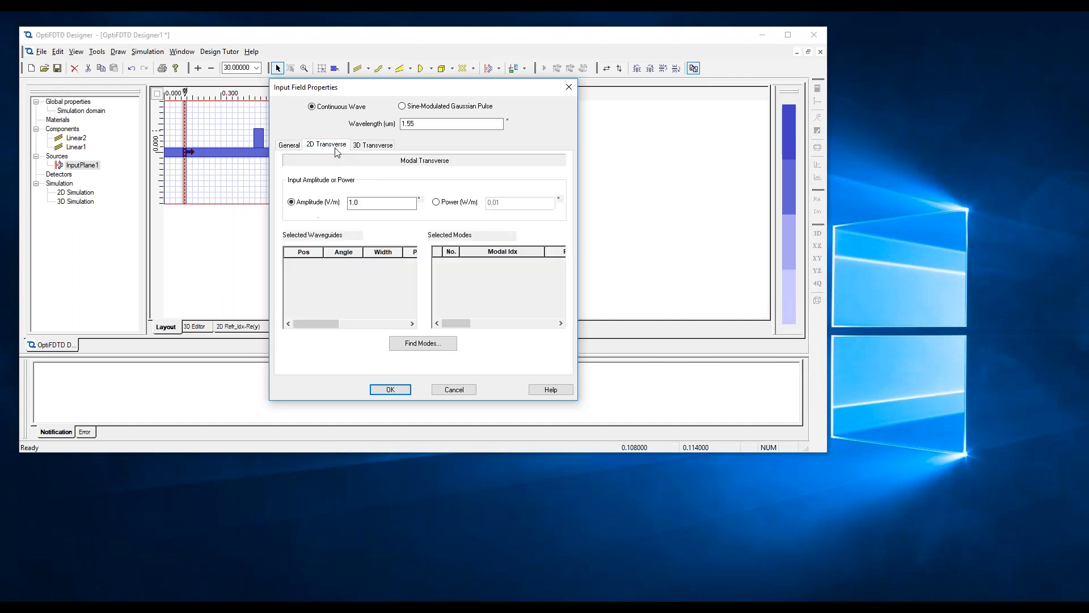
left_click(412, 348)
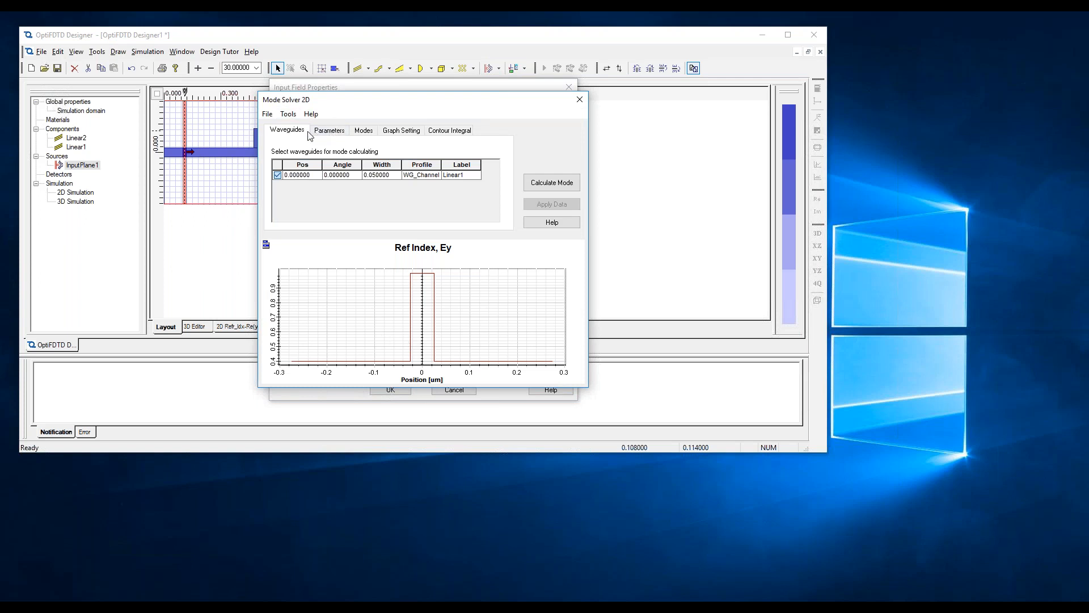
left_click(329, 130)
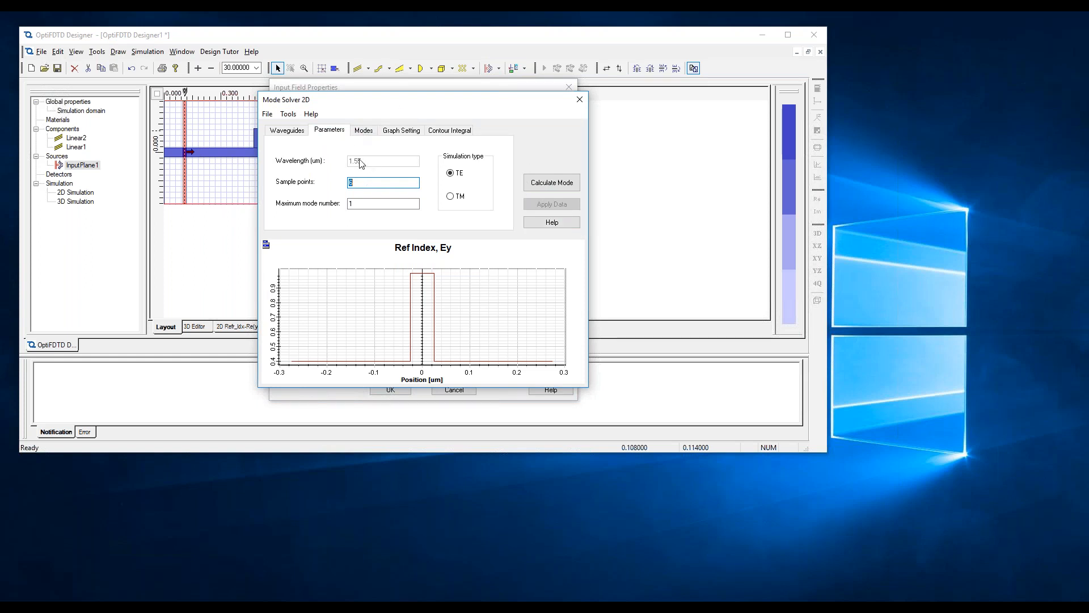
- Close the mode solver and set the input plane's wavelength to 0.65 µm
left_click(579, 99)
double_click(397, 124)
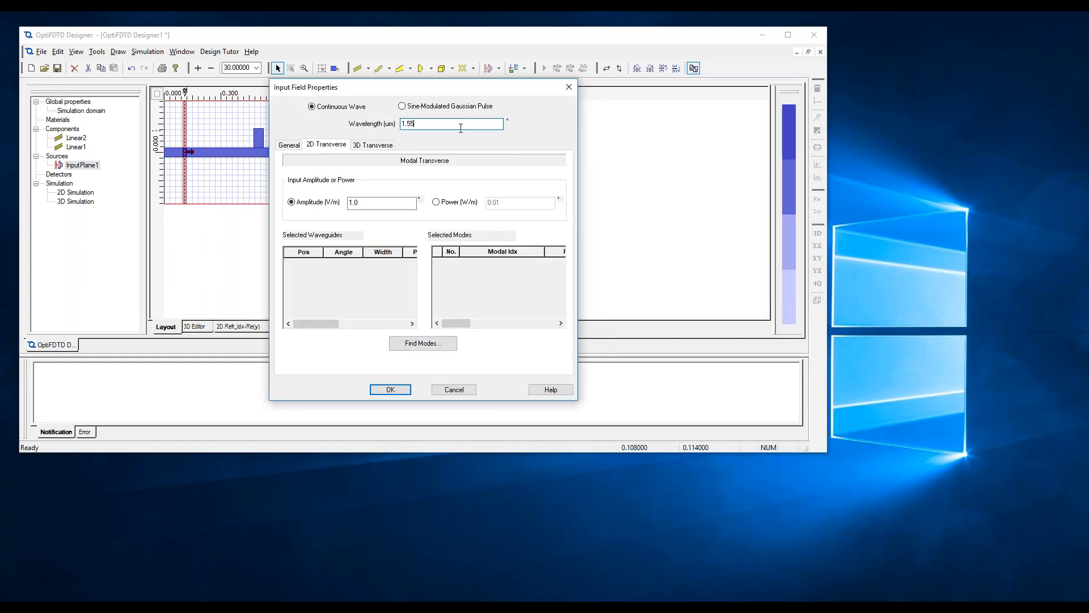
type("0.6")
- Configure the 2D mode solver for TM simulation with 111 sample points
left_click(422, 343)
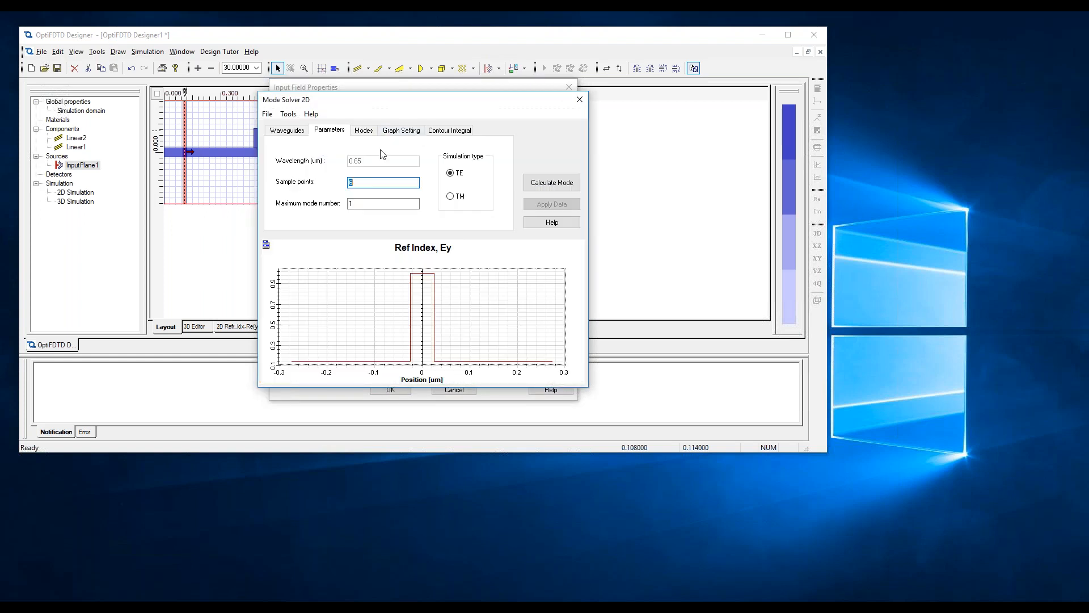
left_click(451, 198)
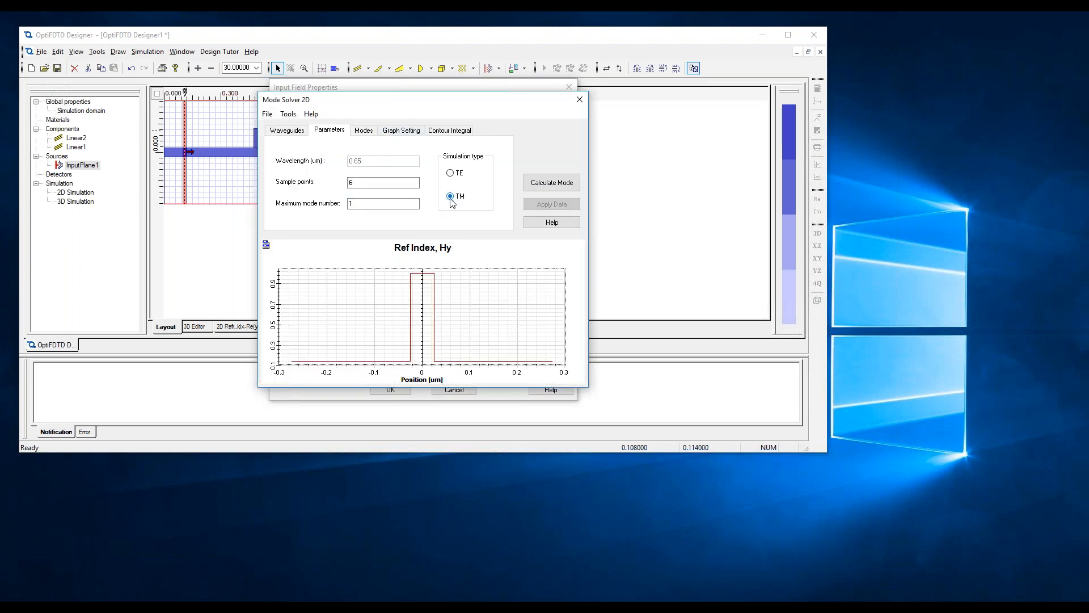
double_click(383, 182)
type("111")
- Replace the default contour integral path with left 0, right 2 and bottom -4, and set the tolerance to 1e-006
left_click(448, 131)
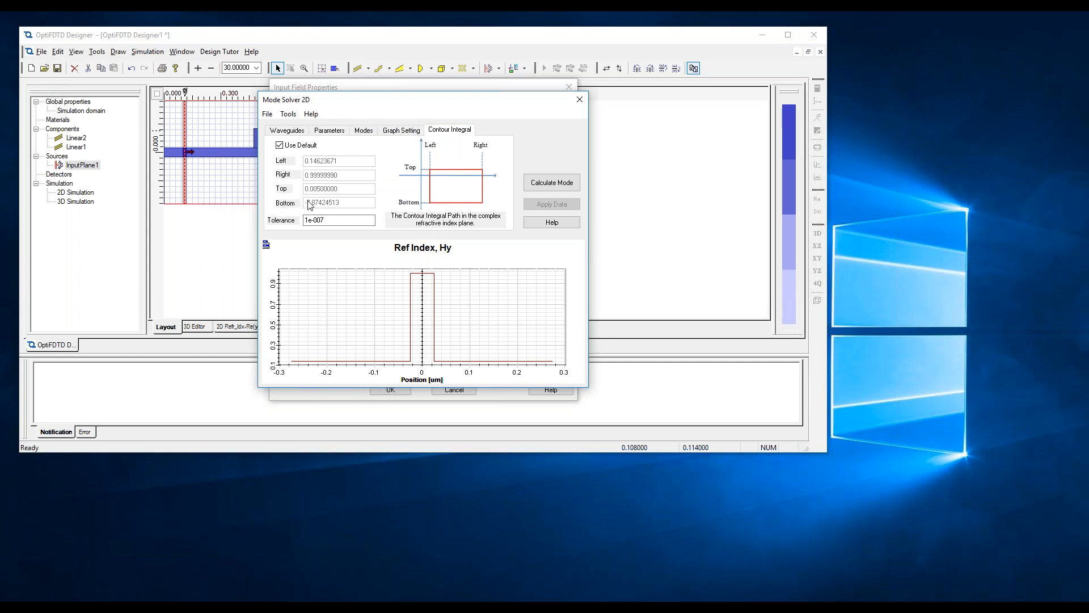
left_click(279, 146)
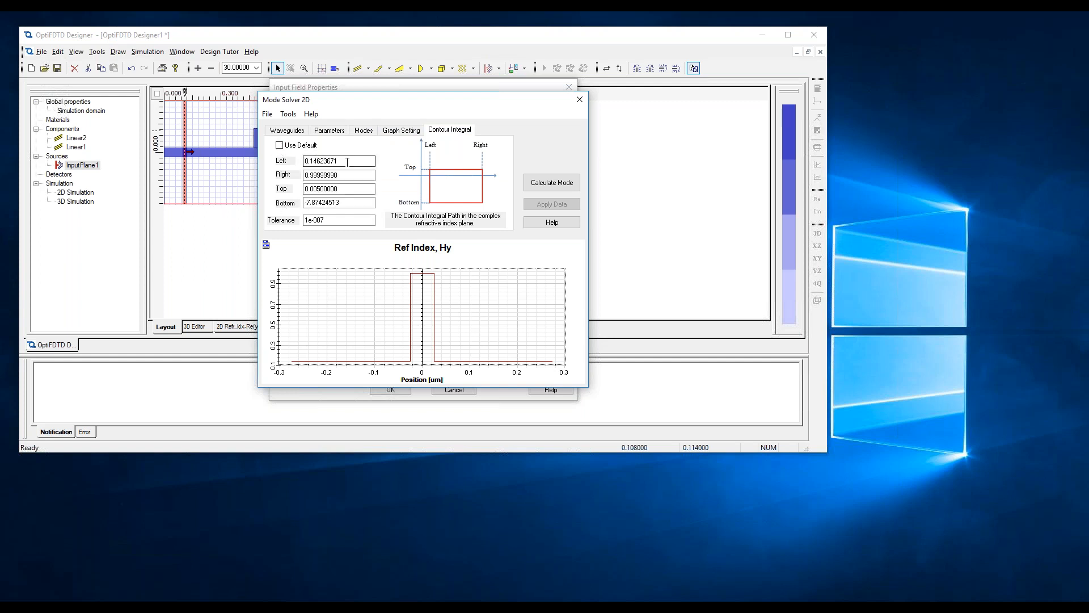
left_click_drag(341, 164, 280, 164)
type("0")
key("Tab")
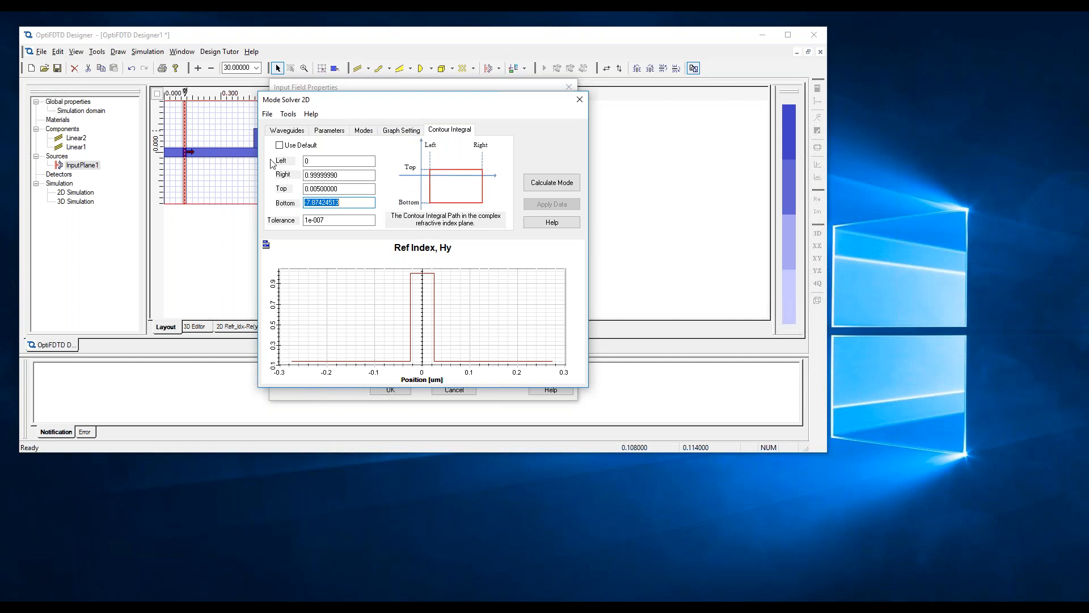
left_click_drag(343, 175, 288, 178)
type("2")
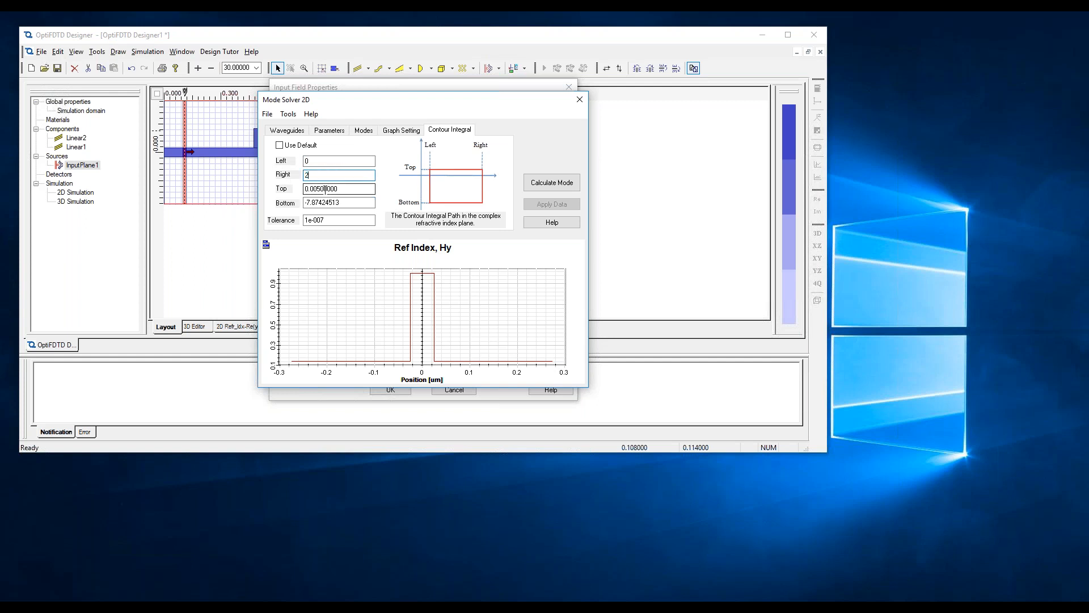
left_click_drag(353, 188, 304, 189)
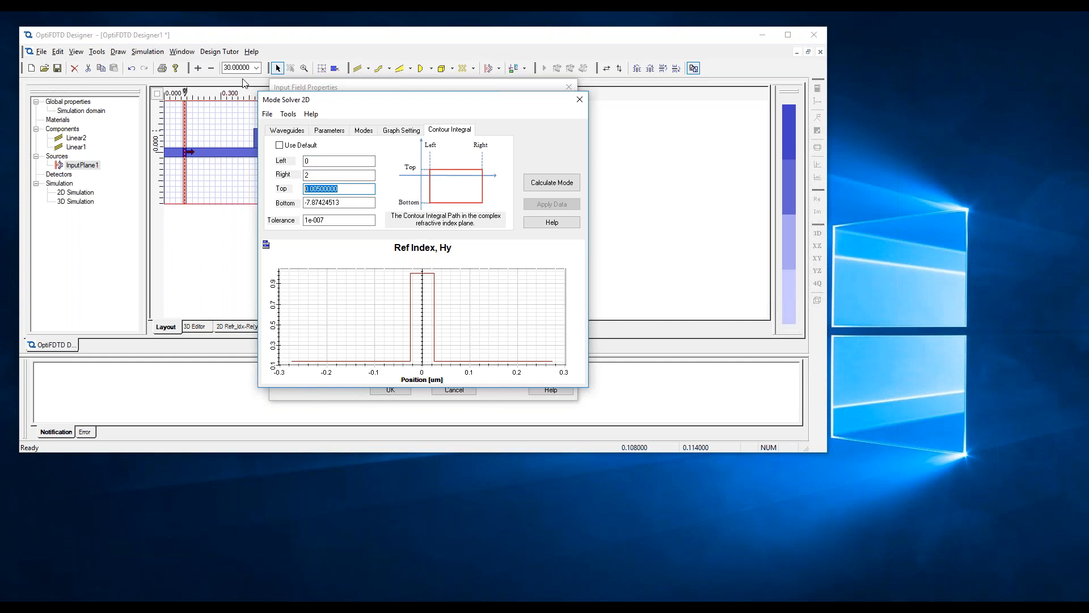
left_click(355, 203)
left_click_drag(355, 203, 304, 203)
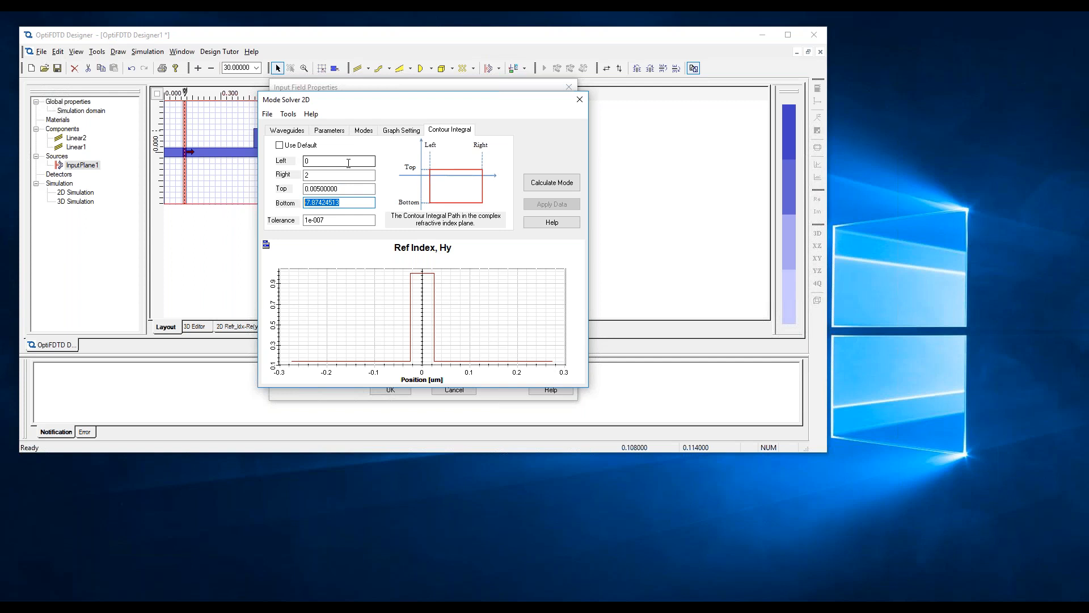
type("-4")
left_click(346, 220)
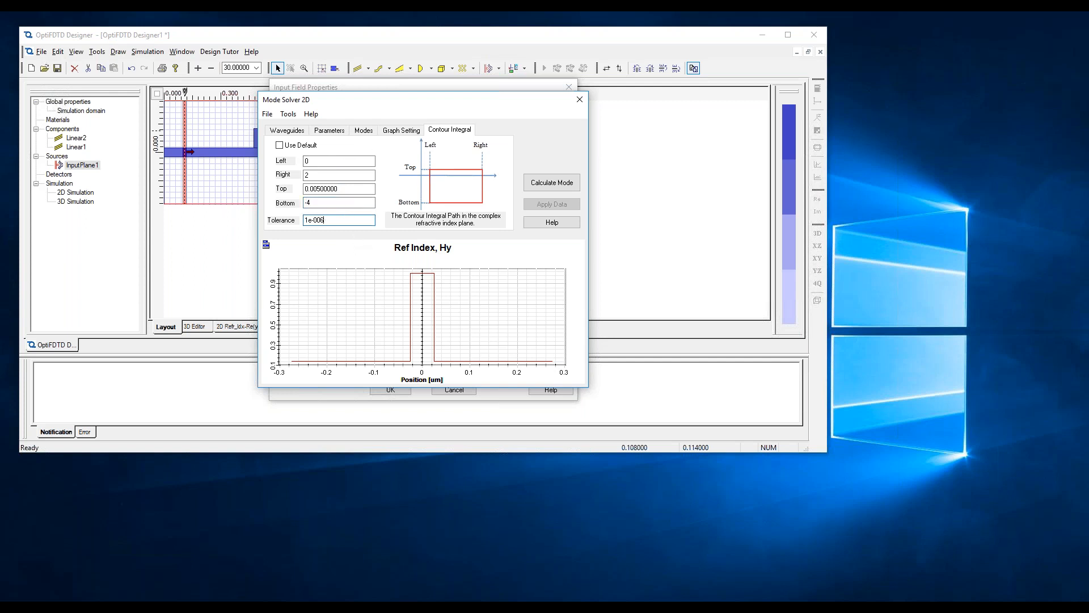
- Calculate the waveguide mode, select mode 0, apply it to the input plane and accept the input field properties
left_click(563, 188)
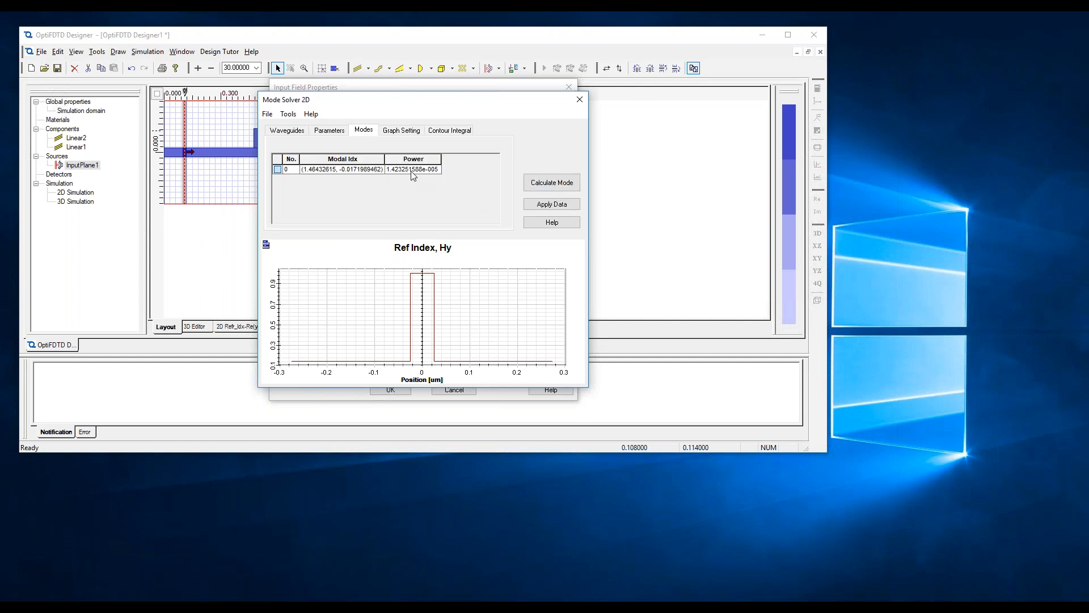
left_click(277, 169)
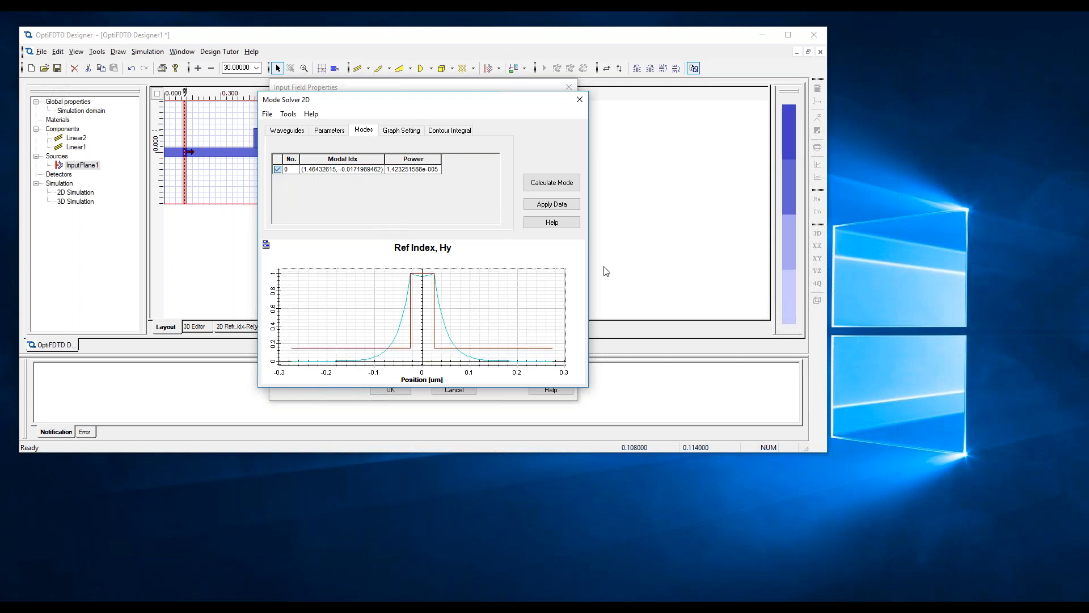
left_click(556, 205)
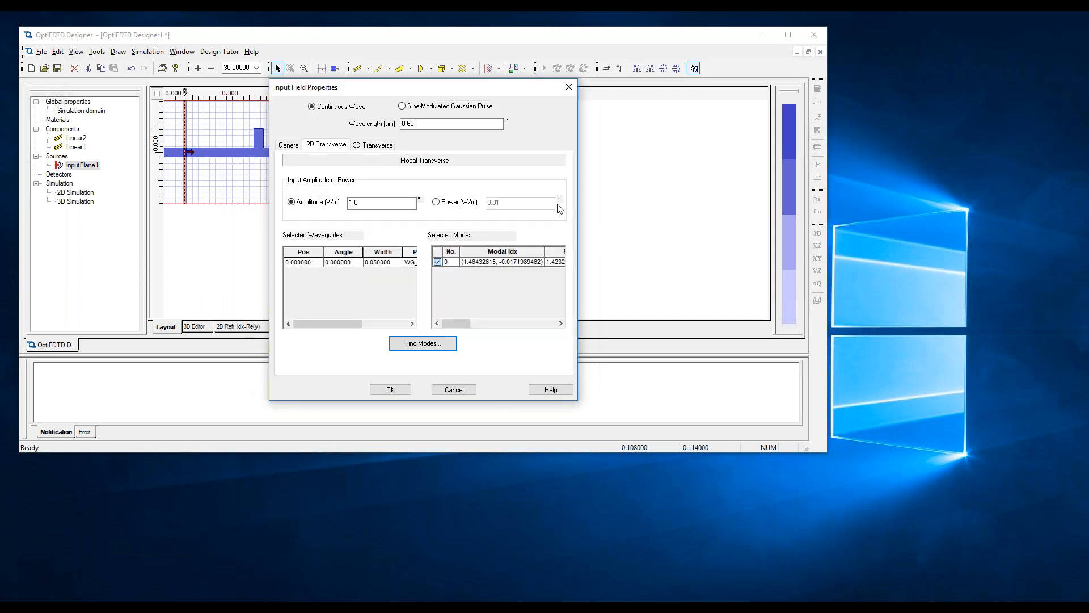
left_click(390, 389)
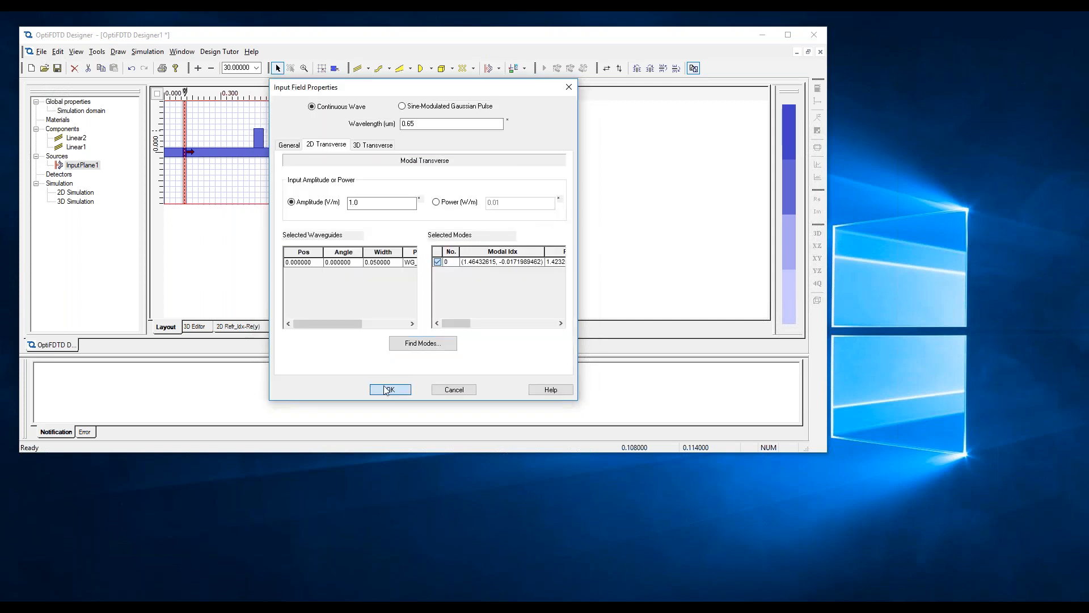
- Make the input field a sine-modulated Gaussian pulse with a non-default FWHM of 2.8e-15 s and accept the properties
left_click(403, 106)
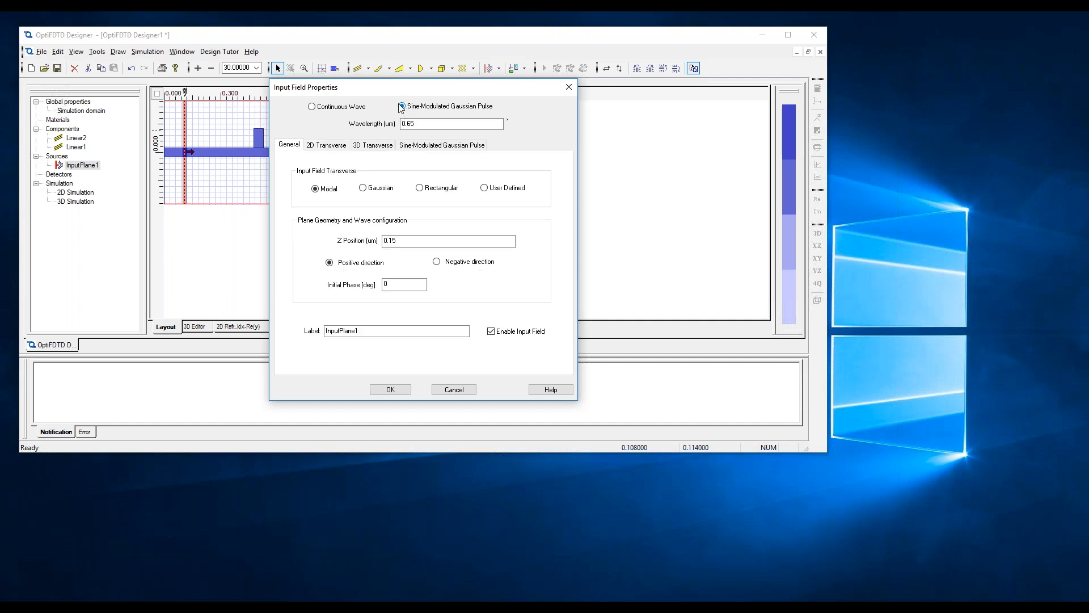
left_click(415, 146)
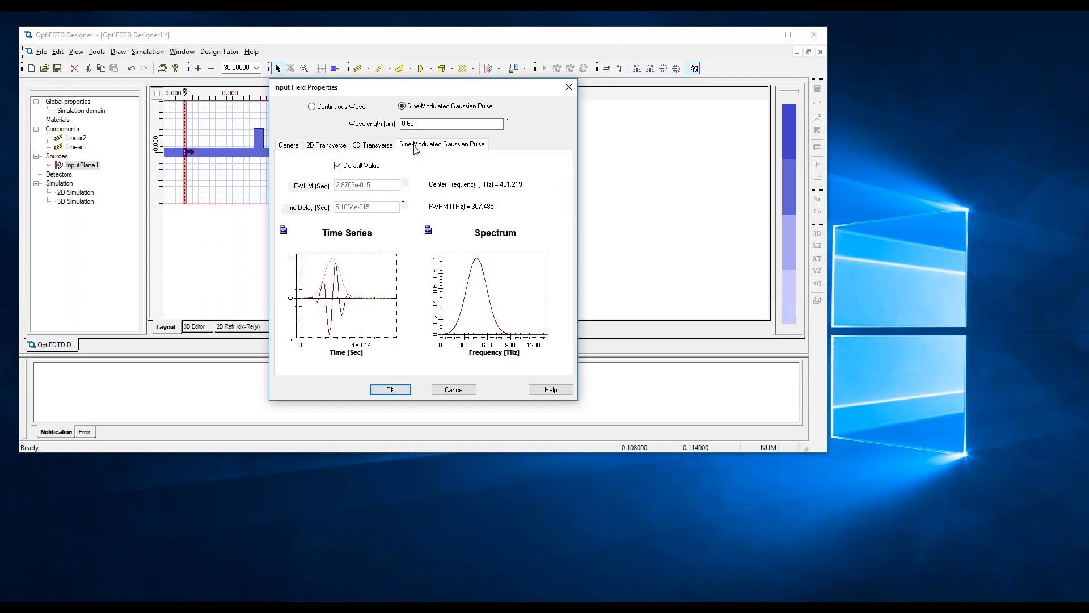
left_click(345, 165)
key("Tab")
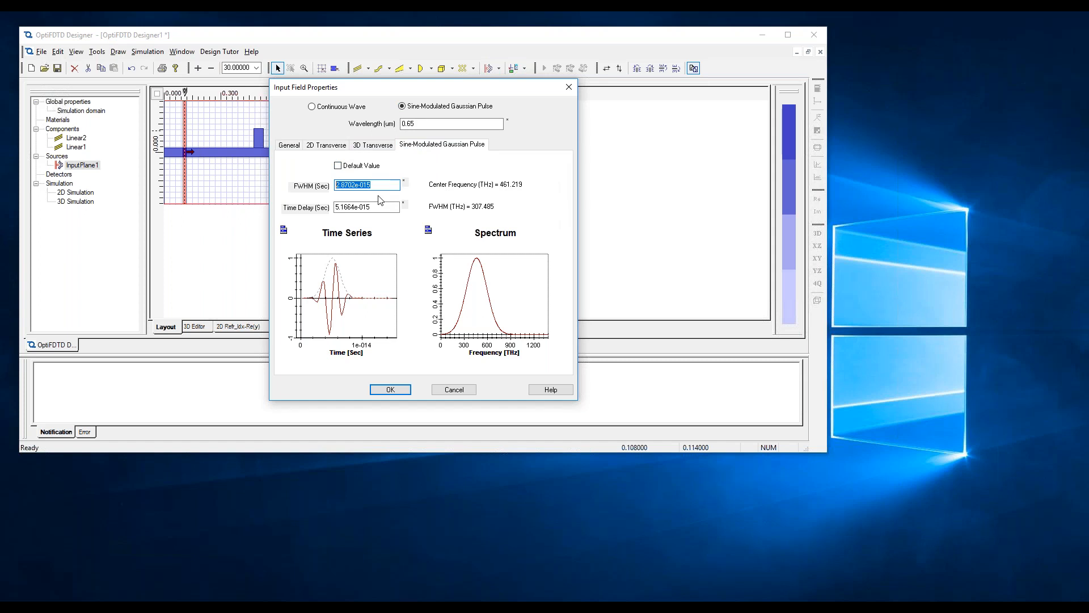
type("2")
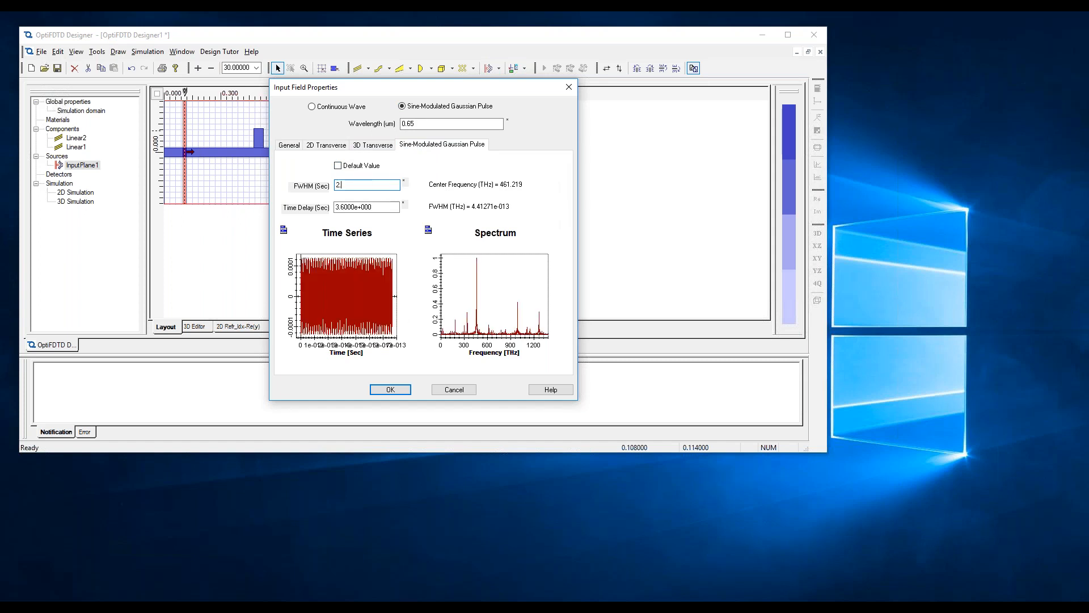
type(".8e-15")
key("Tab")
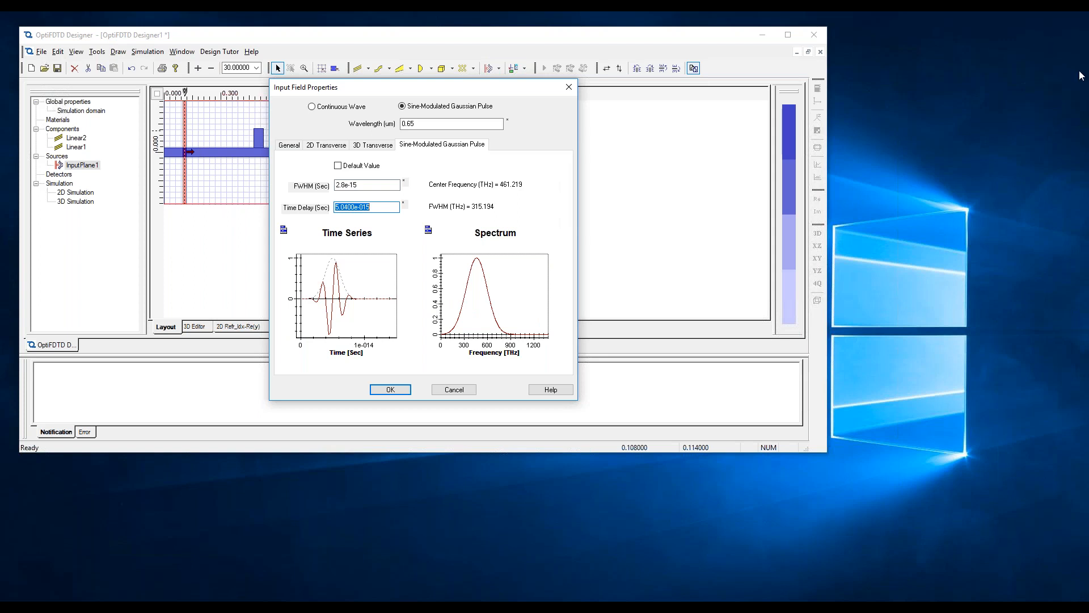
left_click(401, 391)
- Place a Z-direction observation line across the horizontal waveguide at a horizontal position of about 0.86 µm
left_click(523, 68)
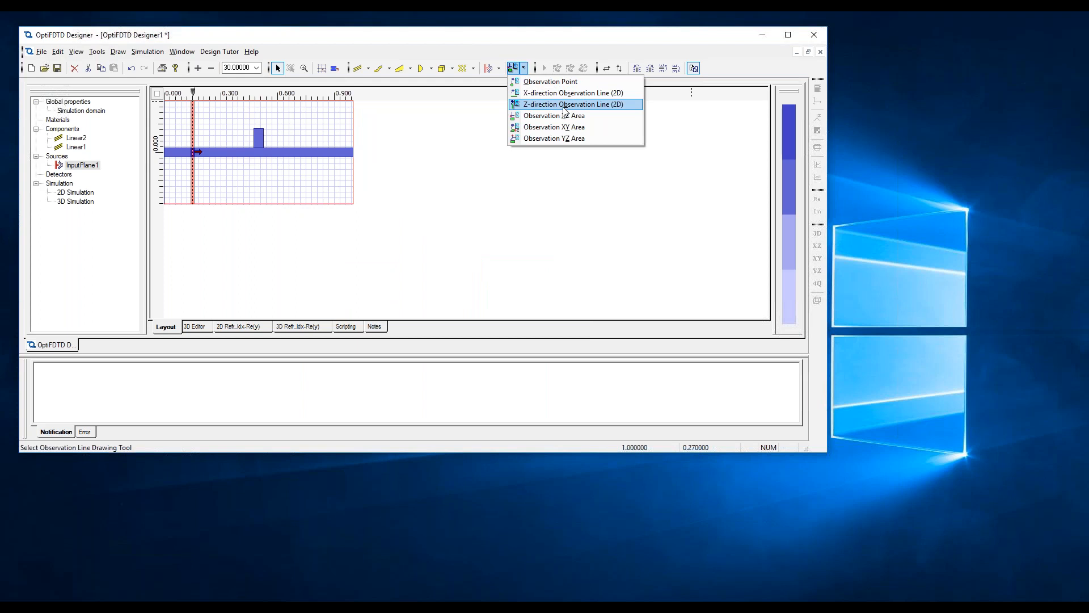
left_click(565, 106)
left_click(326, 156)
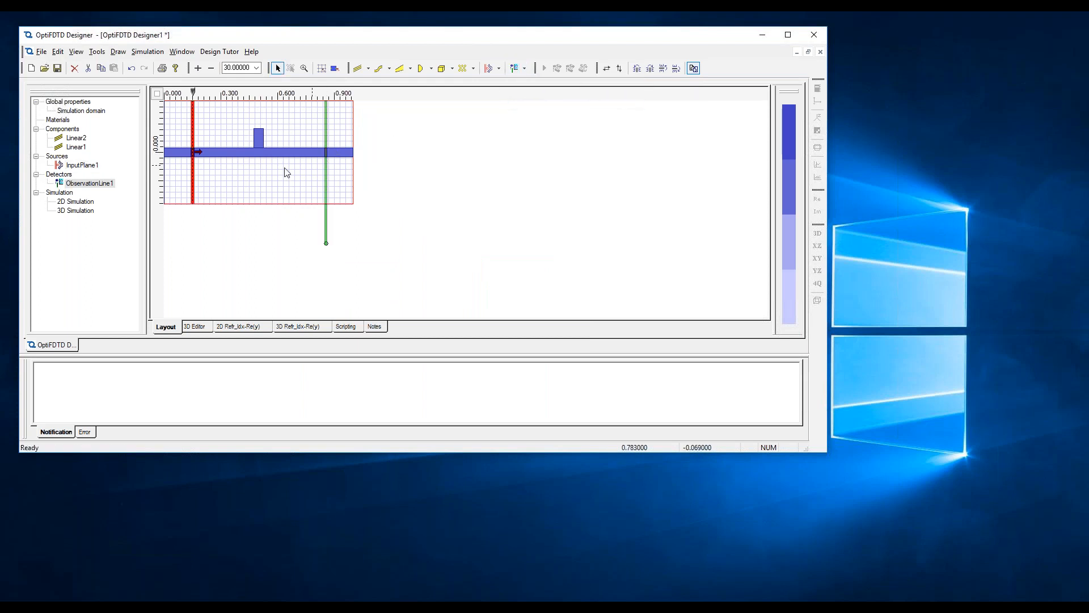
- Set the observation line's horizontal centre expression to 0.9, both centre offsets to 0 and its X length to 0.6
double_click(90, 183)
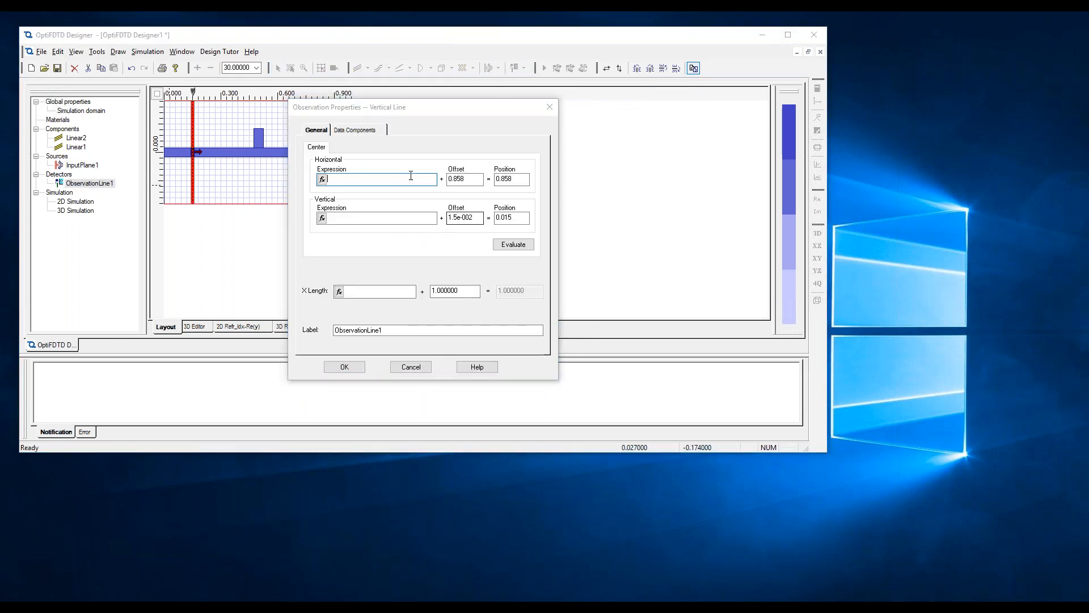
type("0.9")
key("Tab")
type("0")
key("Tab")
key("Tab")
key("Tab")
type("0")
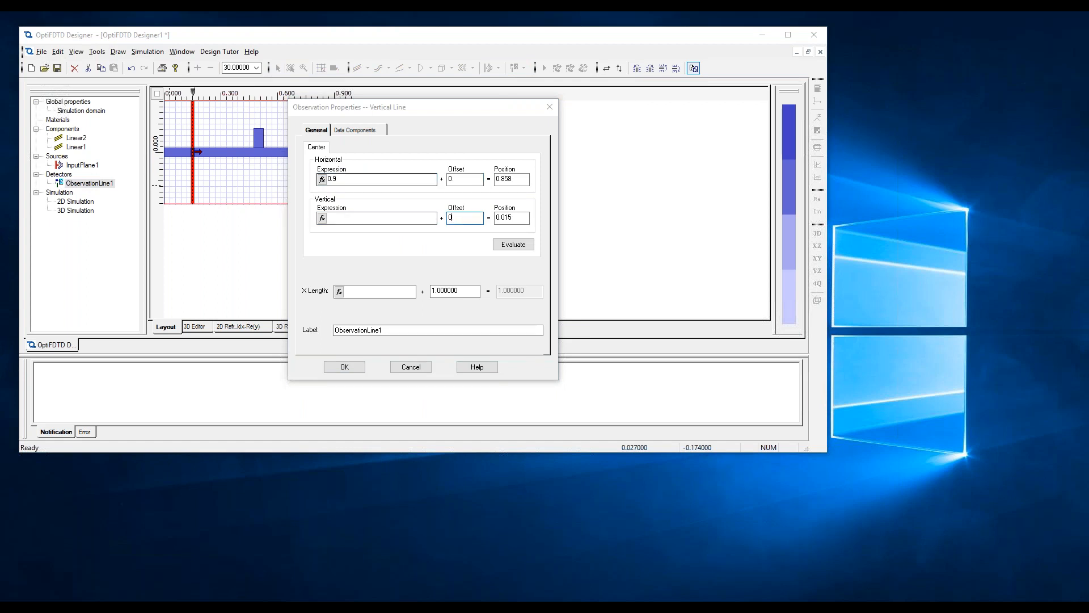
left_click_drag(466, 291, 427, 296)
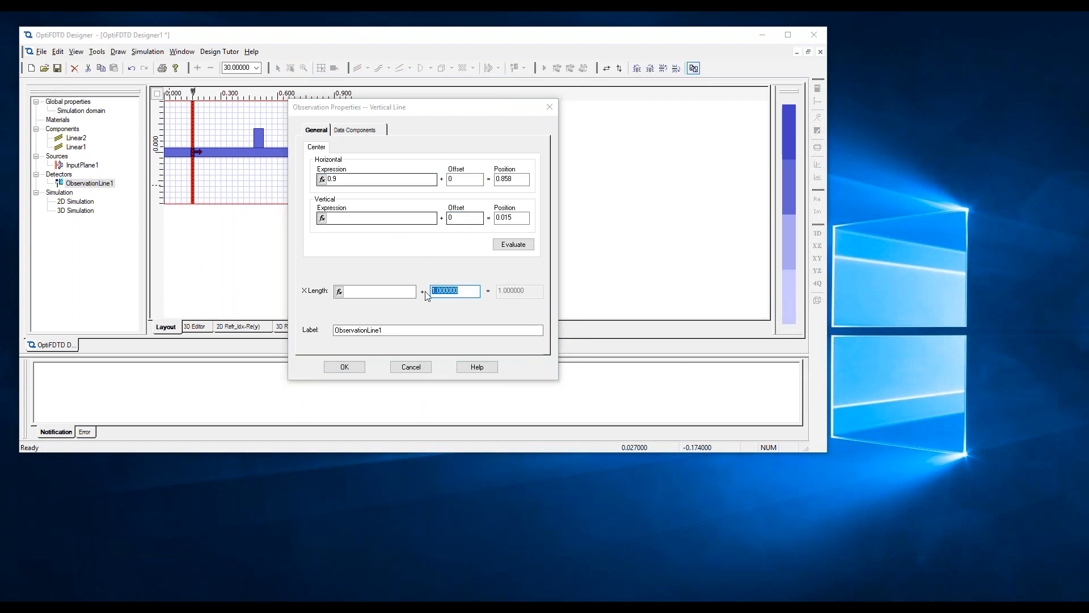
type("0.6")
left_click(345, 366)
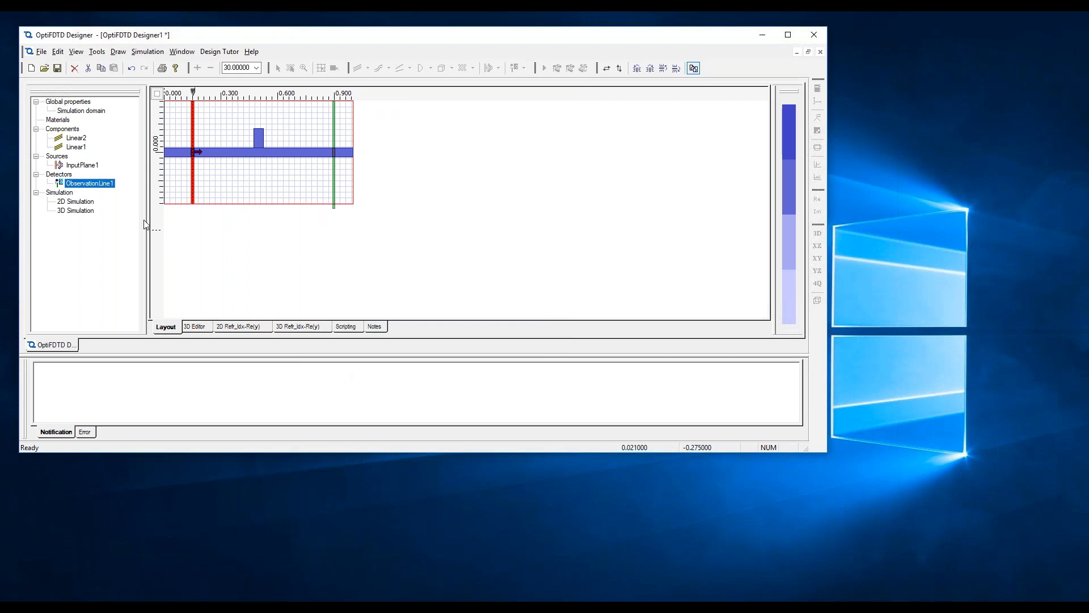
- Change the observation line's X length to 0.55
double_click(103, 184)
left_click(467, 290)
left_click_drag(467, 290, 430, 290)
type("0.55")
left_click(352, 367)
left_click(539, 136)
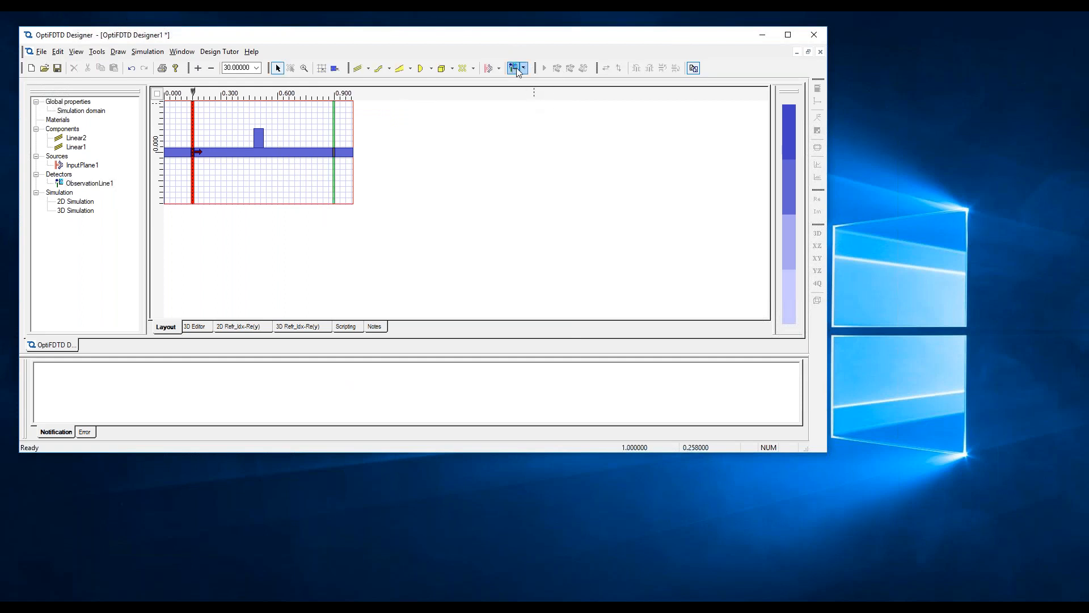
- Place an observation point in the horizontal waveguide beside the observation line, at a horizontal position of about 0.89 µm
left_click(518, 68)
left_click(545, 80)
left_click(332, 151)
- Set the observation point's centre expressions to 0.9 horizontal and 0 vertical, with both offsets at 0
left_click(95, 183)
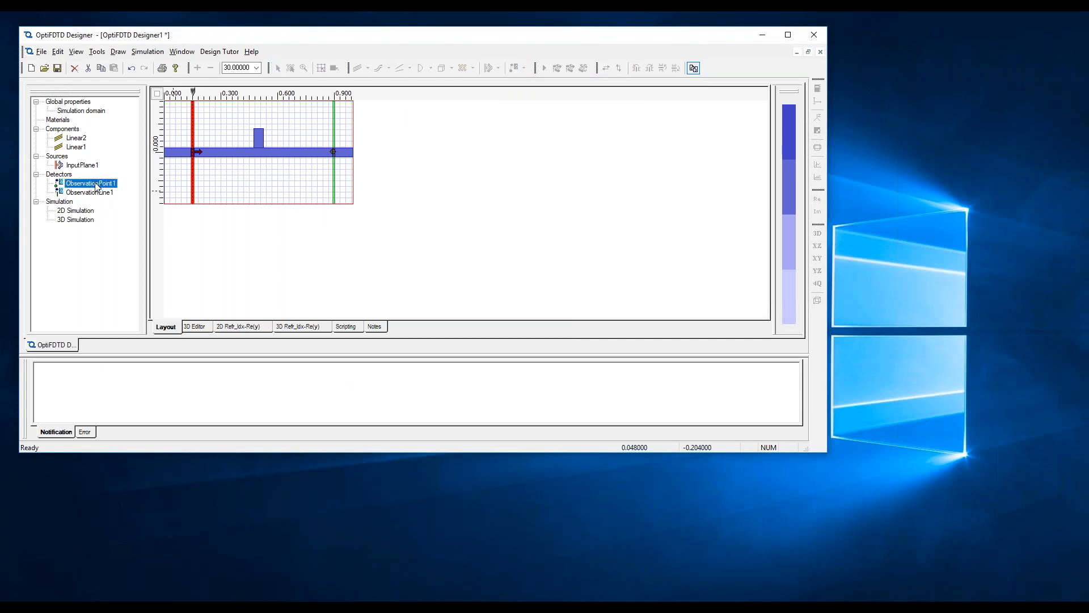
double_click(95, 183)
type("0.9")
key("Tab")
type("0")
key("Tab")
key("Tab")
type("0")
key("Tab")
type("0")
key("Tab")
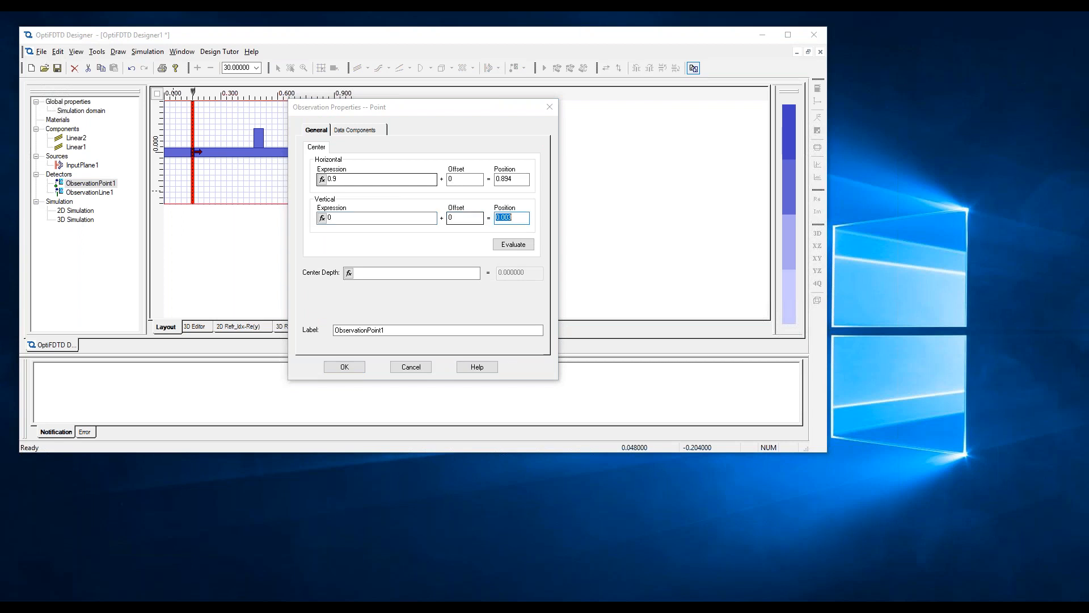
left_click(344, 367)
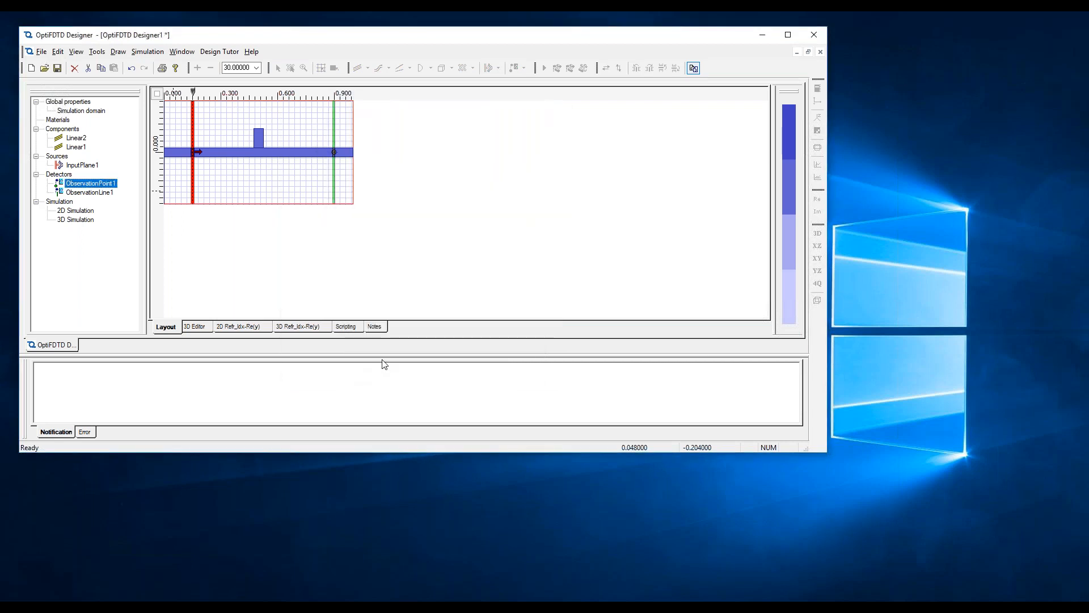
- In the 2D simulation parameters, turn off automatic meshing for X and Z and set both mesh deltas to 0.005 µm
double_click(80, 212)
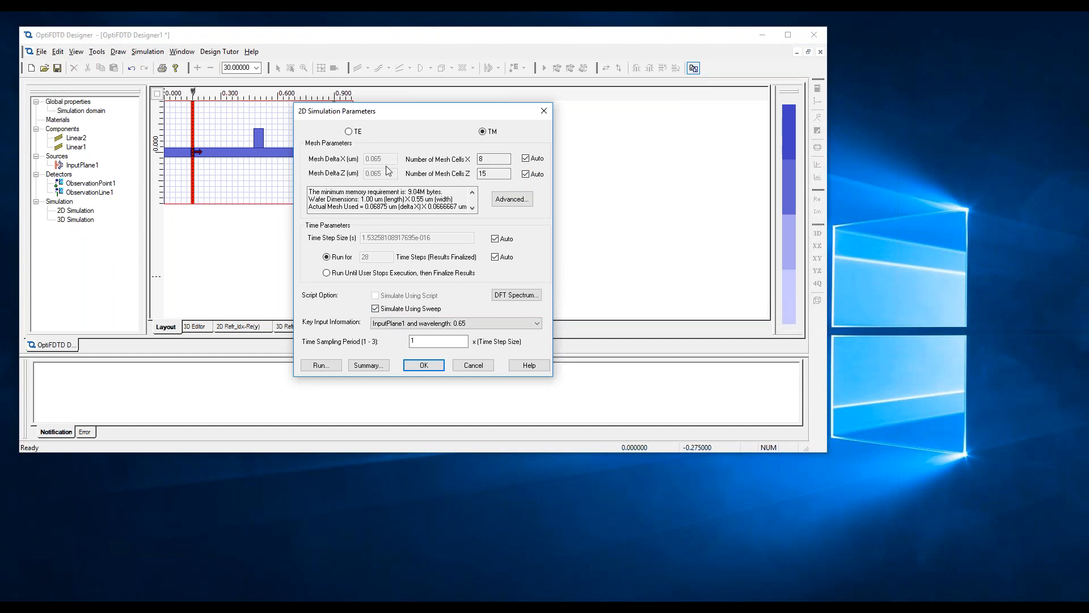
left_click(525, 158)
left_click(525, 173)
left_click(387, 158)
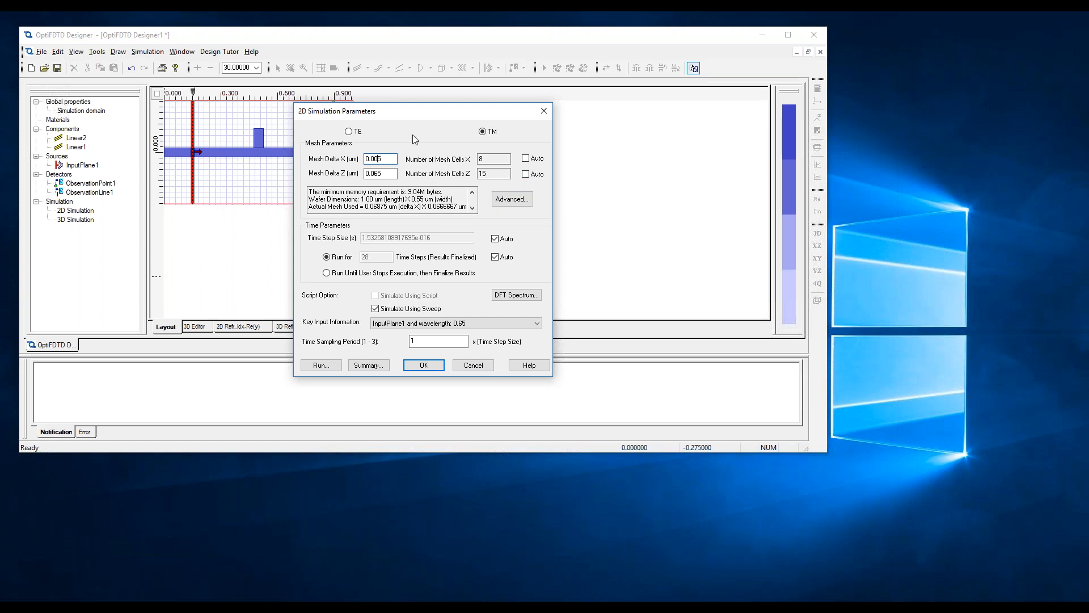
left_click(377, 173)
key("BackSpace")
key("BackSpace")
type("0")
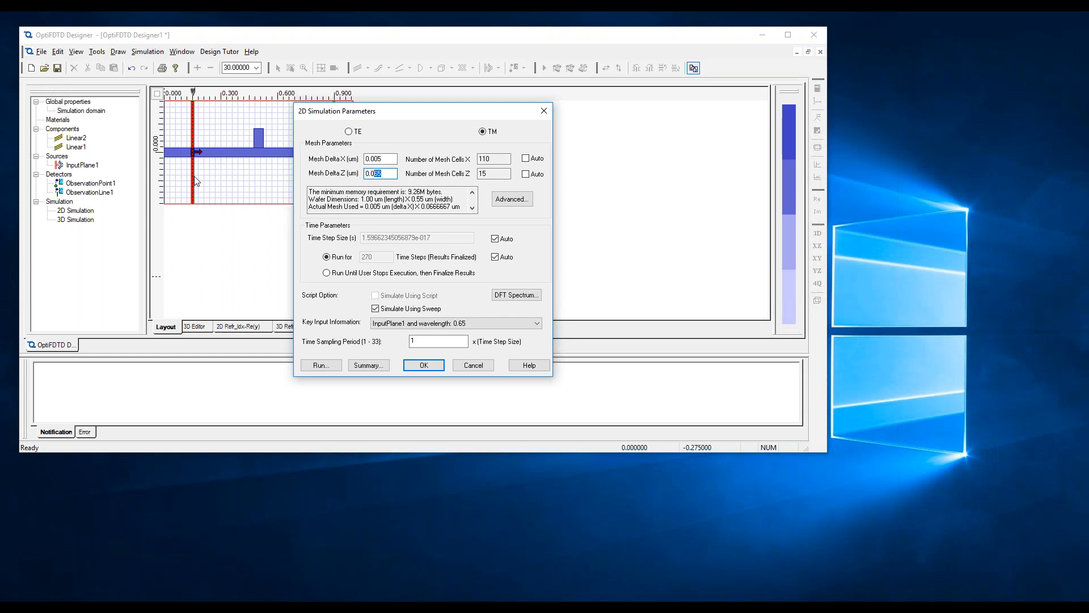
type("5")
key("Tab")
- Turn off both automatic time settings, set the time step size to 1e-017 s and enter a custom number of time steps
left_click(492, 238)
left_click_drag(365, 237, 414, 237)
key("BackSpace")
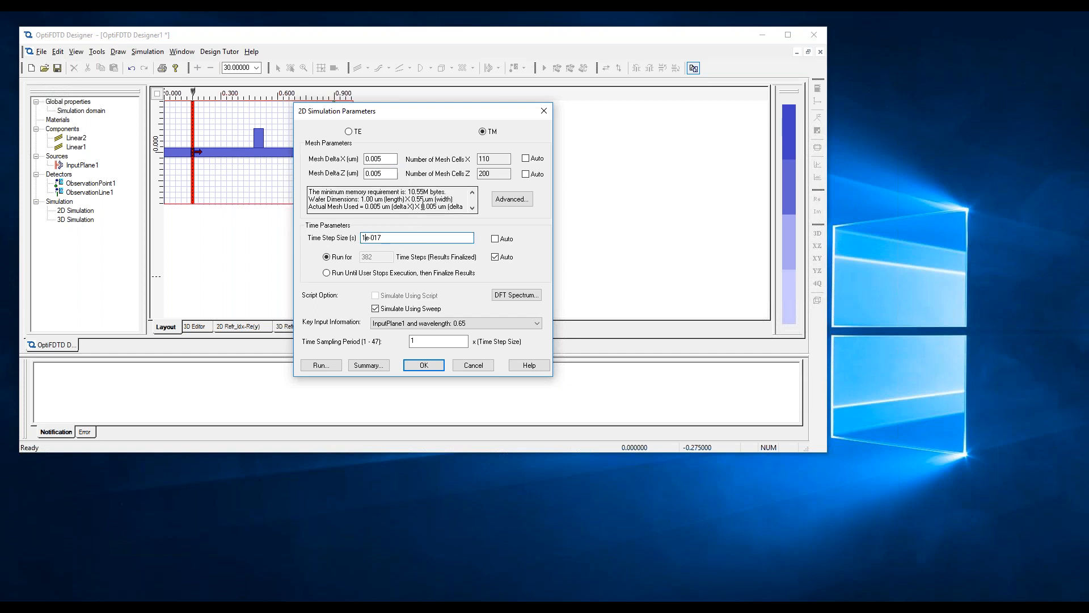
left_click(495, 257)
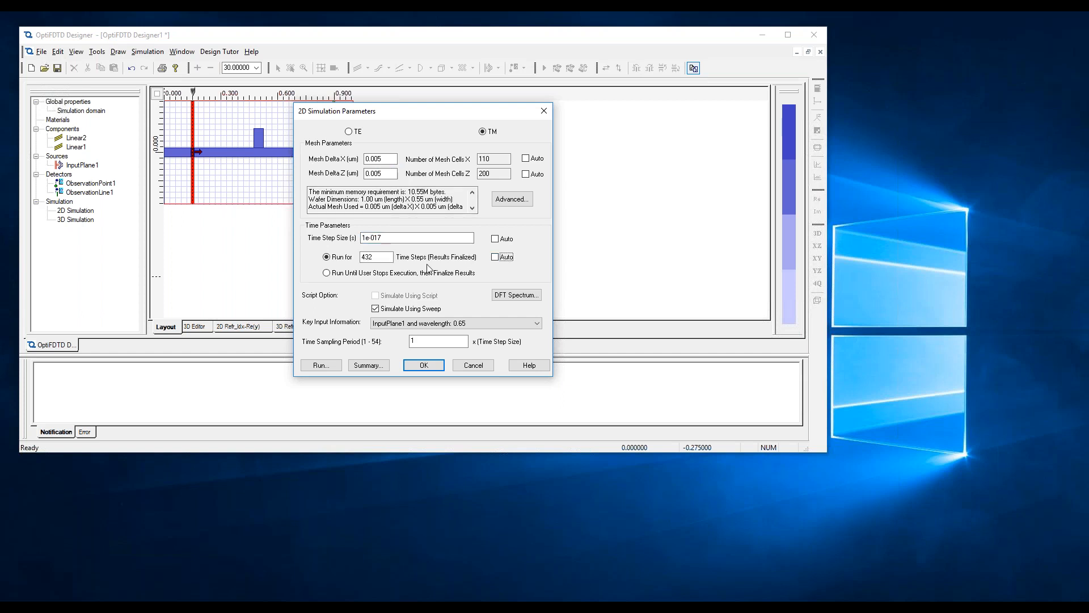
left_click(382, 257)
left_click_drag(375, 257, 358, 256)
type("9")
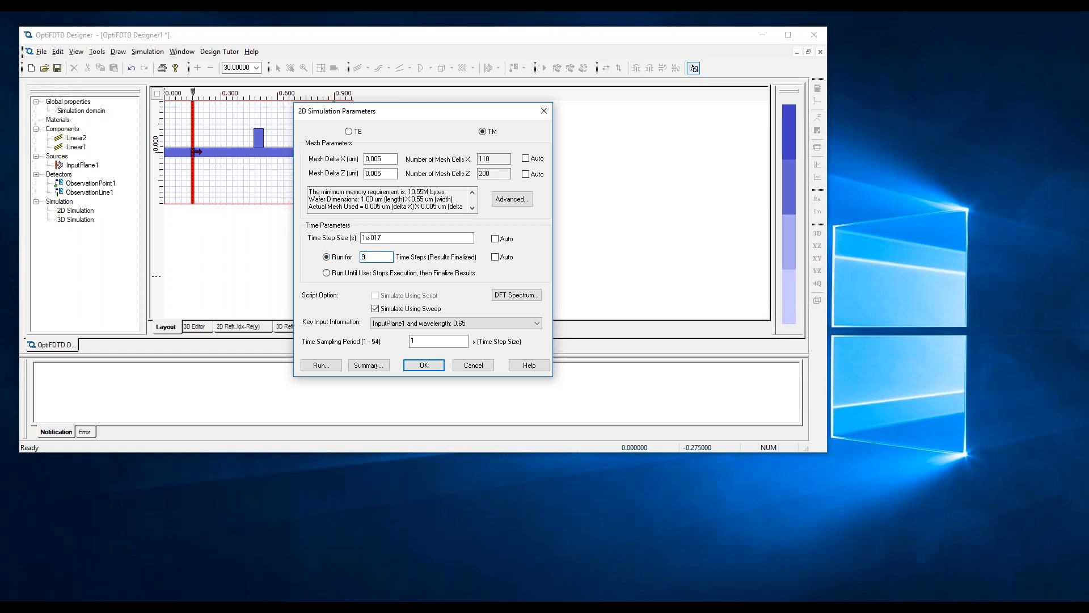
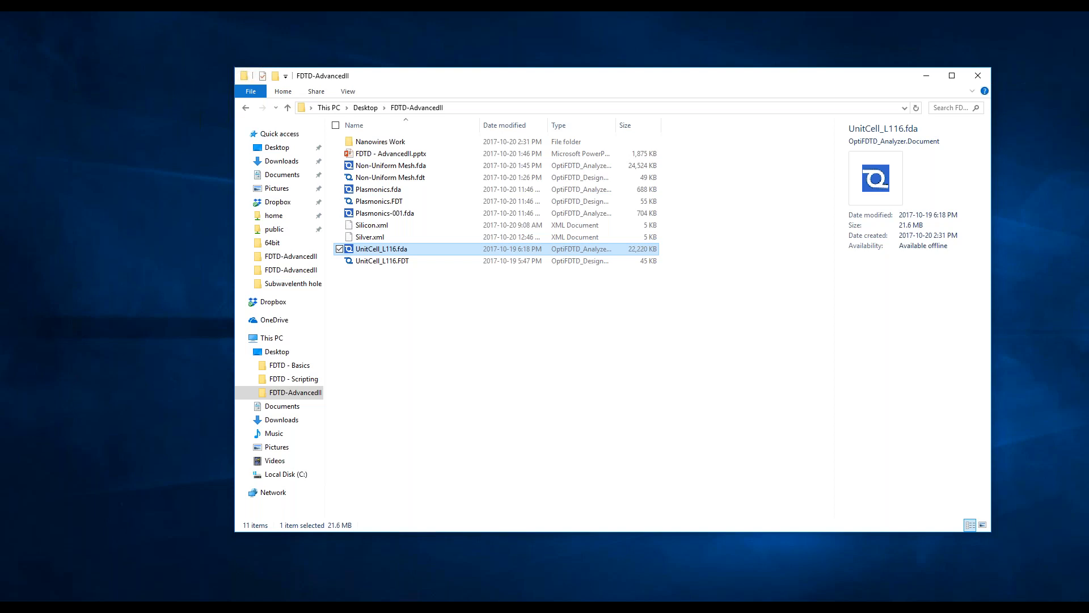
- Launch OptiFDTD Designer with a blank design and open its materials in Profile Designer
key("super")
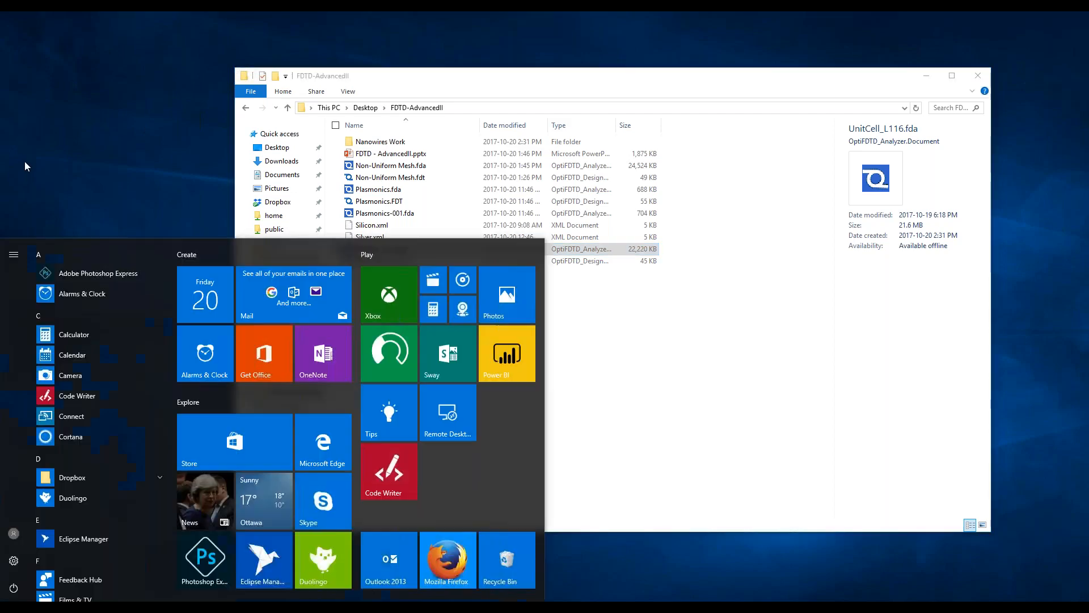
type("desi")
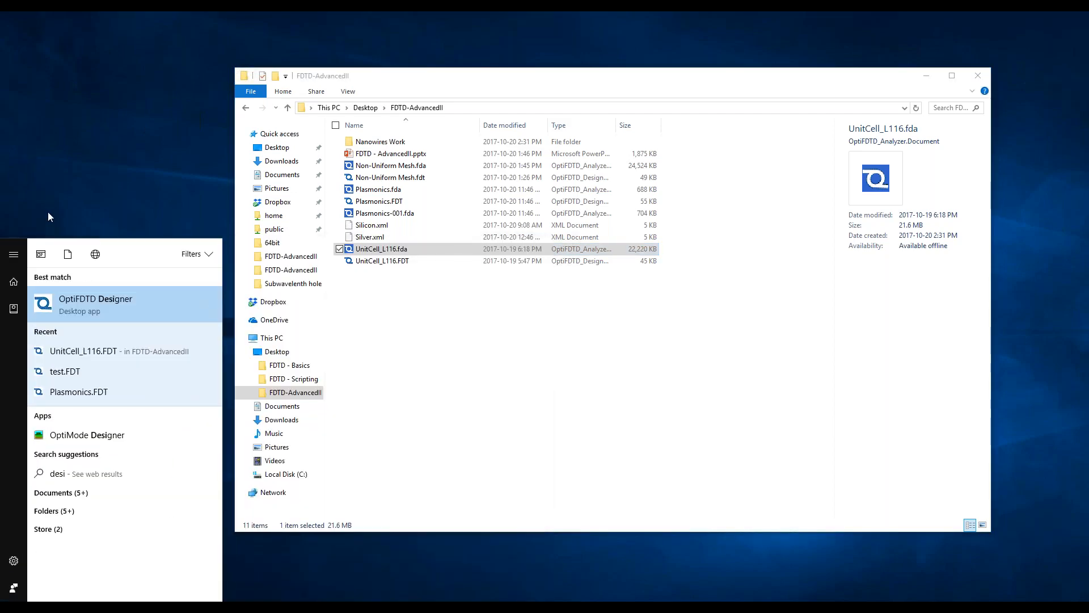
left_click(99, 307)
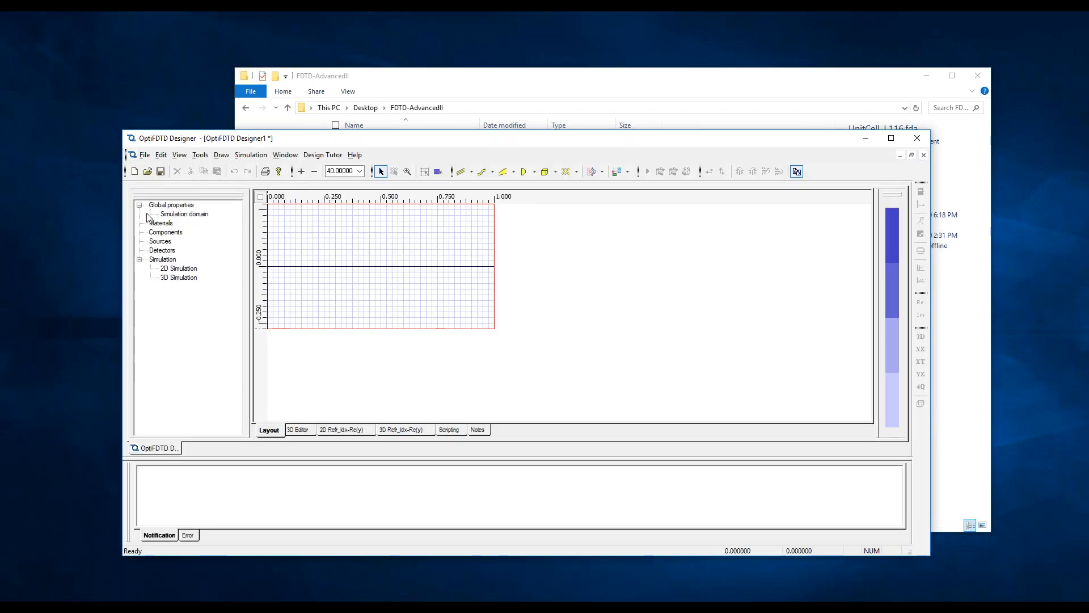
left_click(165, 225)
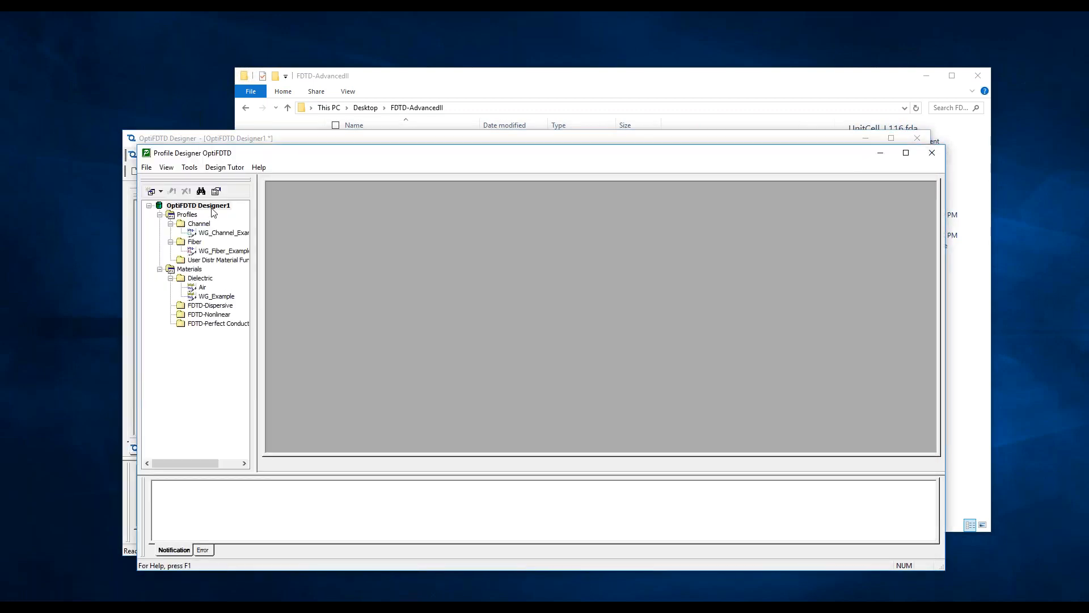
- Browse the importable material definitions in the Sellmeier and Crystals folders of OptiMaterialLibrary, importing nothing
right_click(213, 209)
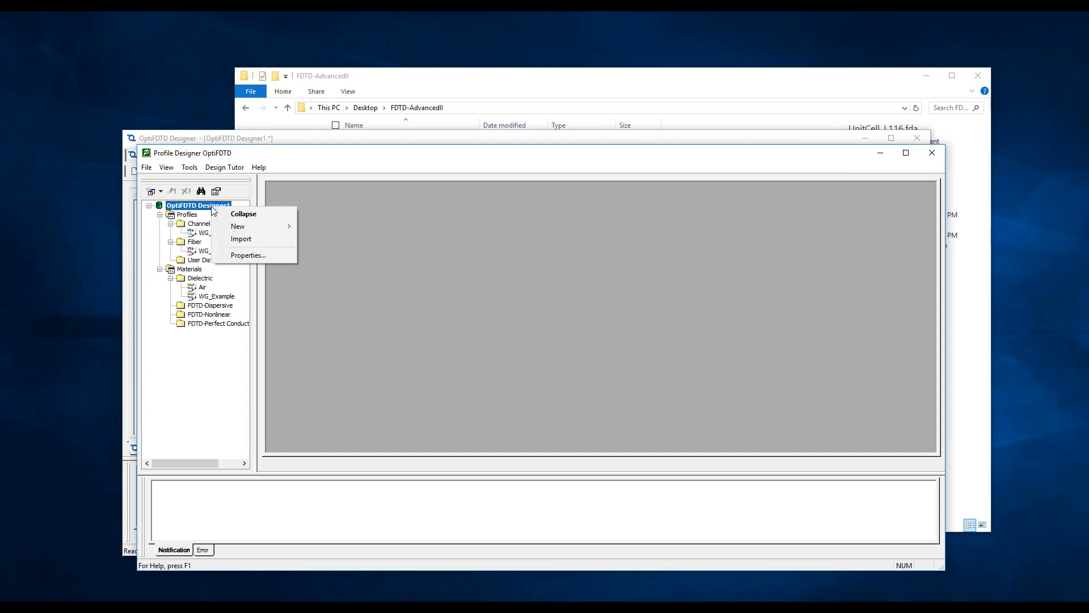
left_click(241, 238)
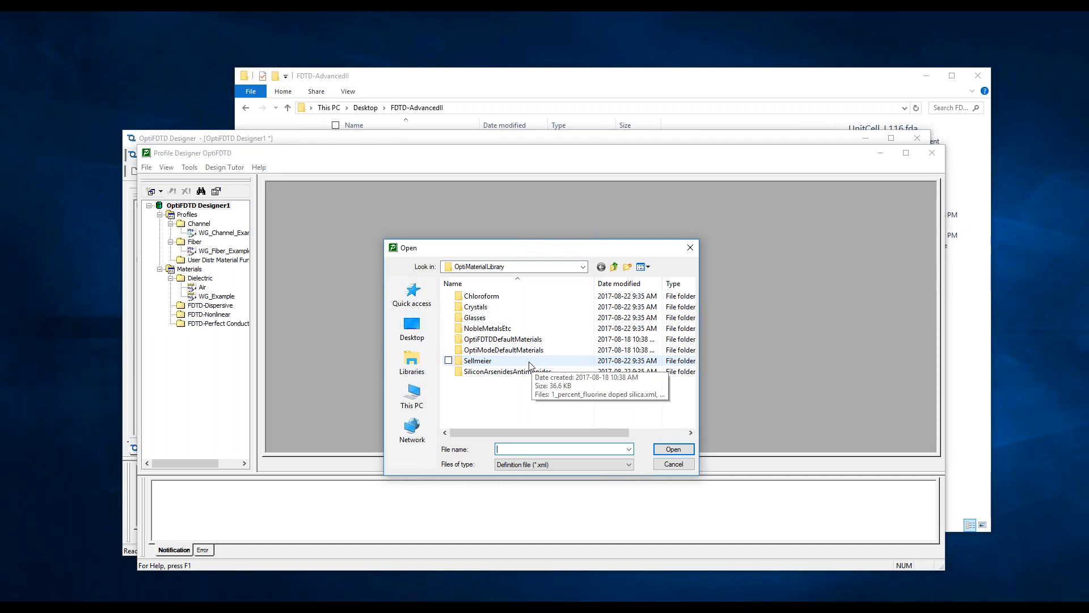
double_click(497, 364)
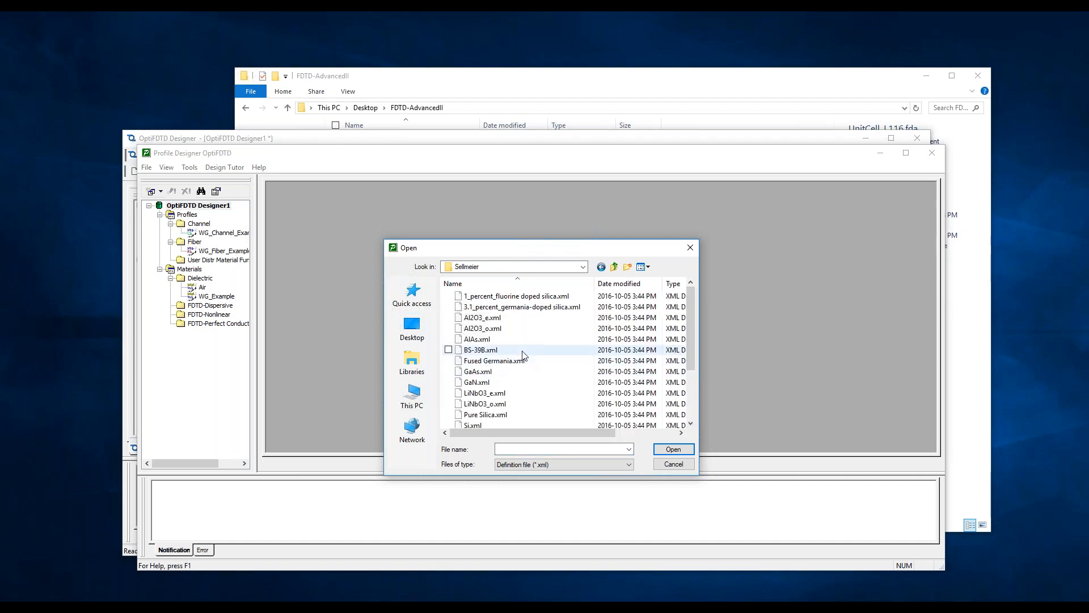
scroll(522, 353, "down", 3)
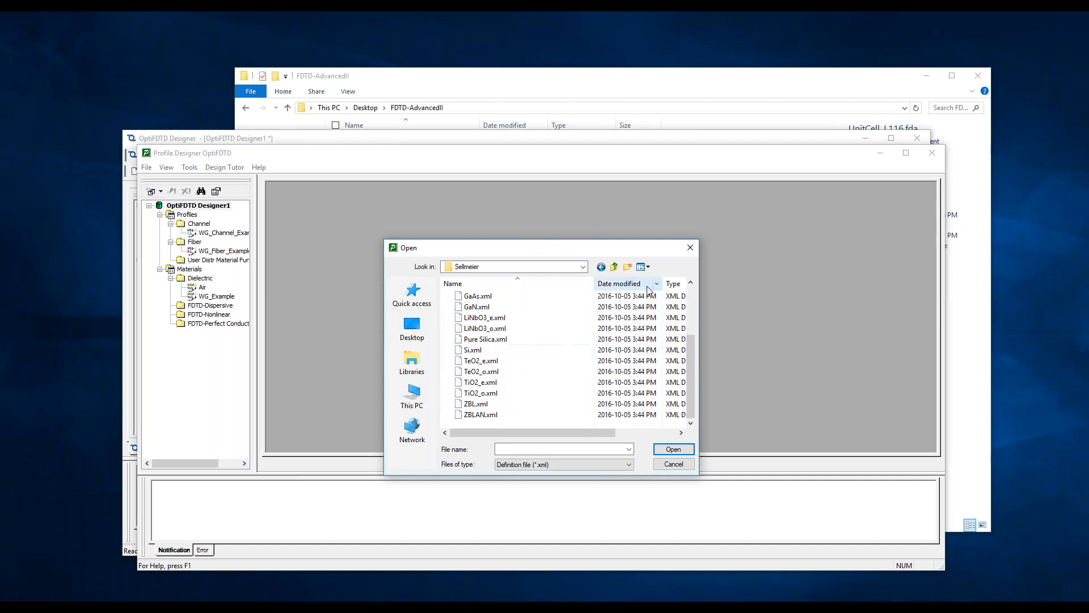
left_click(615, 267)
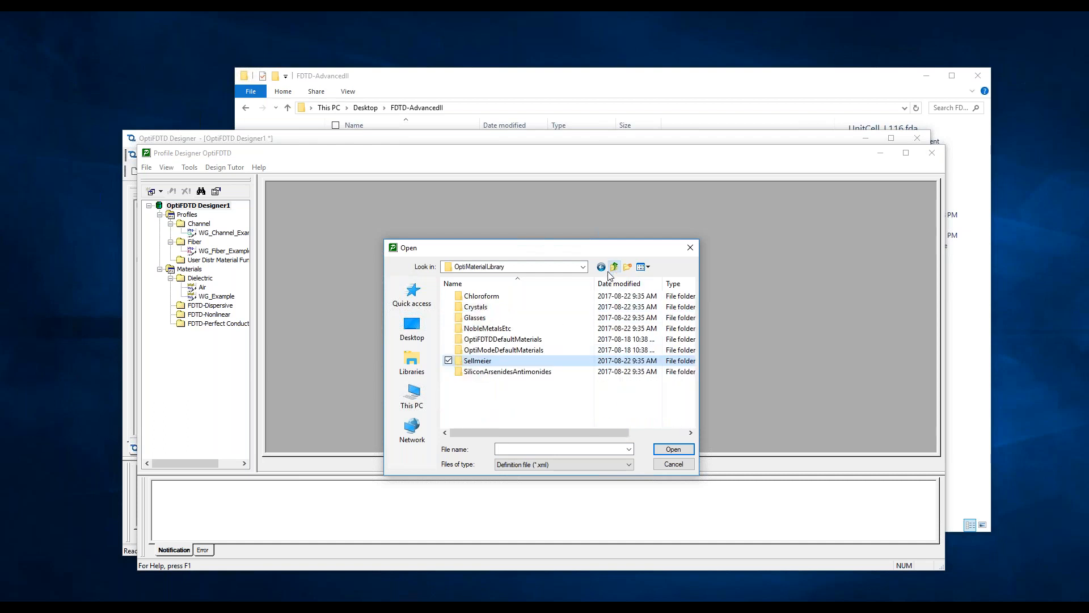
left_click(489, 310)
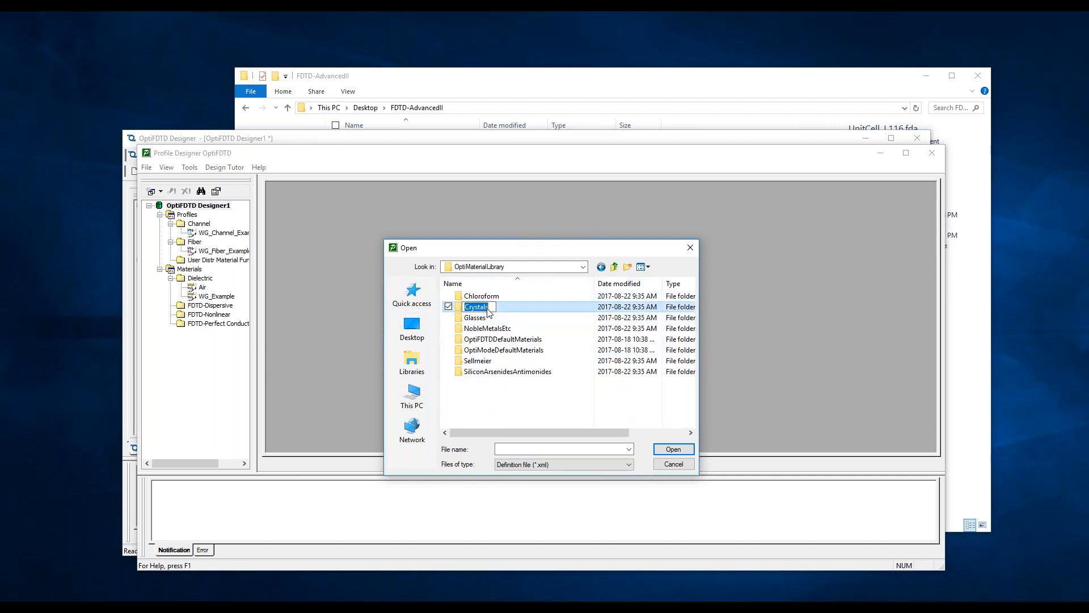
double_click(507, 310)
scroll(490, 338, "down", 5)
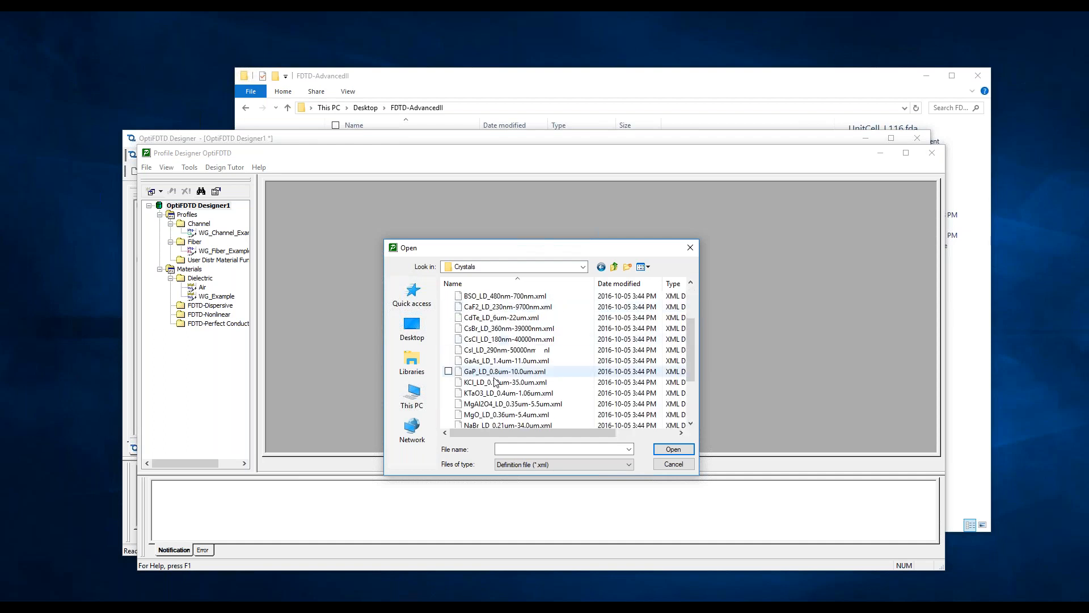
left_click(614, 266)
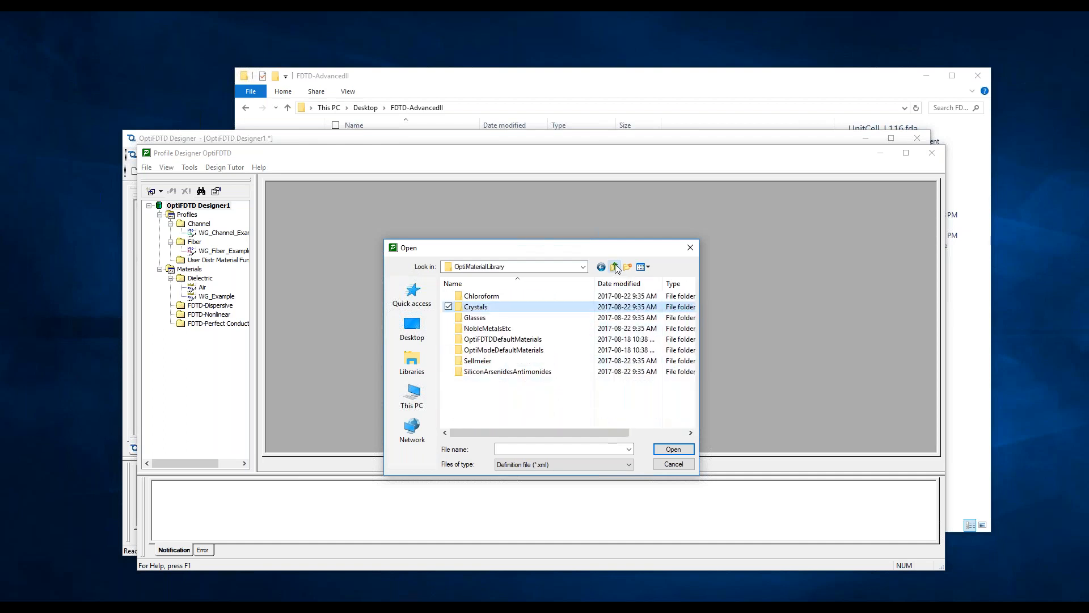
left_click(691, 248)
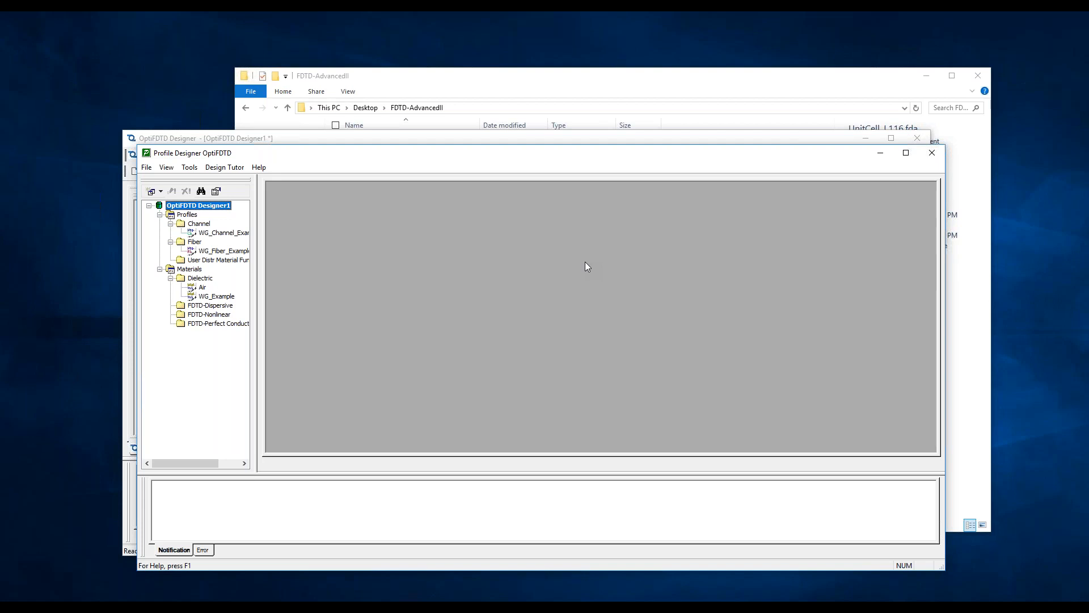
- Create an FDTD dispersive material to examine its Lorentz-Drude resonance parameters, discard it without saving and close Profile Designer
right_click(199, 270)
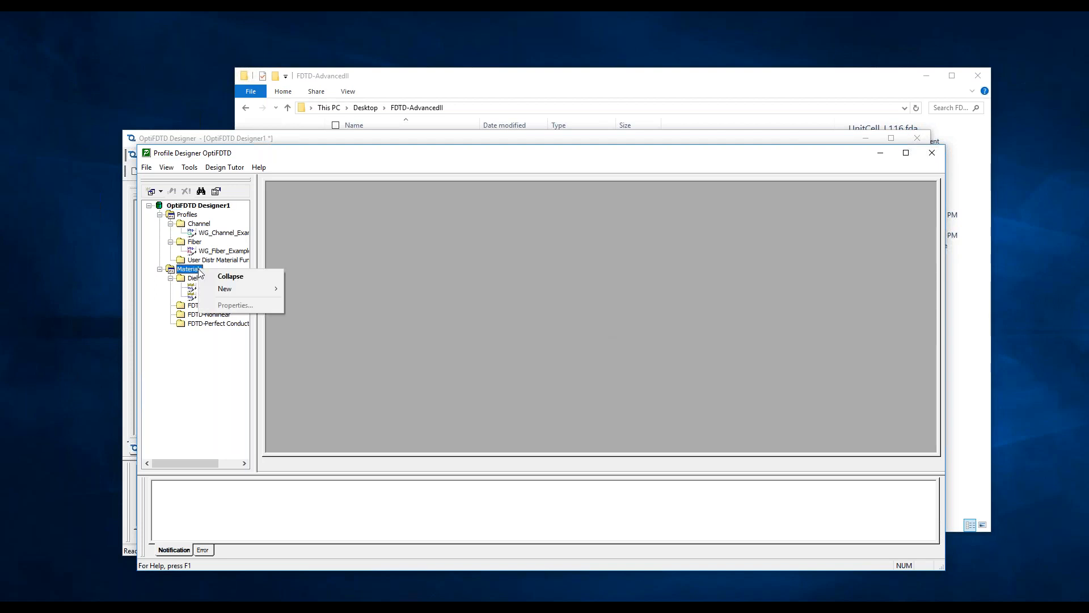
mouse_move(271, 293)
left_click(322, 289)
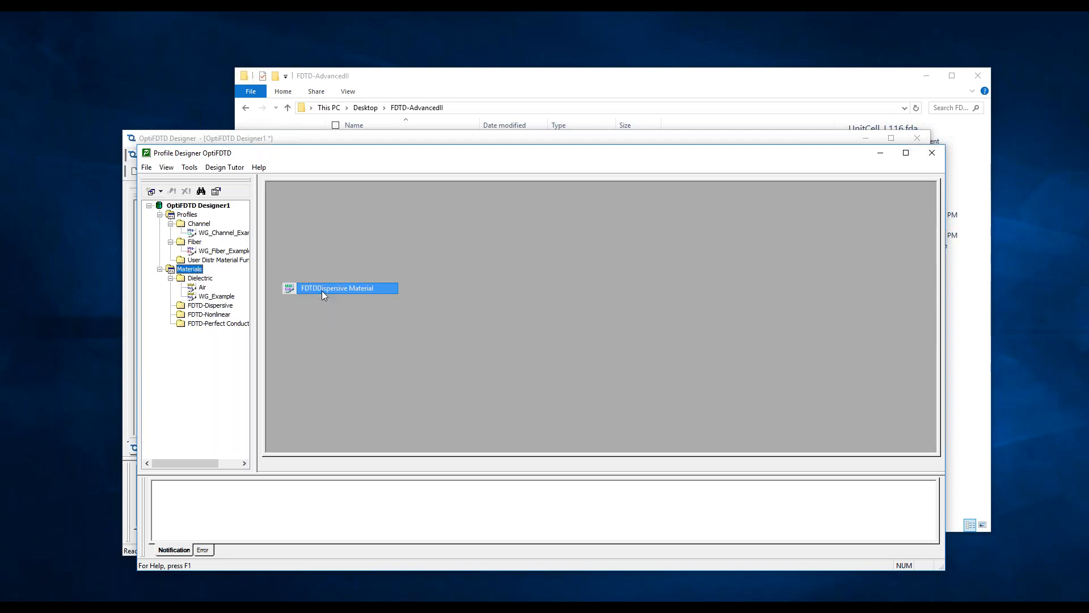
left_click(412, 251)
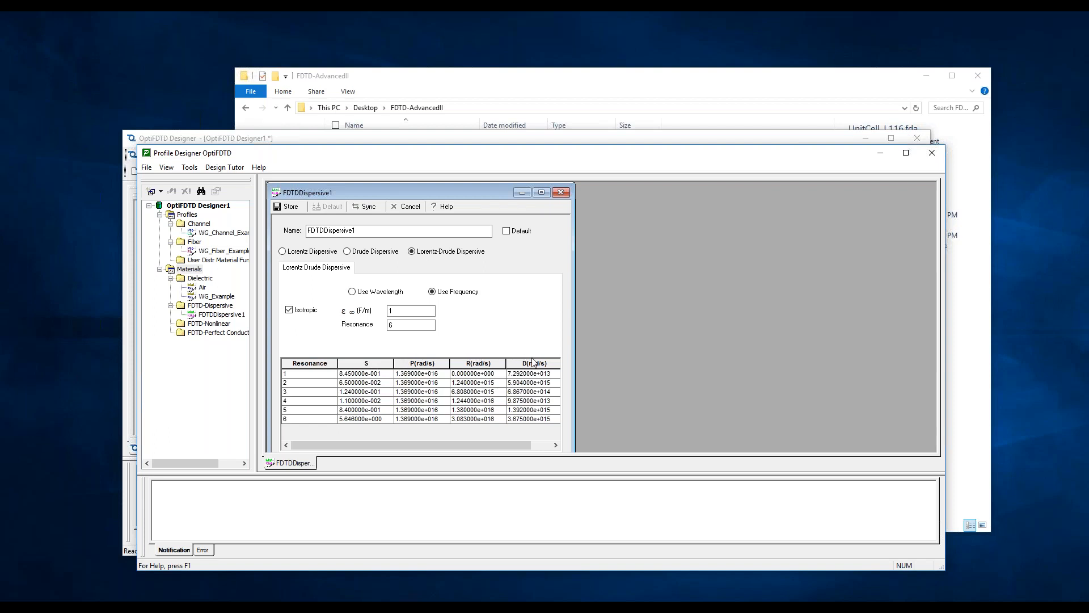
left_click(560, 194)
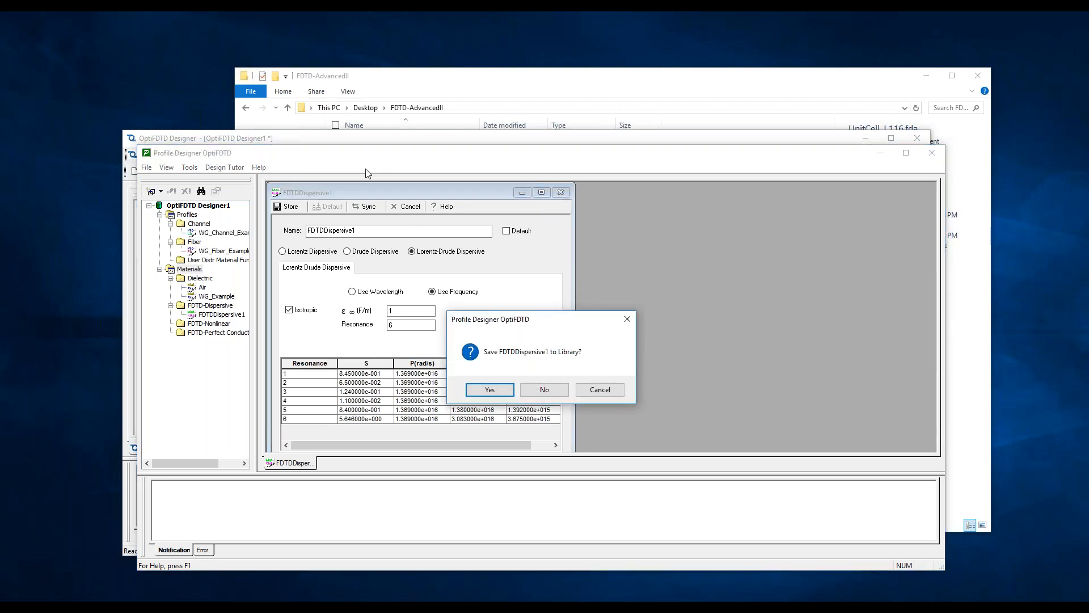
left_click(545, 389)
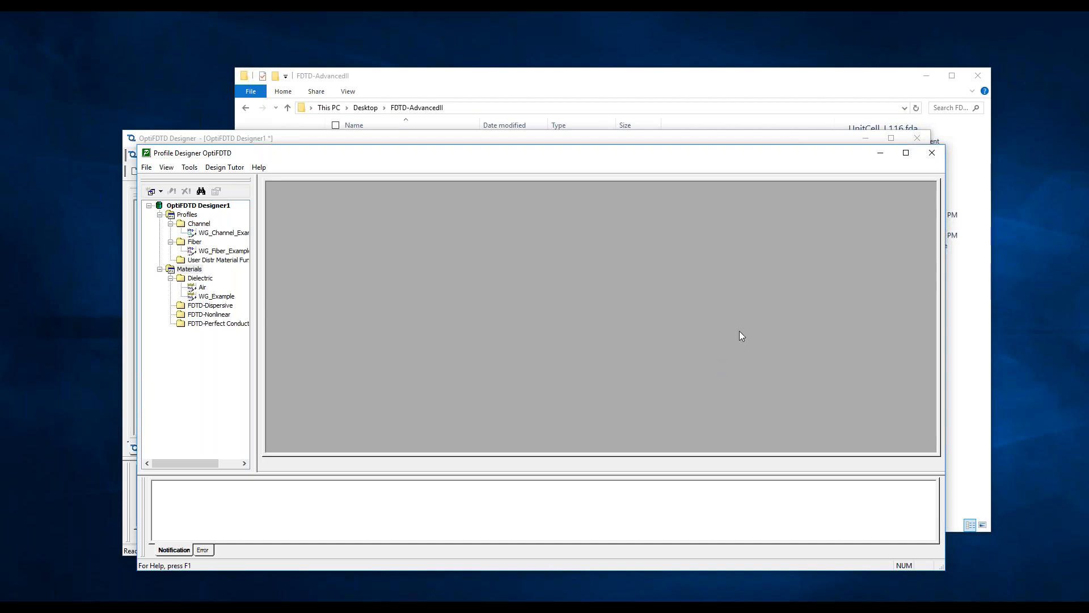
left_click(932, 153)
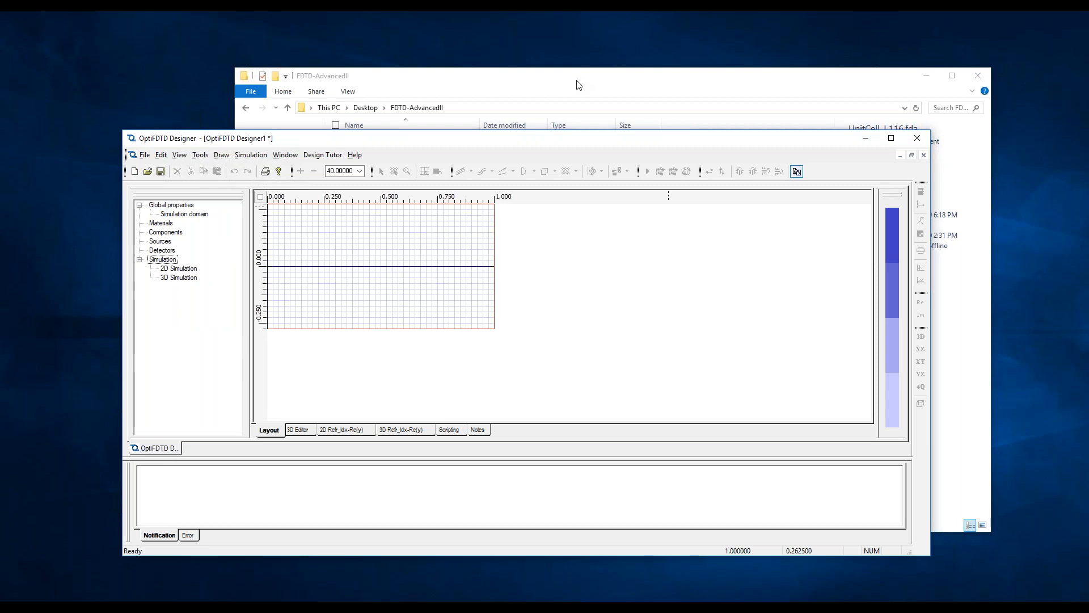
- Switch to the FDTD-AdvancedII folder in File Explorer and open Plasmonics-001.fda in OptiFDTD Analyzer
left_click(576, 85)
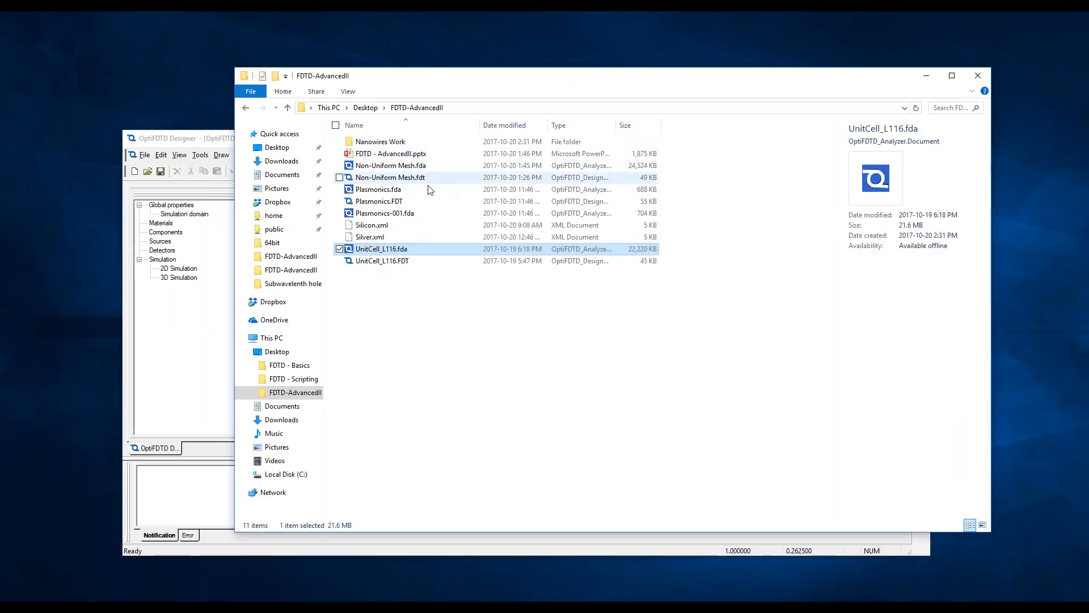
left_click(410, 191)
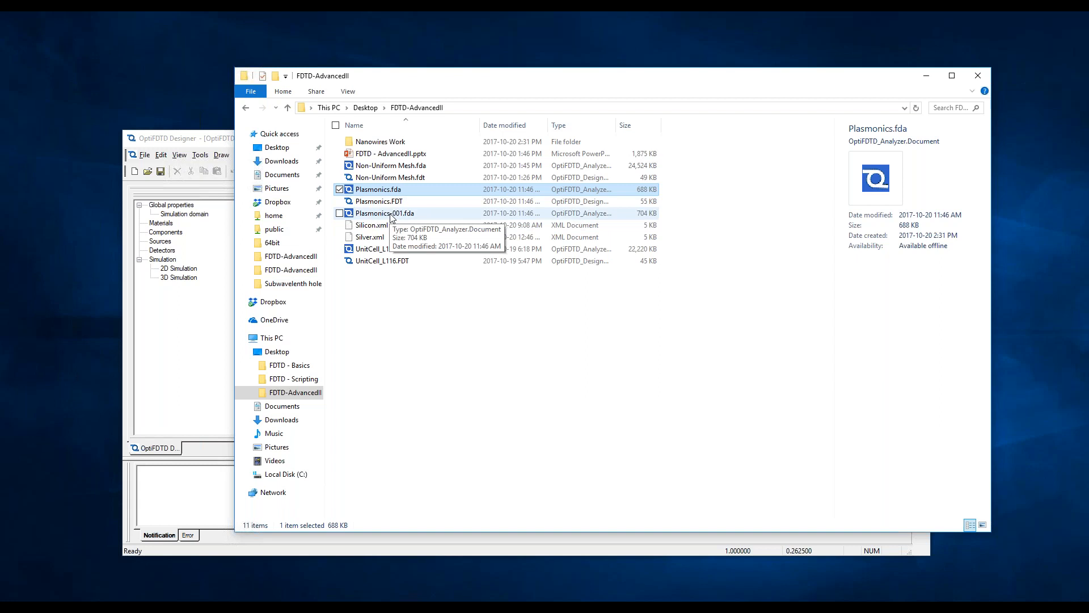
double_click(391, 214)
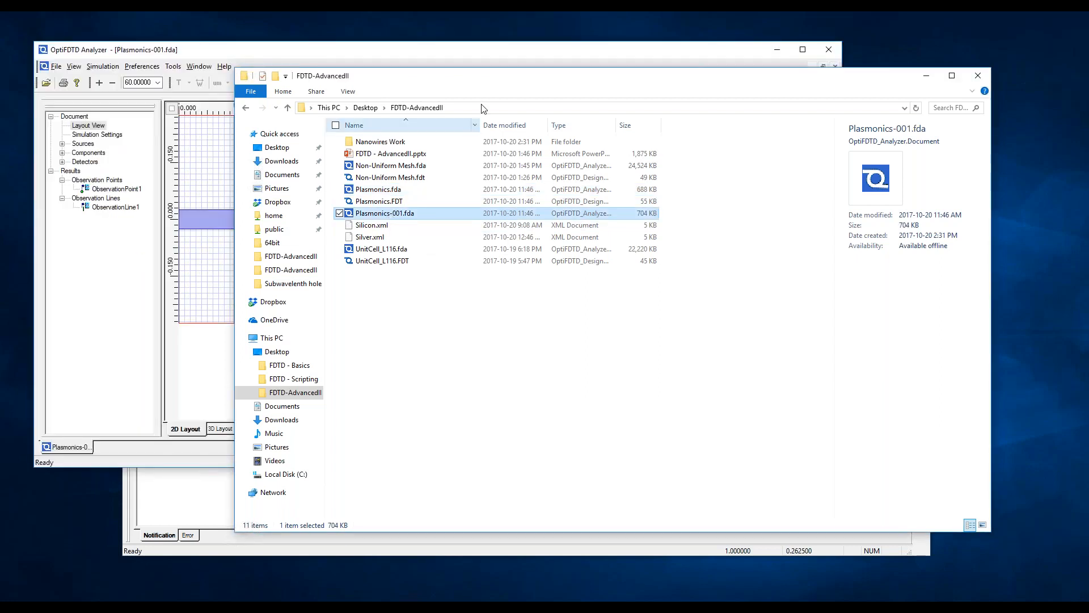
left_click_drag(477, 50, 509, 53)
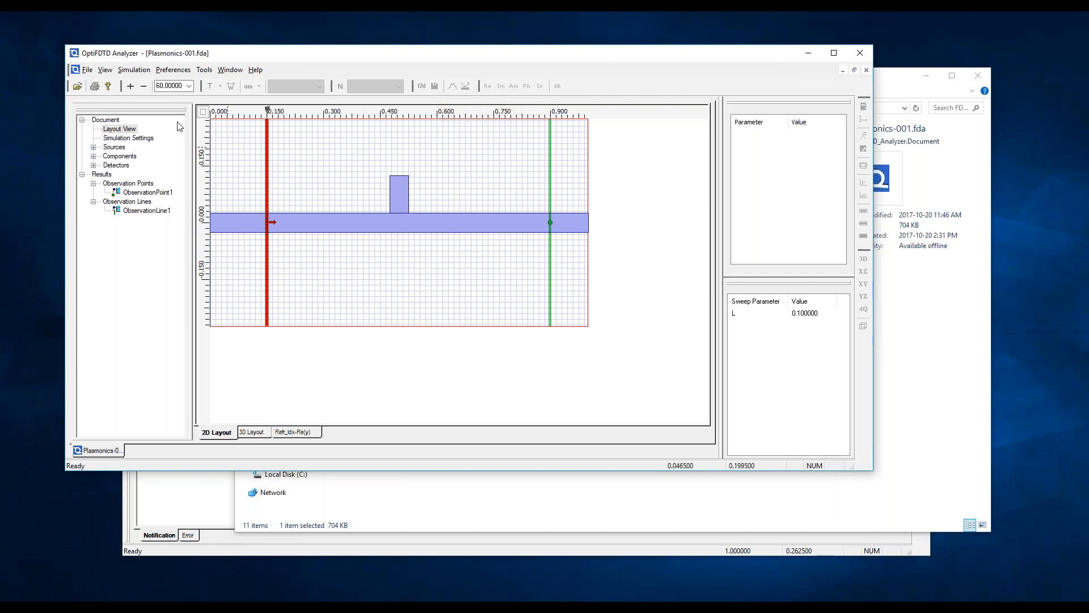
- Plot the parameter sweep's Power Spectrum On ObservationLine1 against wavelength, comparing the L=0 and L=0.1 curves
left_click(201, 71)
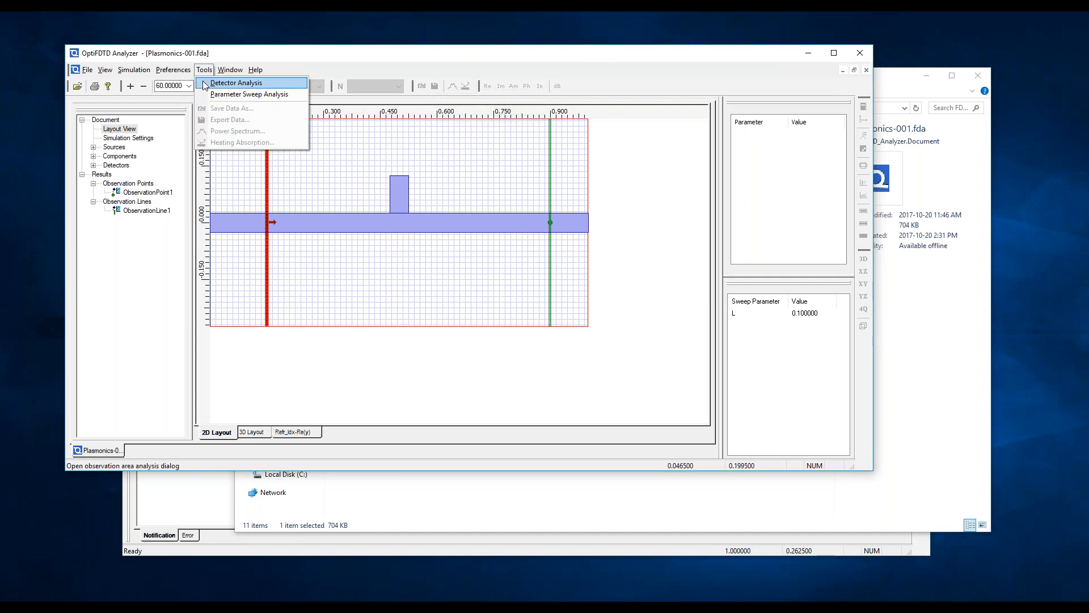
left_click(259, 96)
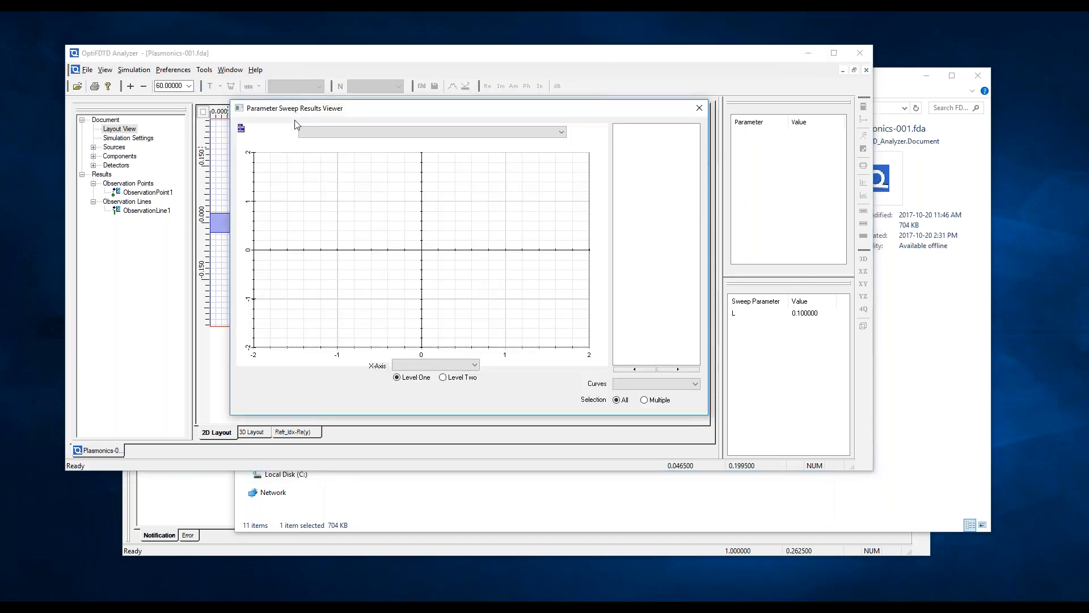
left_click(324, 134)
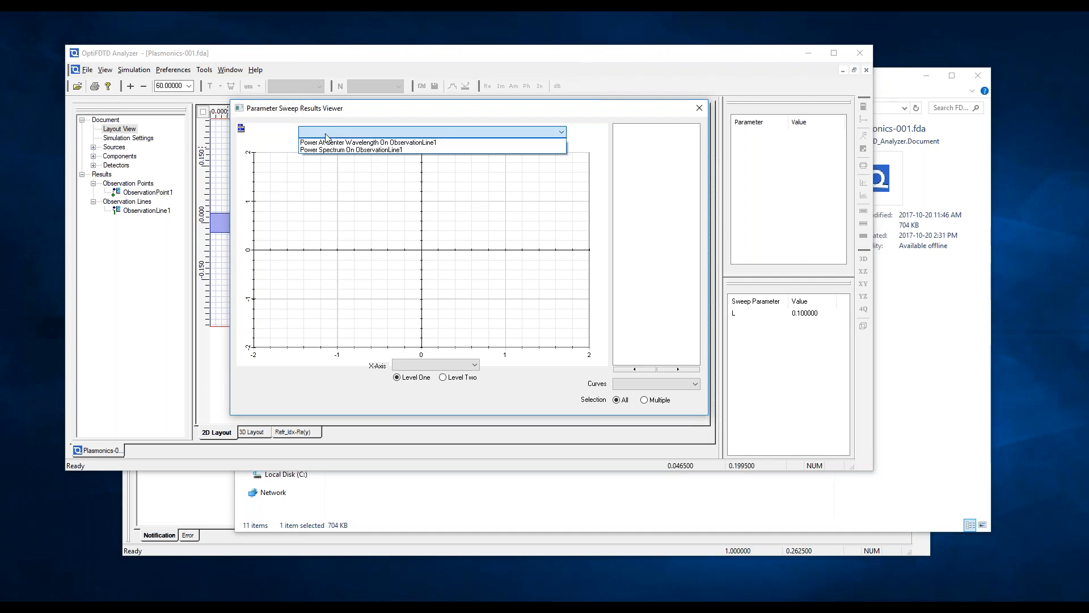
left_click(380, 150)
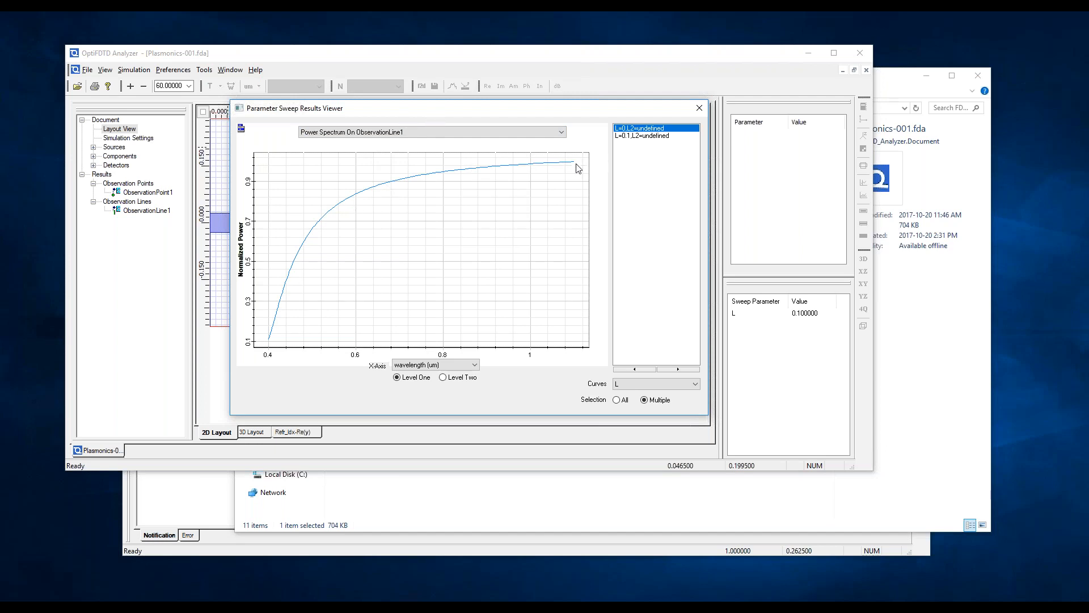
left_click(653, 136)
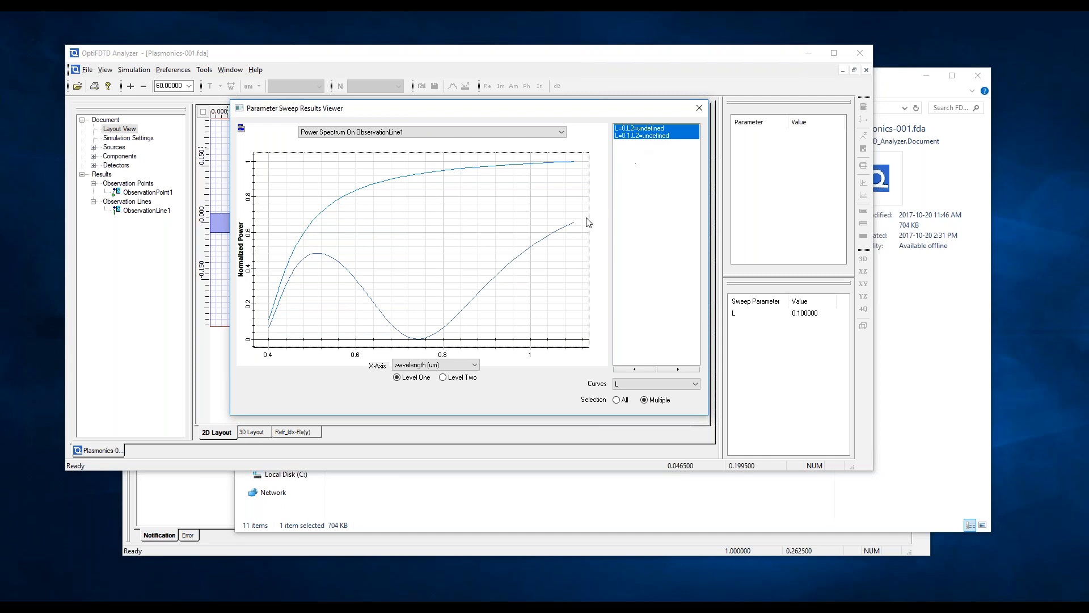
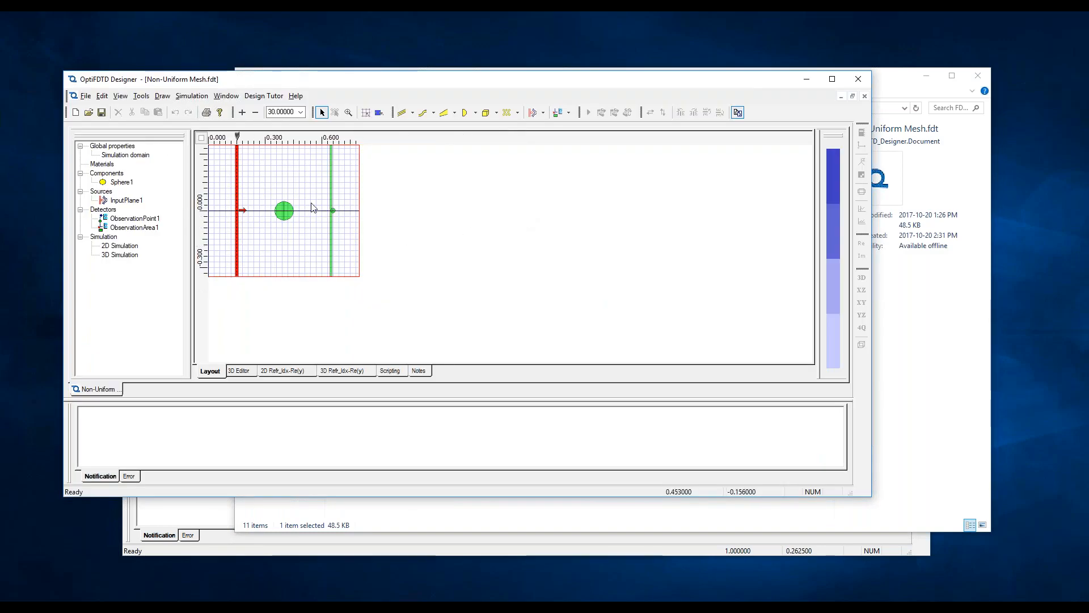
- Review the simulation domain's wafer dimensions and 3D wafer properties, closing them without changes
double_click(130, 156)
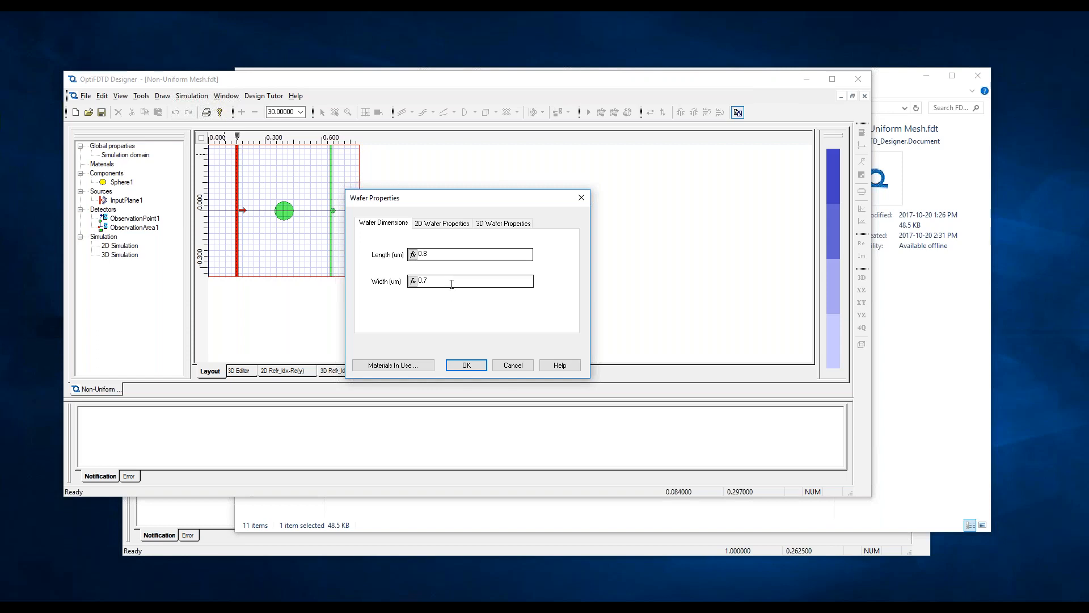
left_click(497, 225)
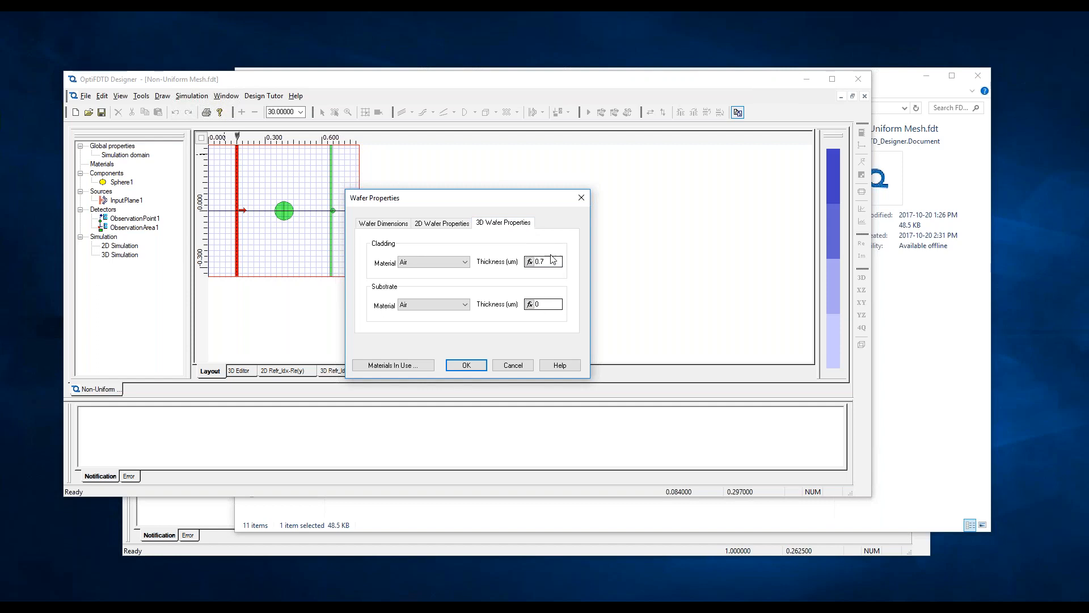
left_click(576, 202)
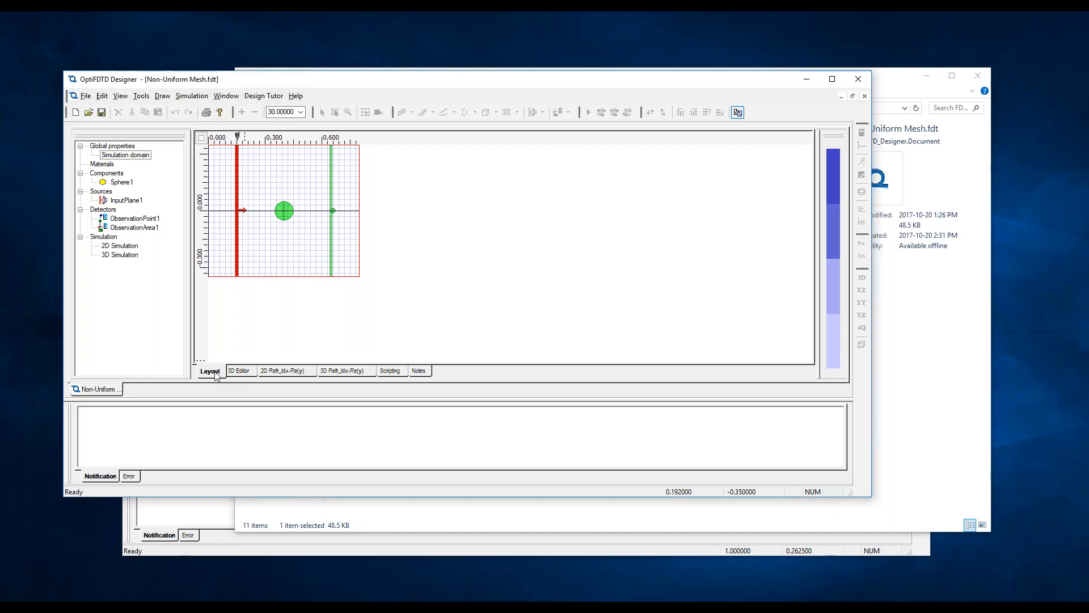
- Inspect the layout from several angles in the 3D editor and check Sphere1's position, radius and material without changing them
left_click(239, 372)
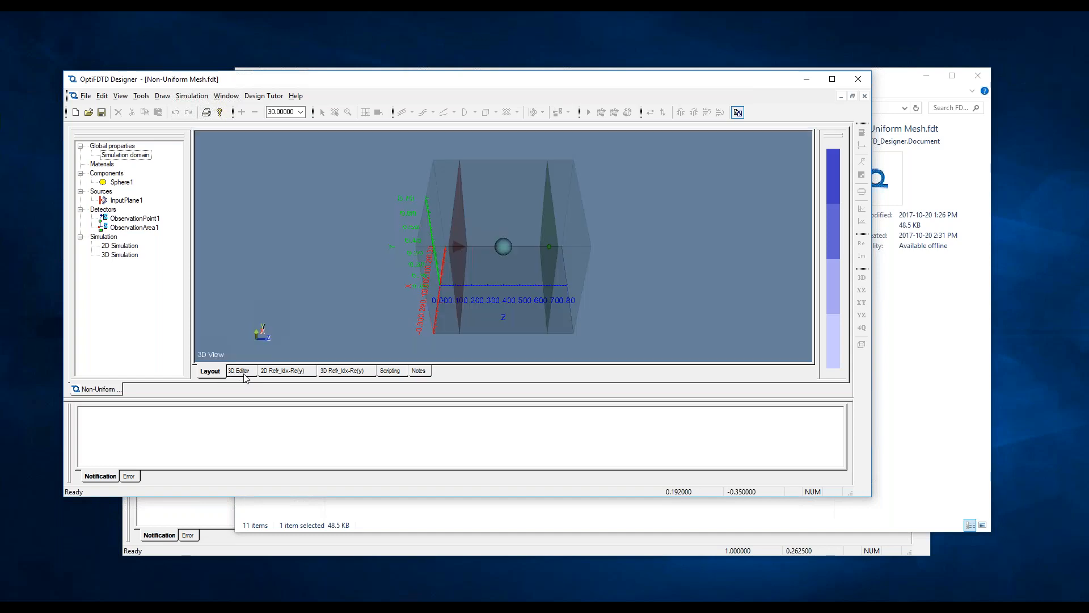
left_click_drag(509, 288, 509, 199)
left_click_drag(508, 297, 649, 272)
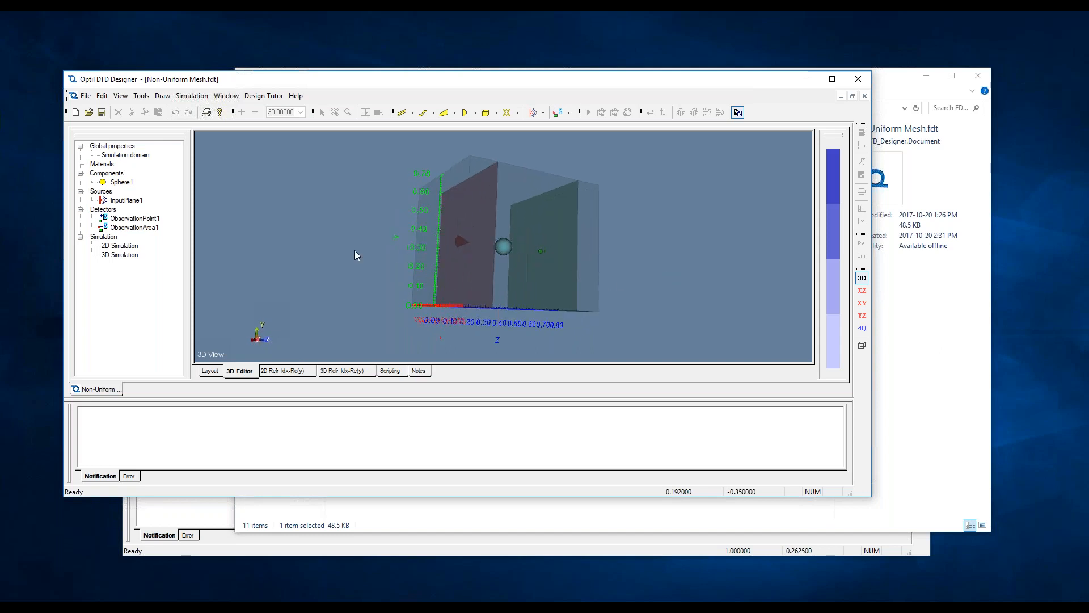
left_click_drag(396, 176, 326, 237)
left_click_drag(562, 273, 457, 267)
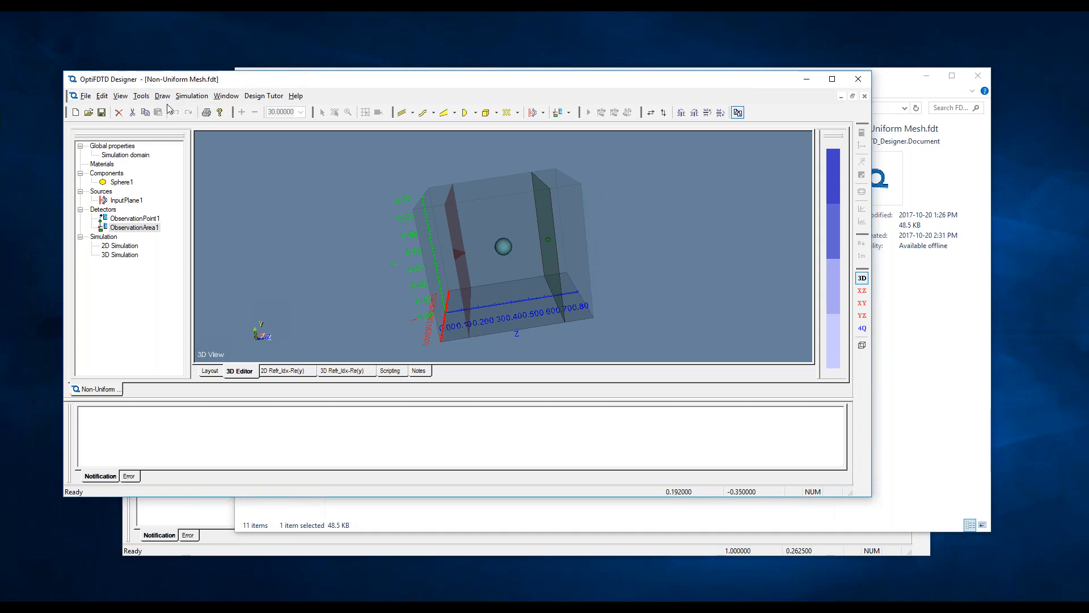
double_click(124, 185)
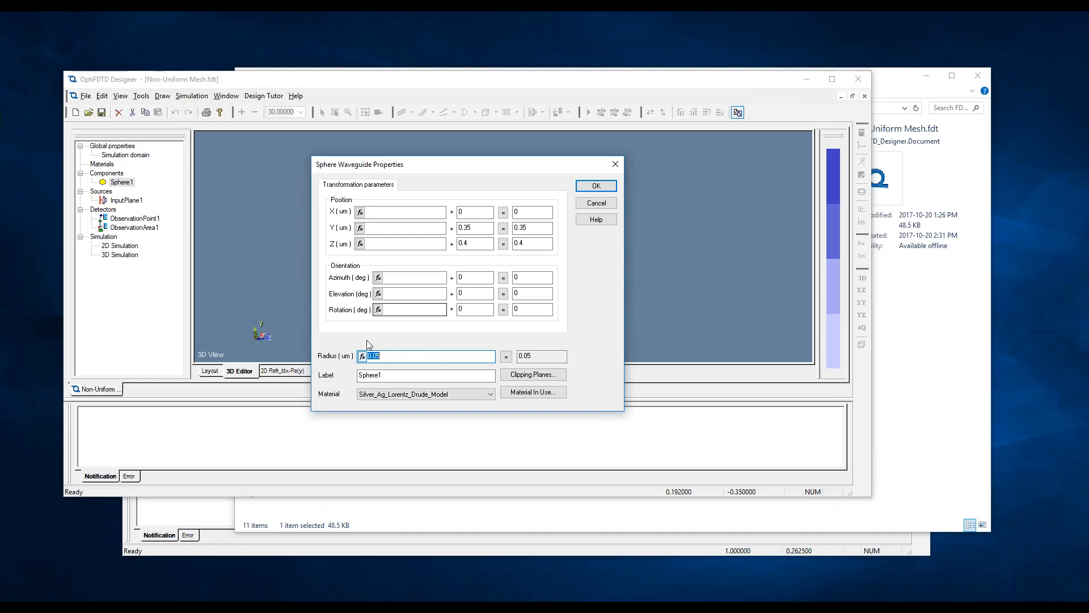
left_click(597, 204)
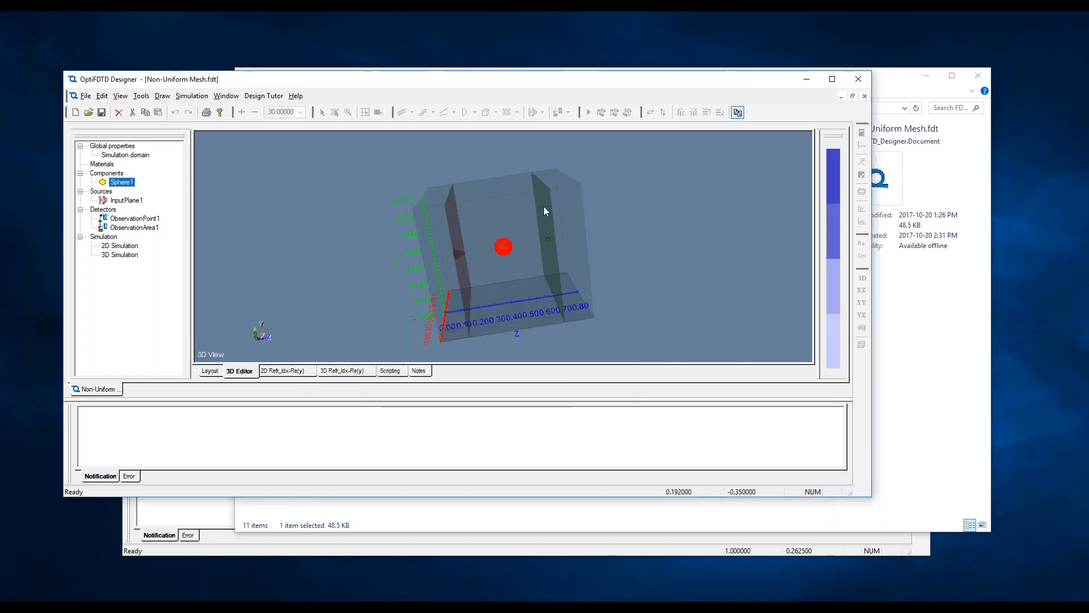
- Examine the X-direction nonuniform mesh parameters of the 3D simulation, keeping Use Nonuniform Mesh enabled and cancelling the mesh dialog
double_click(138, 256)
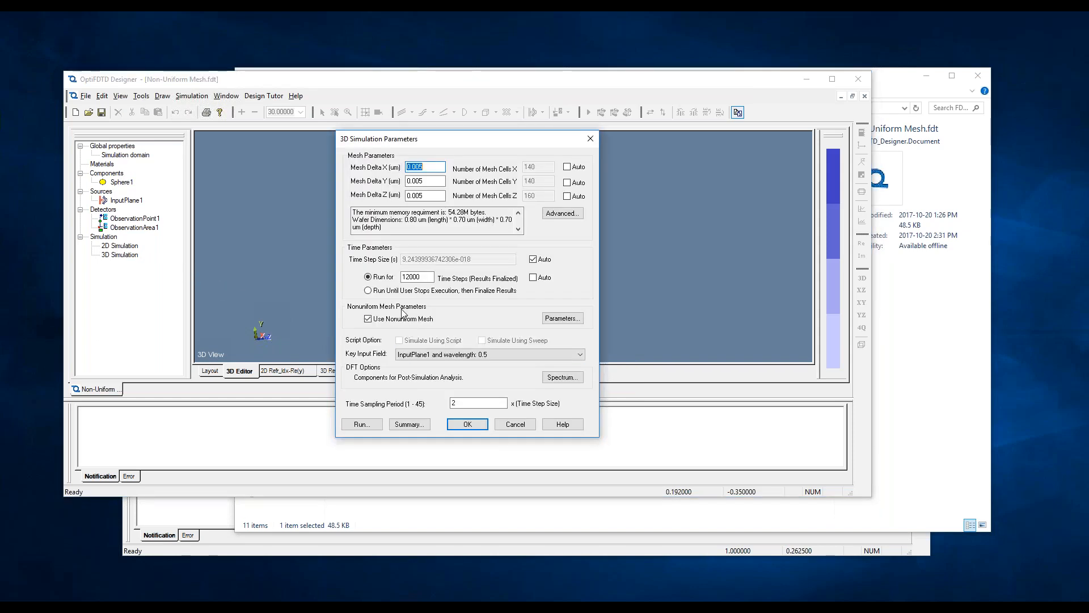
left_click(368, 319)
left_click(371, 320)
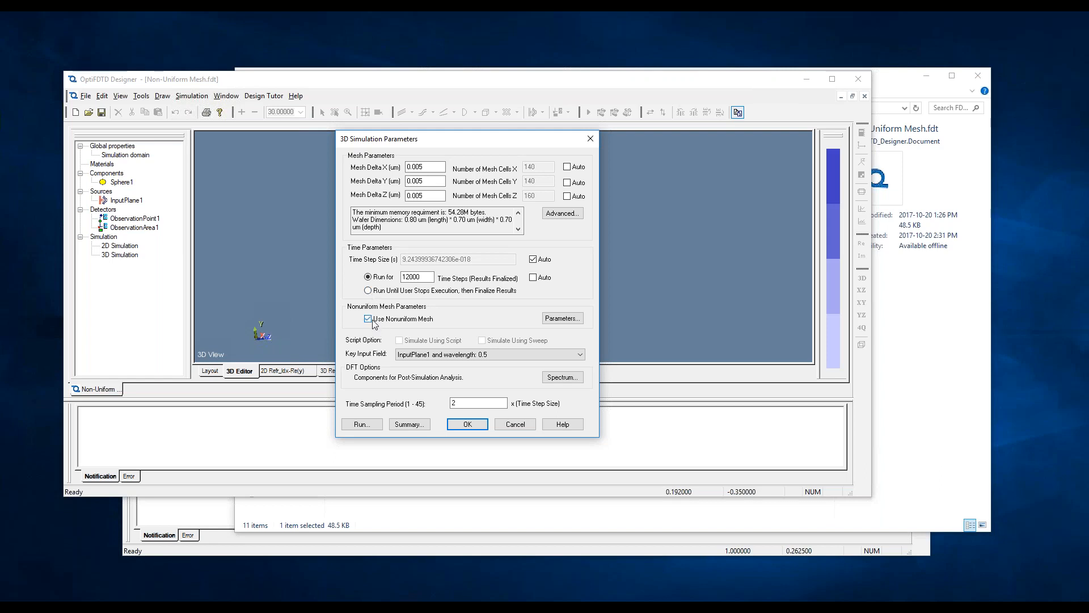
left_click(563, 319)
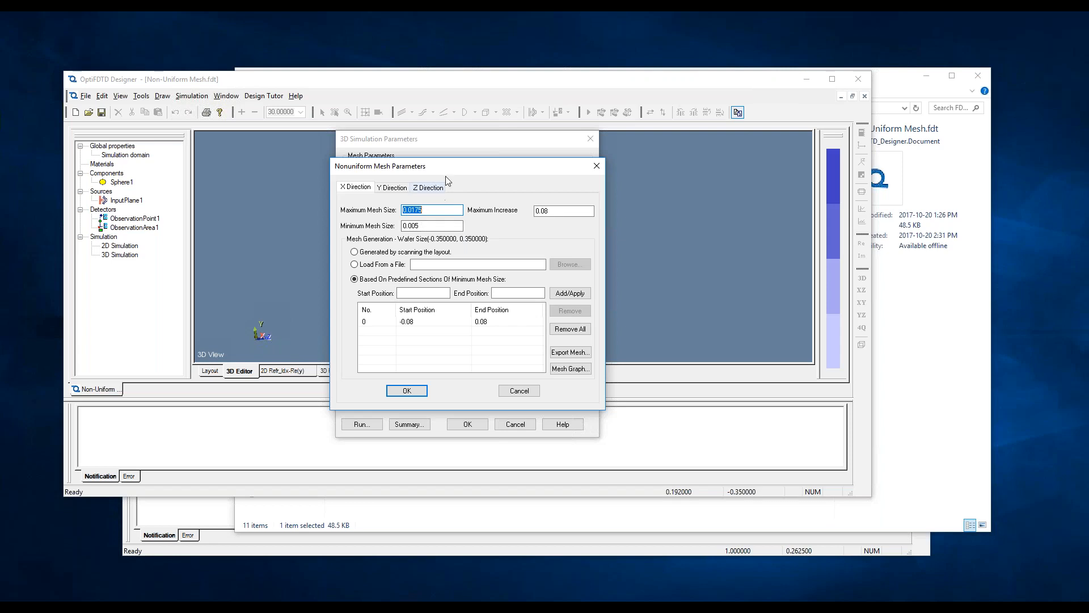
left_click_drag(456, 171, 726, 140)
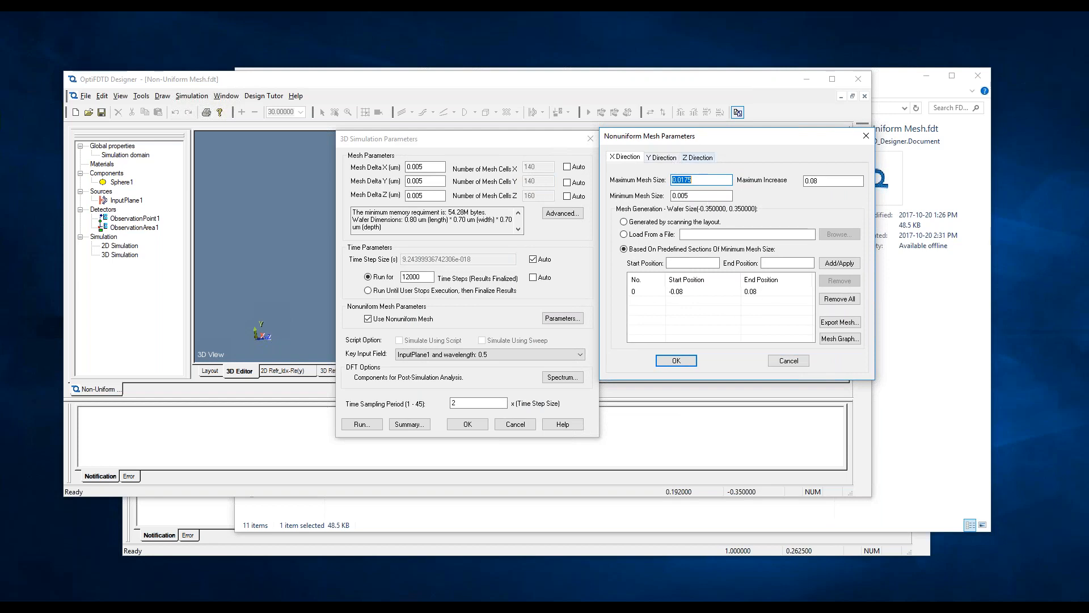
left_click(790, 361)
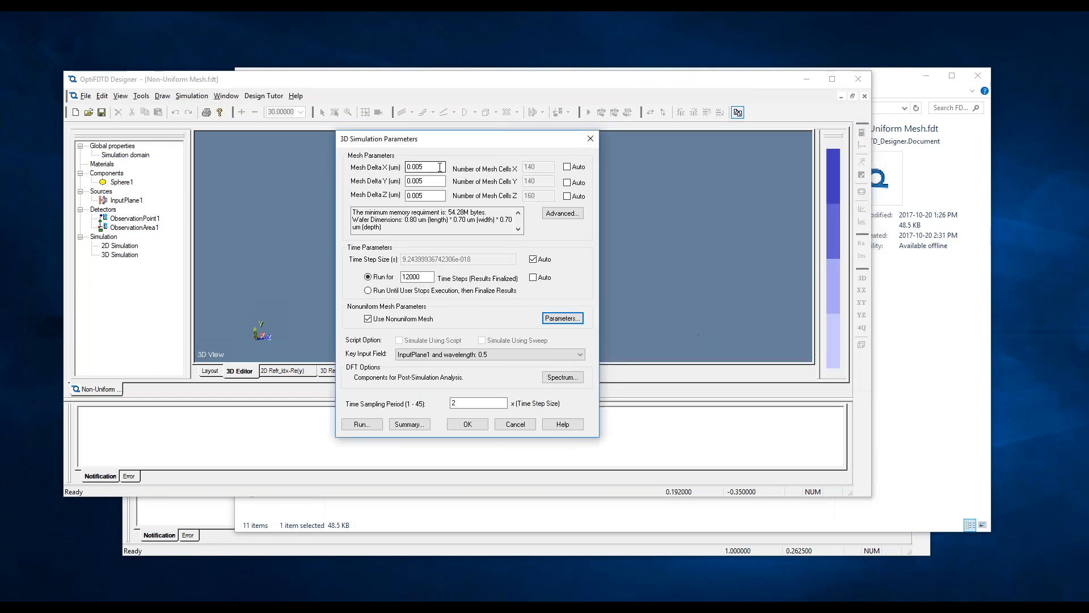
- Try automatic mesh deltas for X, Y and Z in the 3D simulation parameters
key("BackSpace")
left_click(567, 166)
left_click(566, 182)
left_click(566, 195)
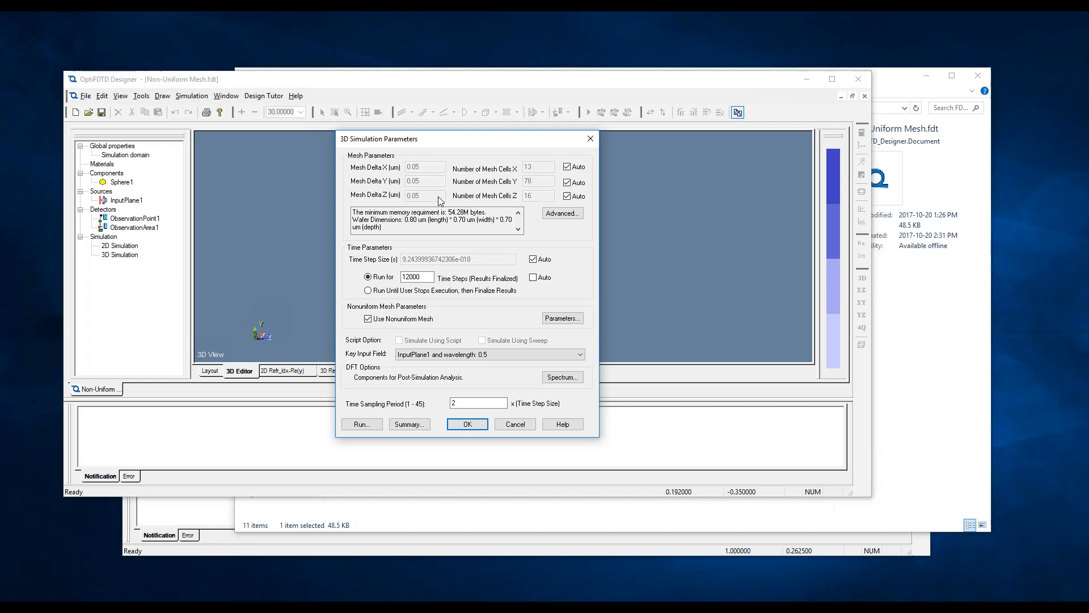
- Reopen the nonuniform mesh parameters, plot the mesh distribution along X and close the graph
left_click(573, 318)
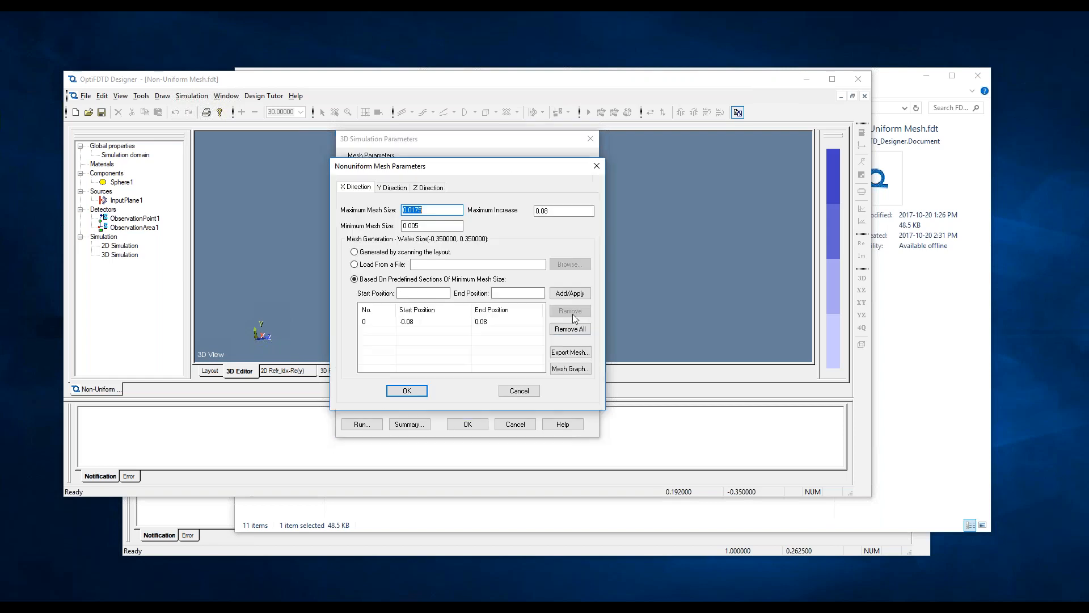
left_click_drag(447, 172, 717, 146)
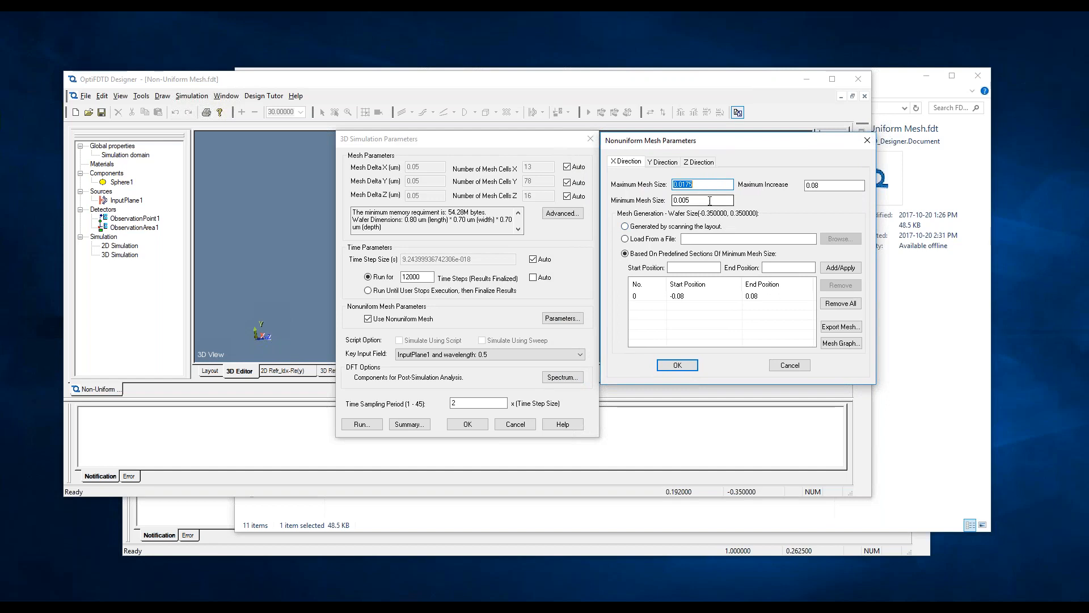
left_click(841, 342)
left_click_drag(684, 139, 349, 219)
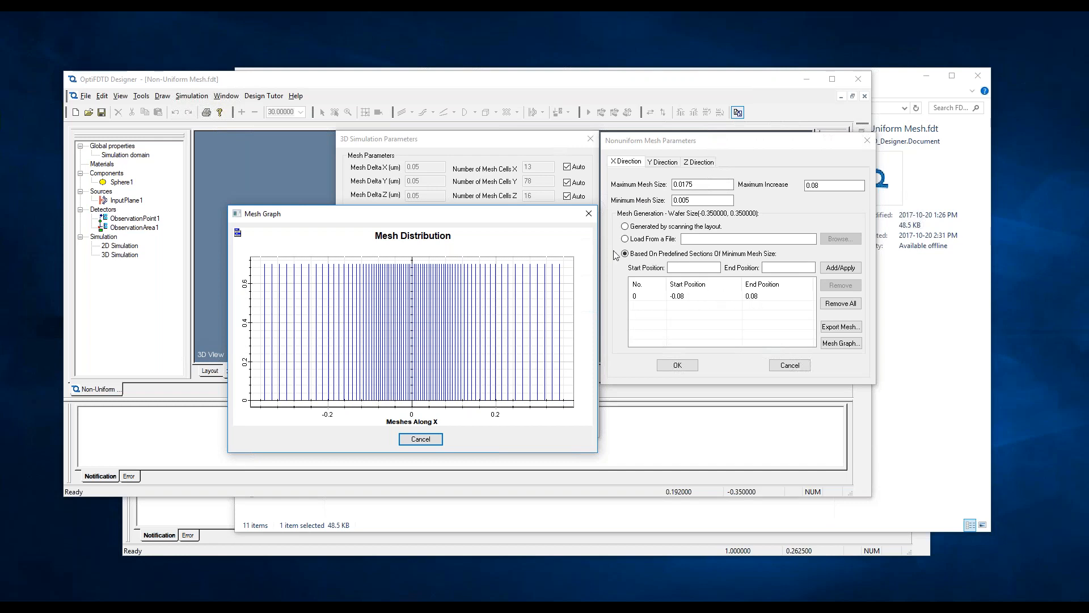
left_click(588, 214)
- Review the Y-direction nonuniform mesh settings and close the 3D simulation parameters without saving
left_click(657, 164)
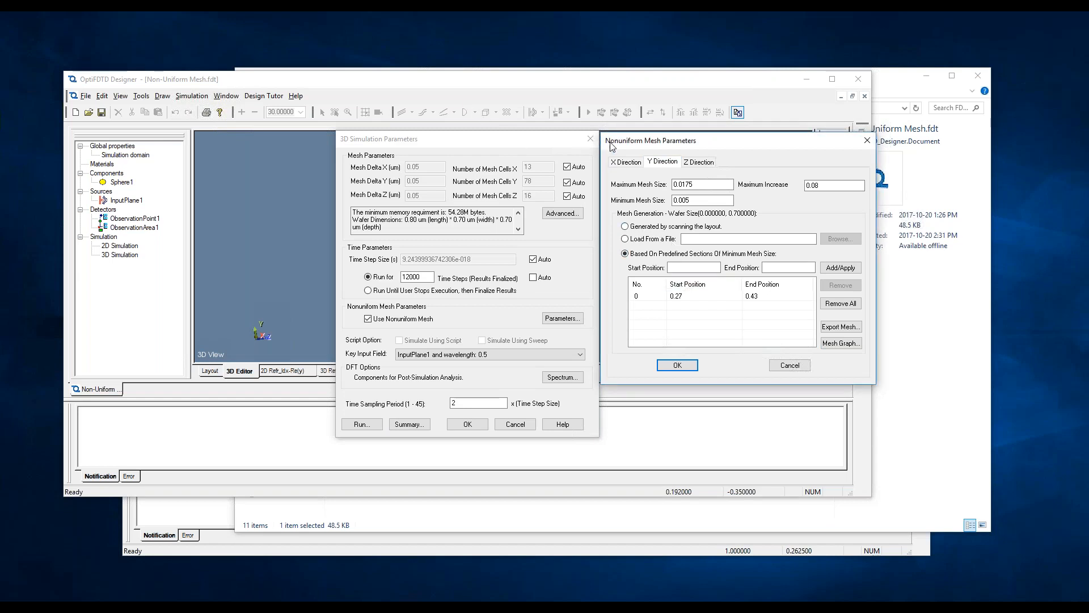
left_click_drag(636, 138, 378, 213)
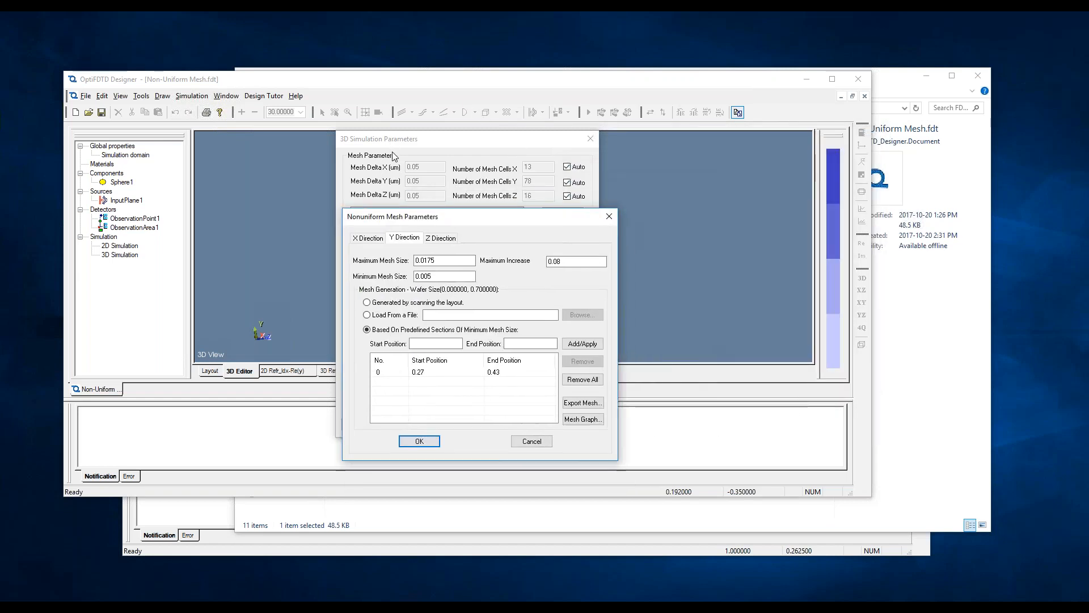
left_click(532, 441)
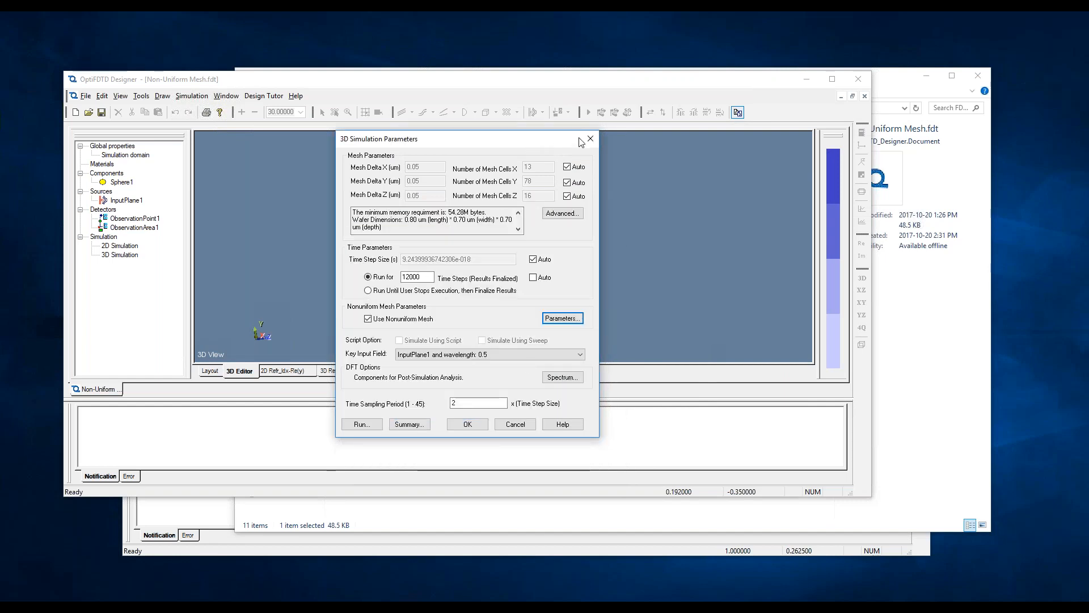
left_click_drag(572, 141, 936, 261)
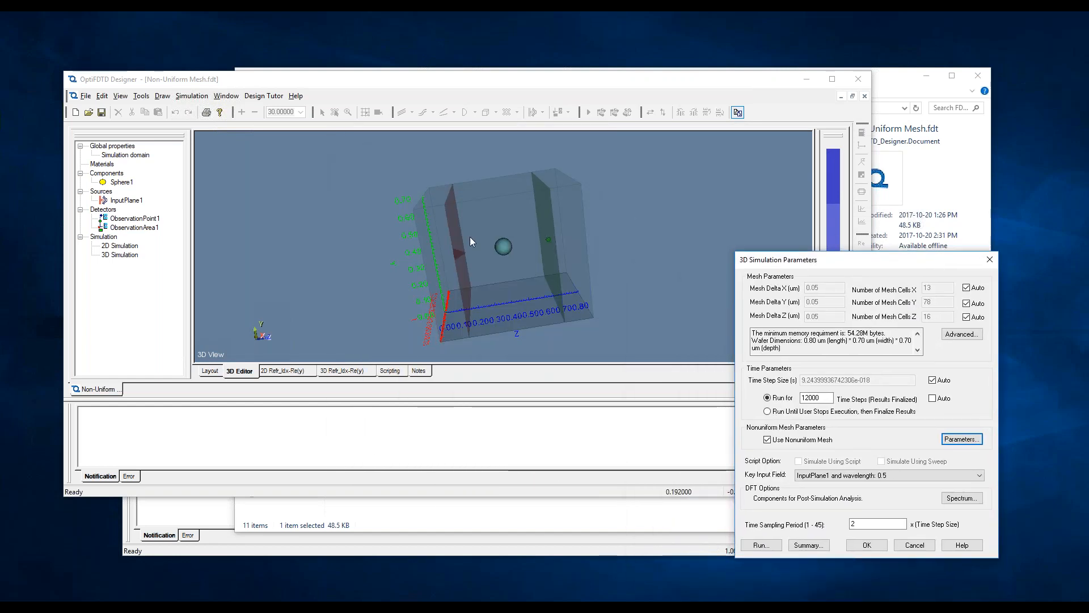
left_click(495, 250)
left_click(989, 260)
- Compare the predefined minimum-mesh sections in the X, Y and Z directions with the sphere's location in the rotated 3D view
left_click_drag(470, 262, 607, 222)
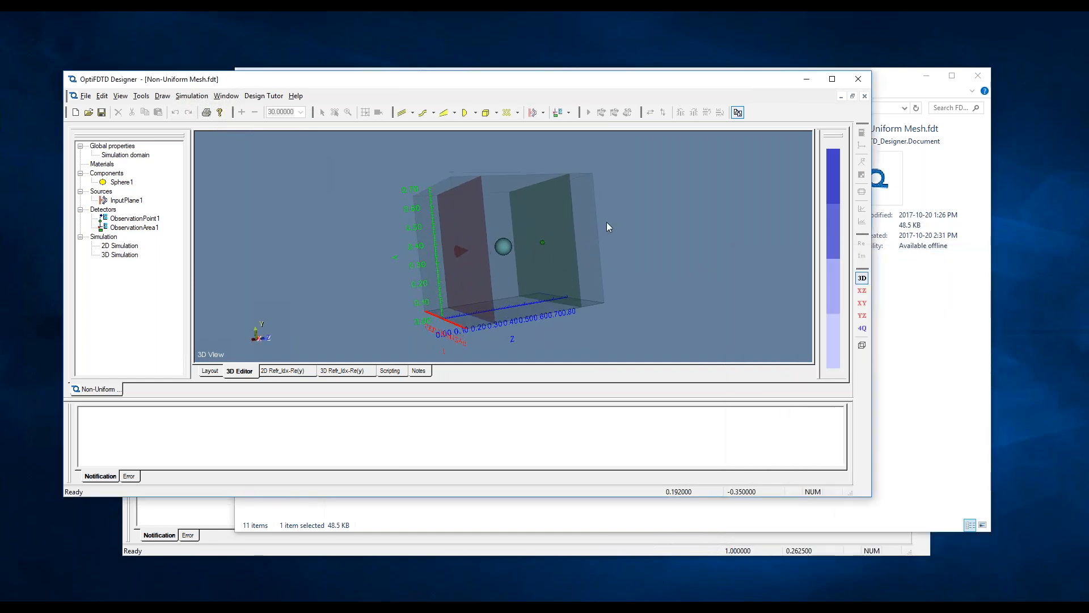
double_click(111, 254)
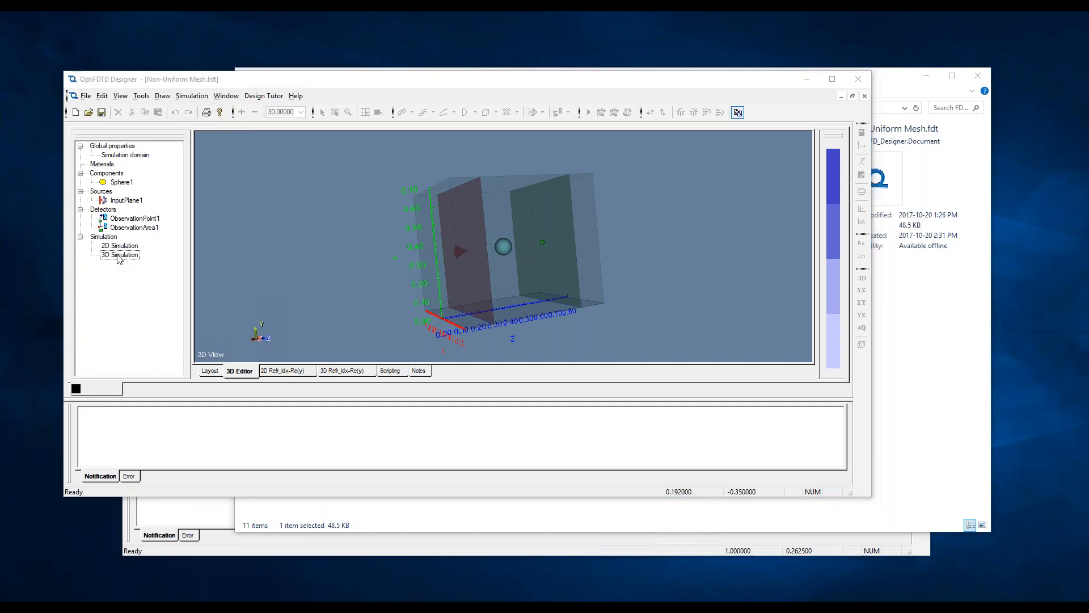
left_click_drag(459, 141, 850, 180)
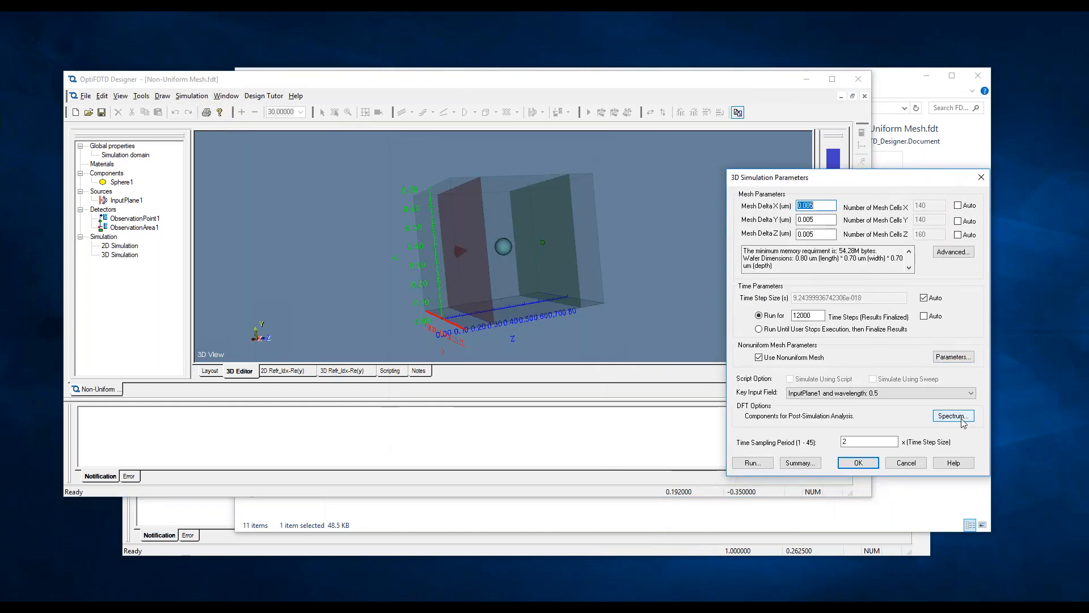
left_click(947, 358)
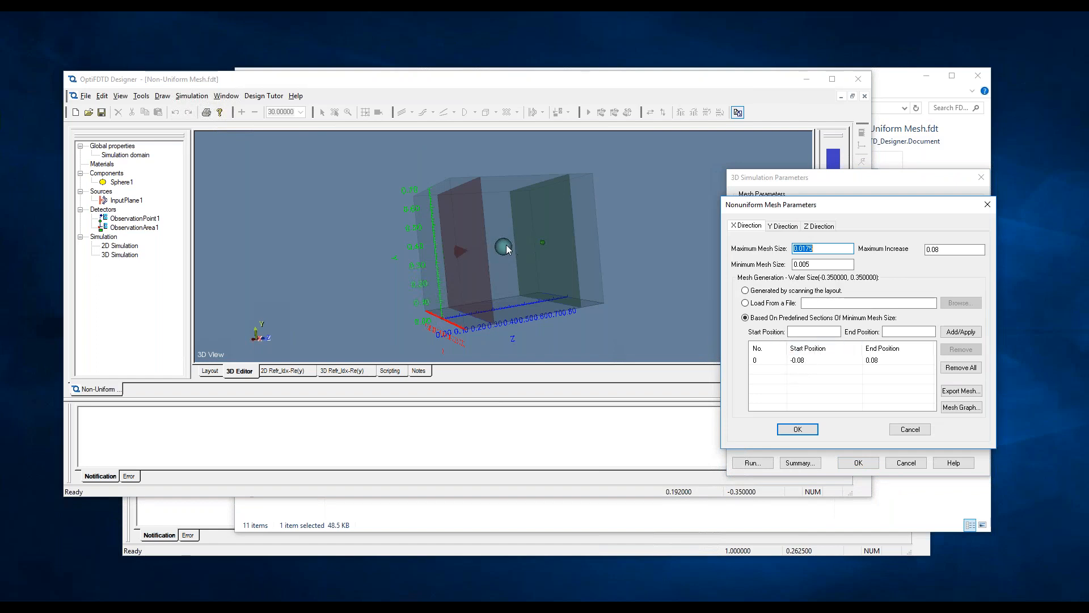
left_click(790, 225)
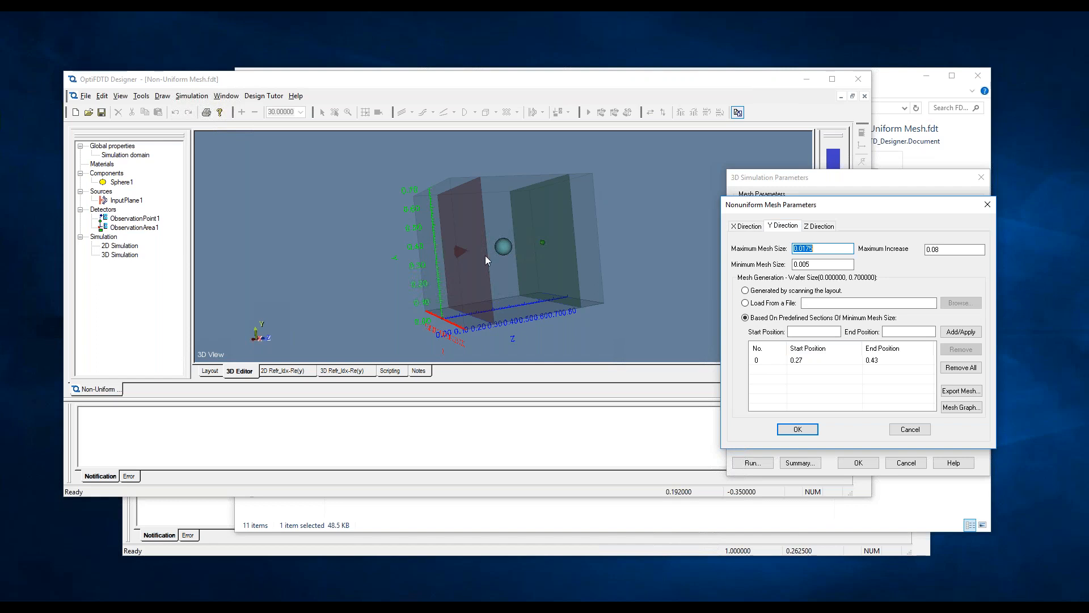
left_click(819, 225)
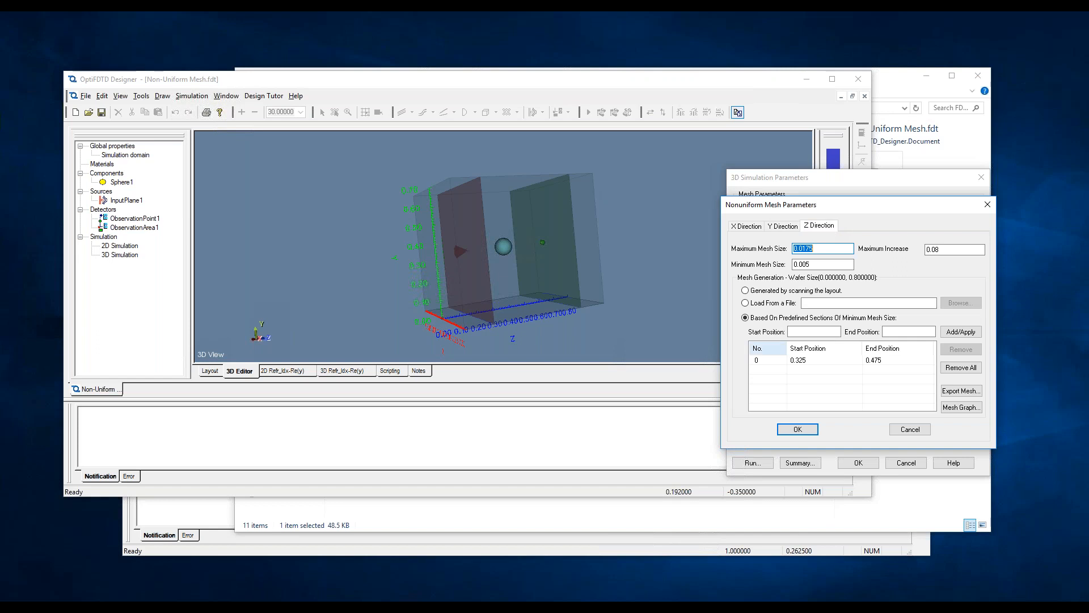
- Plot the mesh distribution along Z and cancel the nonuniform mesh and 3D simulation settings
left_click(961, 408)
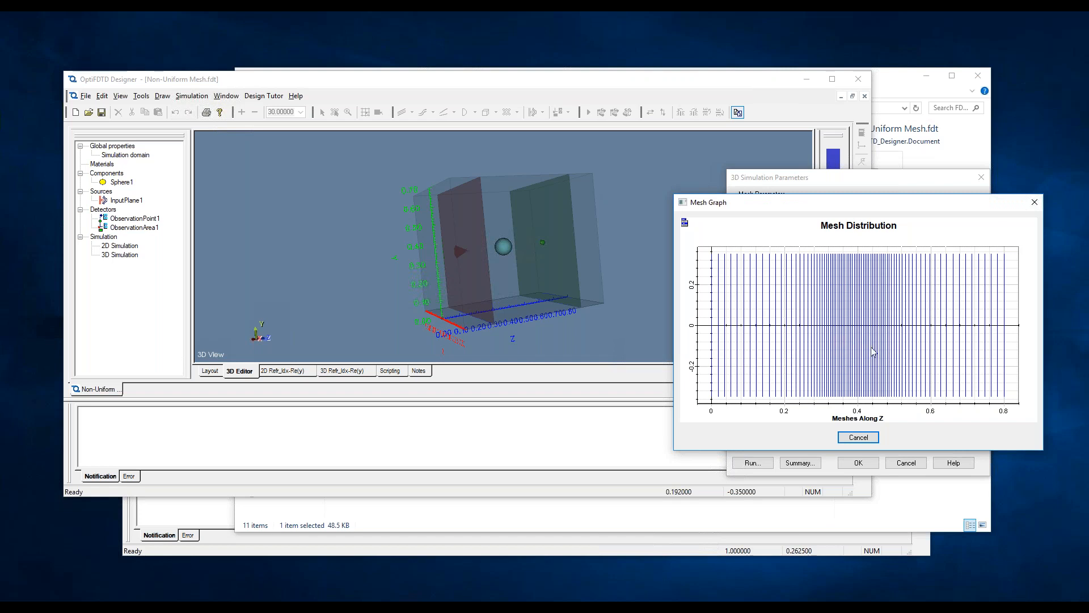
left_click(856, 438)
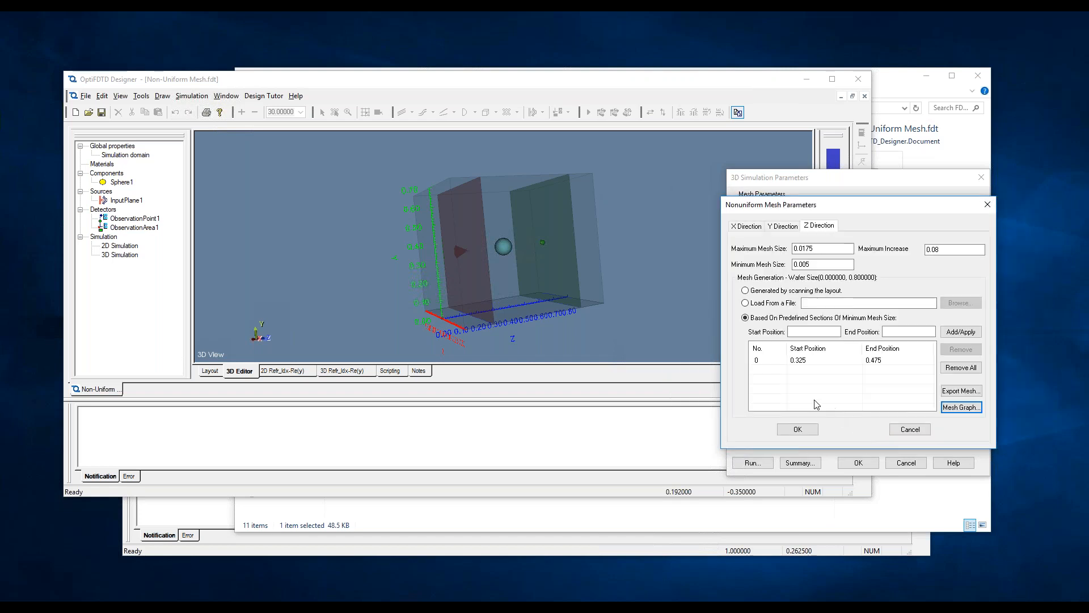
left_click(910, 428)
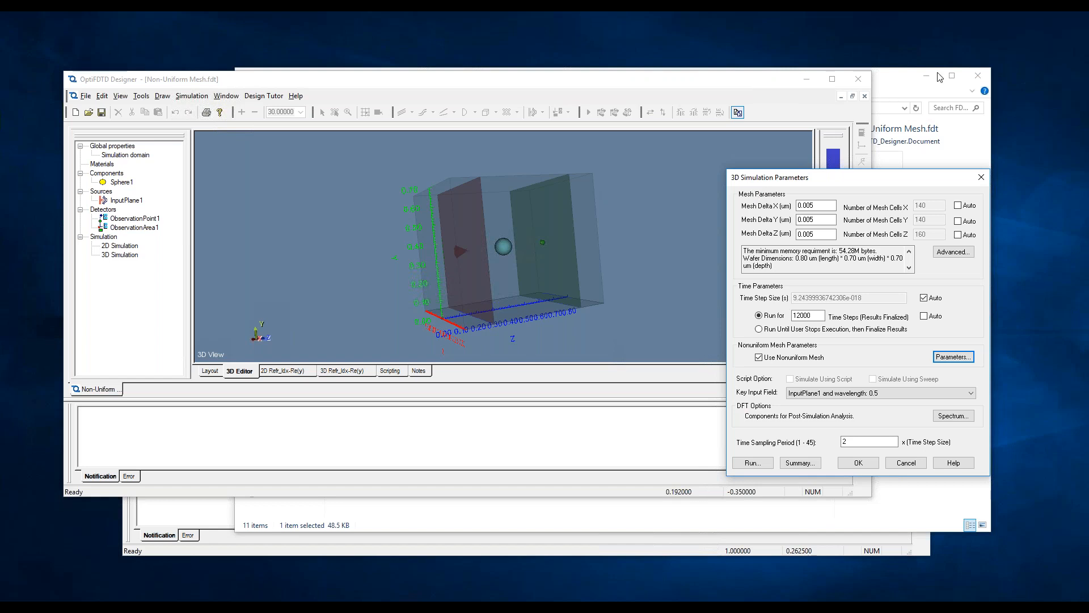
left_click(906, 466)
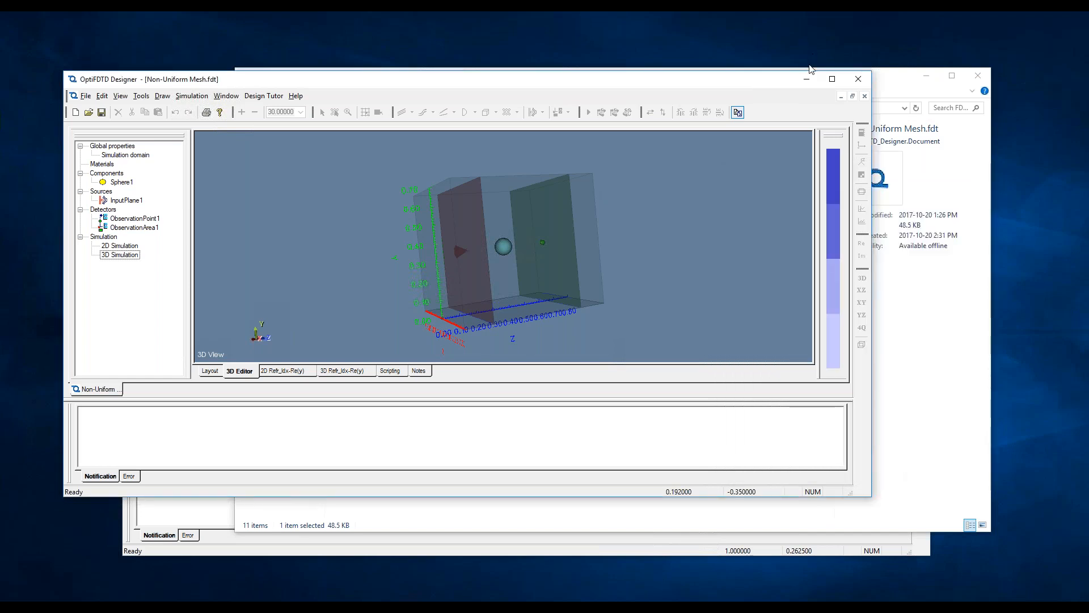
- Switch to File Explorer, open Non-Uniform Mesh.fda in OptiFDTD Analyzer and display ObservationPoint1's Ey time-domain plot
left_click(890, 89)
double_click(404, 166)
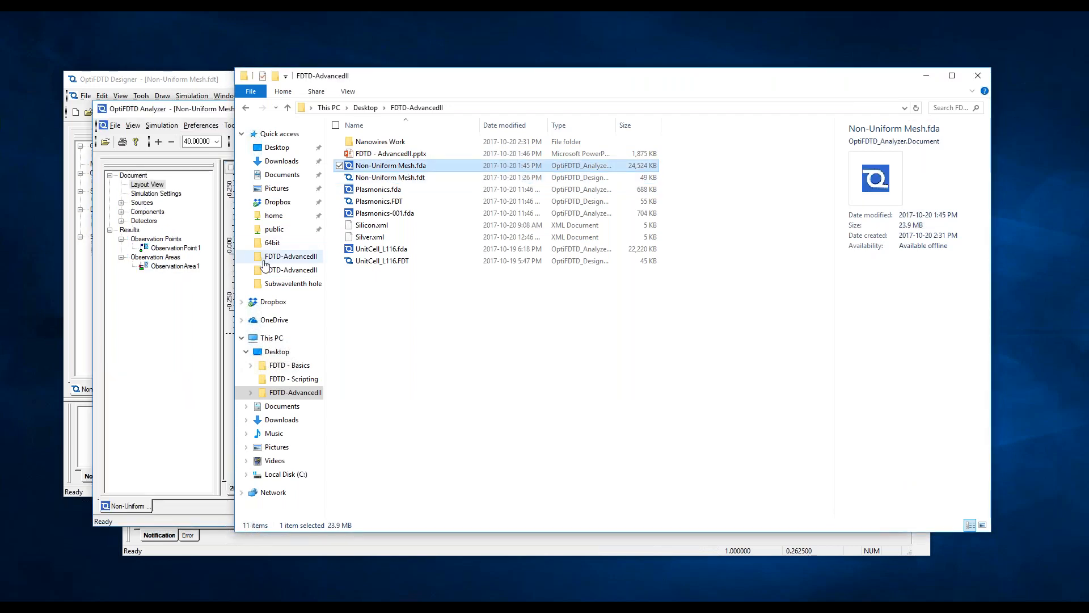
left_click(183, 312)
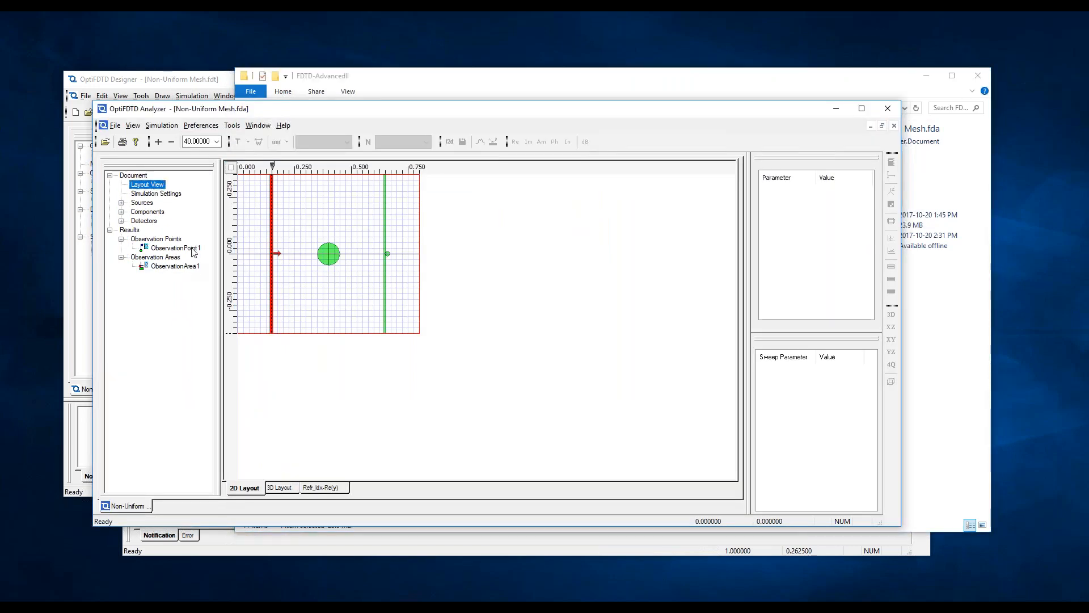
left_click(193, 252)
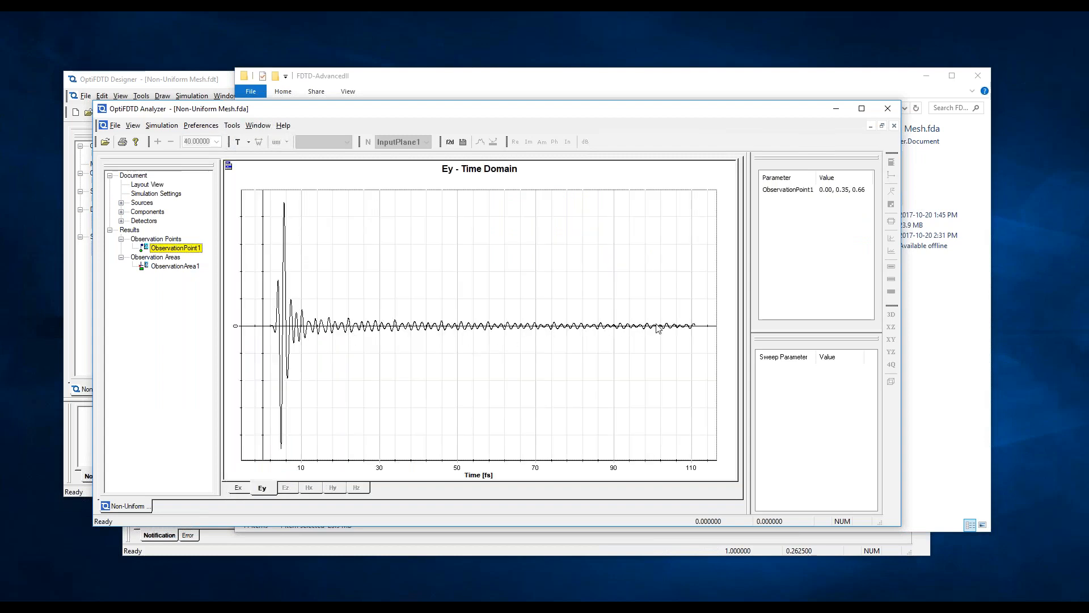
- Plot ObservationArea1's normalized Pz power spectrum with Absolute Value toggled, and close the spectrum and the Non-Uniform Mesh.fda results
left_click(182, 265)
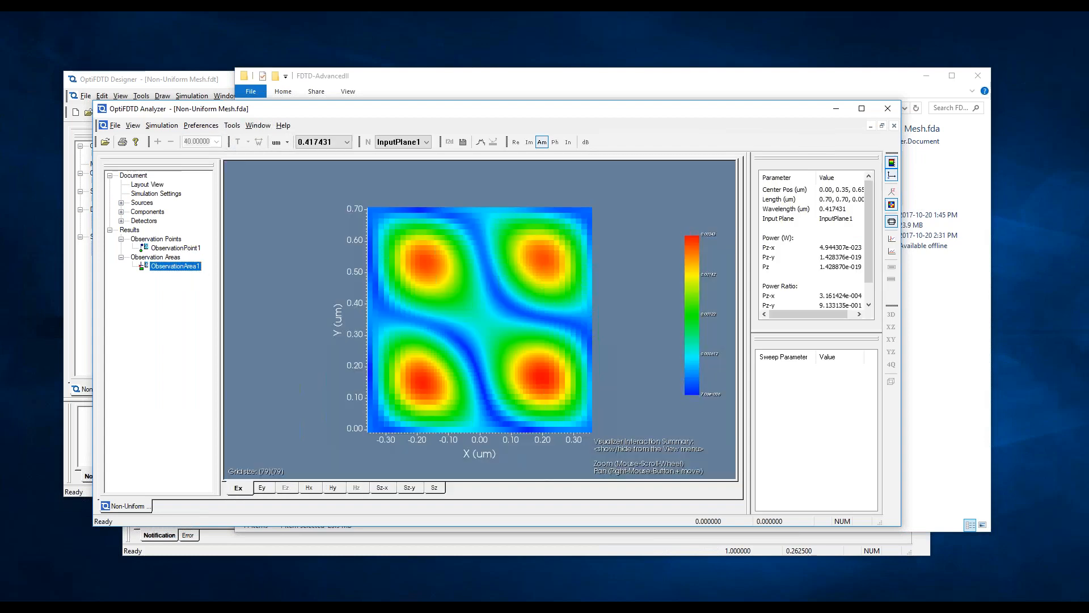
left_click(480, 142)
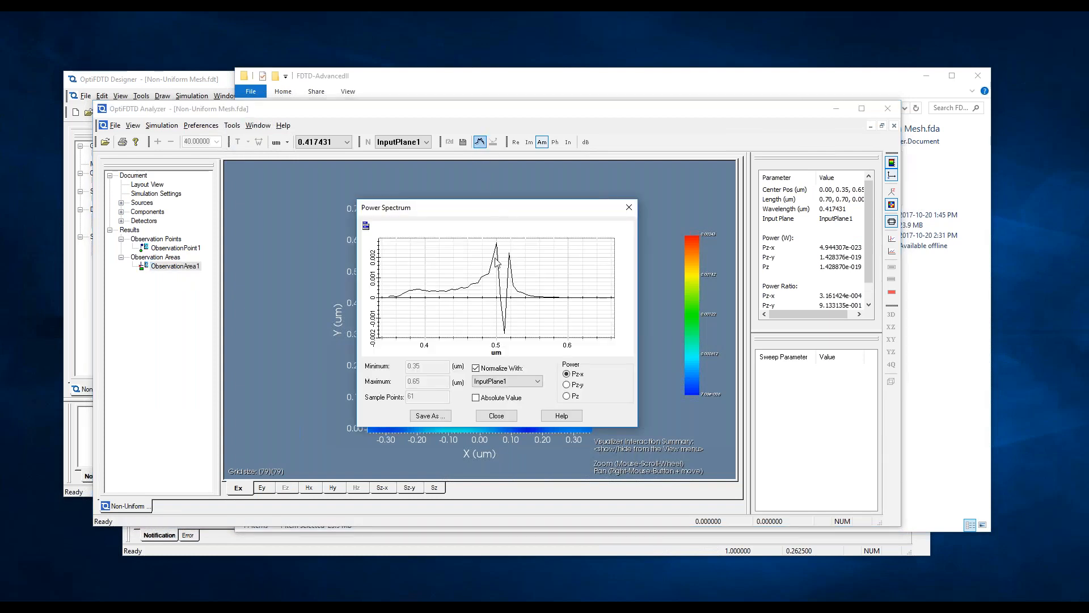
left_click(569, 397)
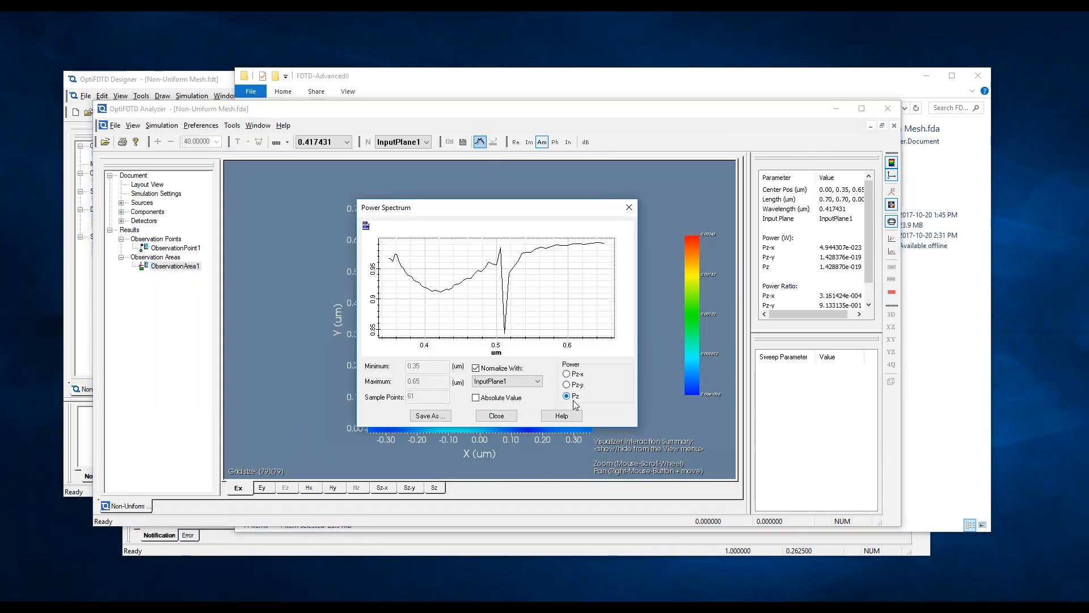
left_click(475, 397)
mouse_move(224, 11)
left_click(629, 207)
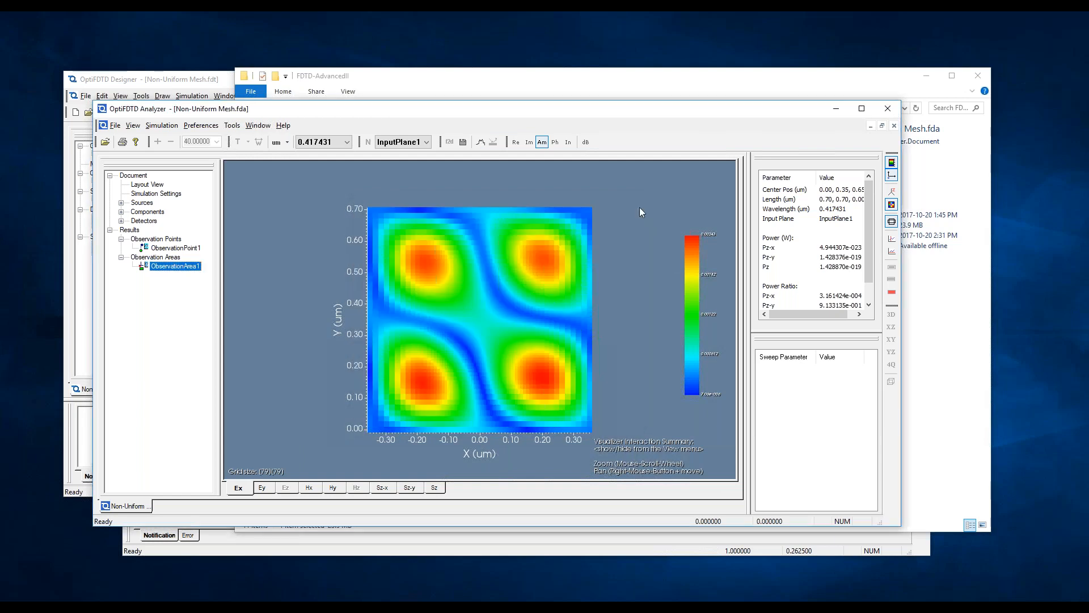
left_click(885, 109)
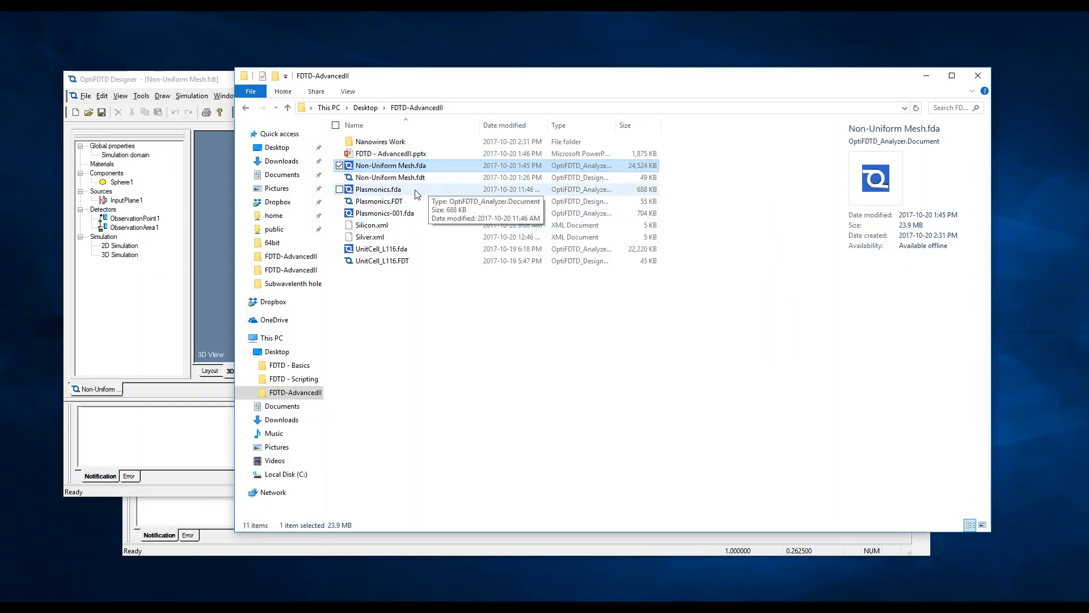
- Open Plasmonics.FDT in OptiFDTD Designer and inspect the layout where the vertical stub meets the horizontal channel
double_click(390, 204)
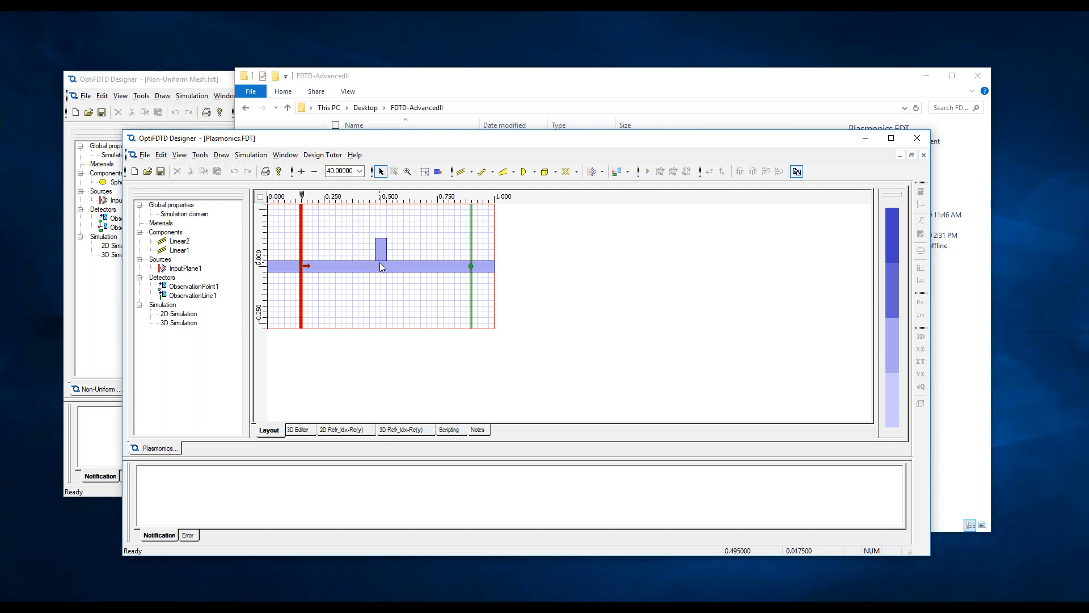
left_click(407, 171)
left_click_drag(366, 256, 397, 266)
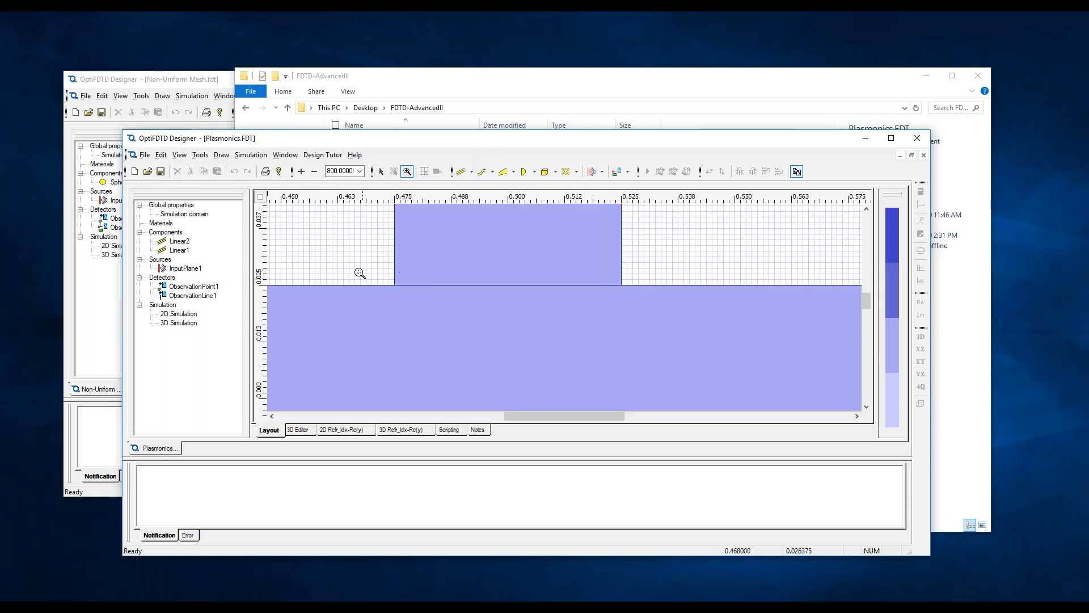
left_click(668, 317)
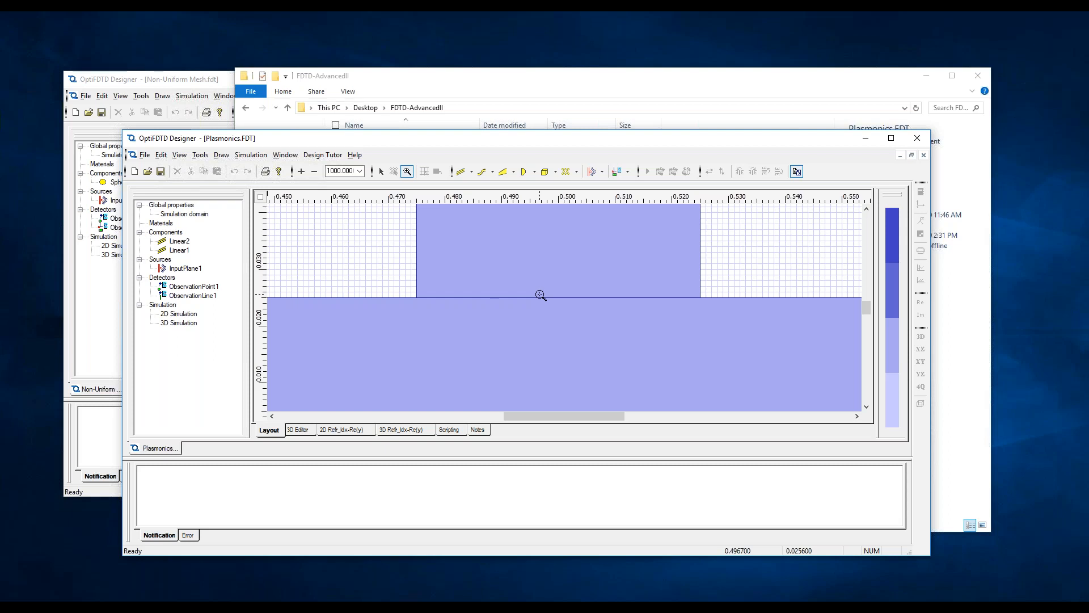
- Show the 2D refractive index distribution and examine the junction between the stub and the channel up close
left_click(343, 431)
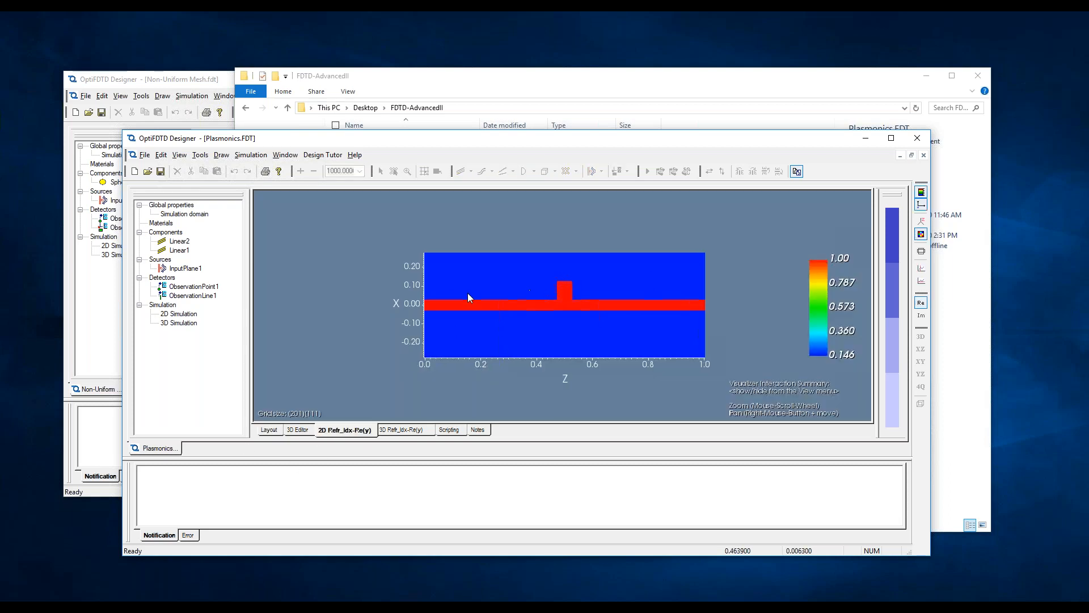
scroll(526, 313, "up", 3)
scroll(478, 310, "up", 5)
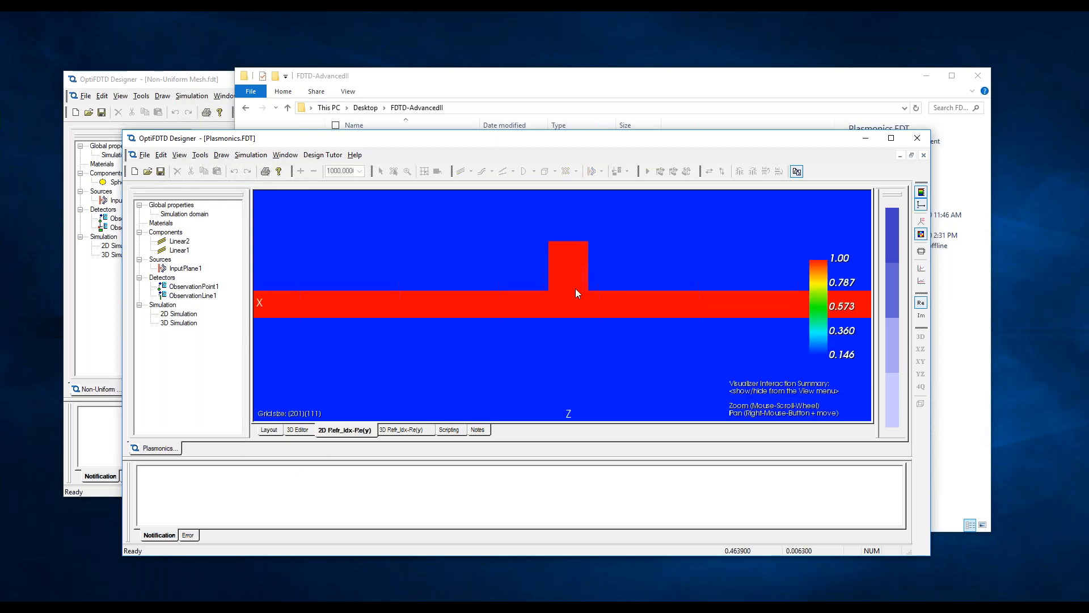
scroll(471, 242, "up", 1)
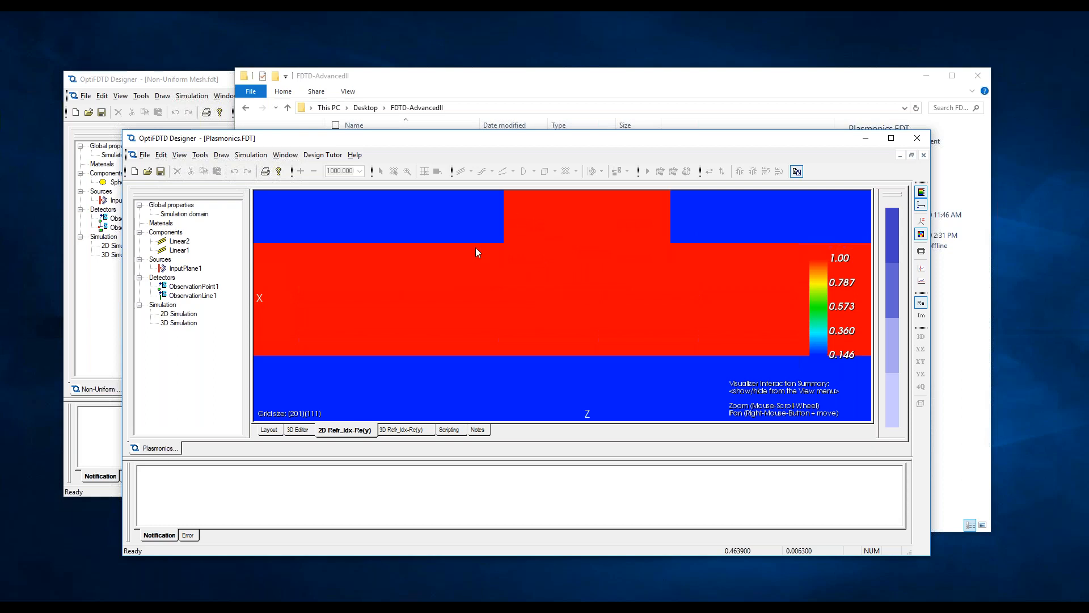
scroll(476, 249, "down", 5)
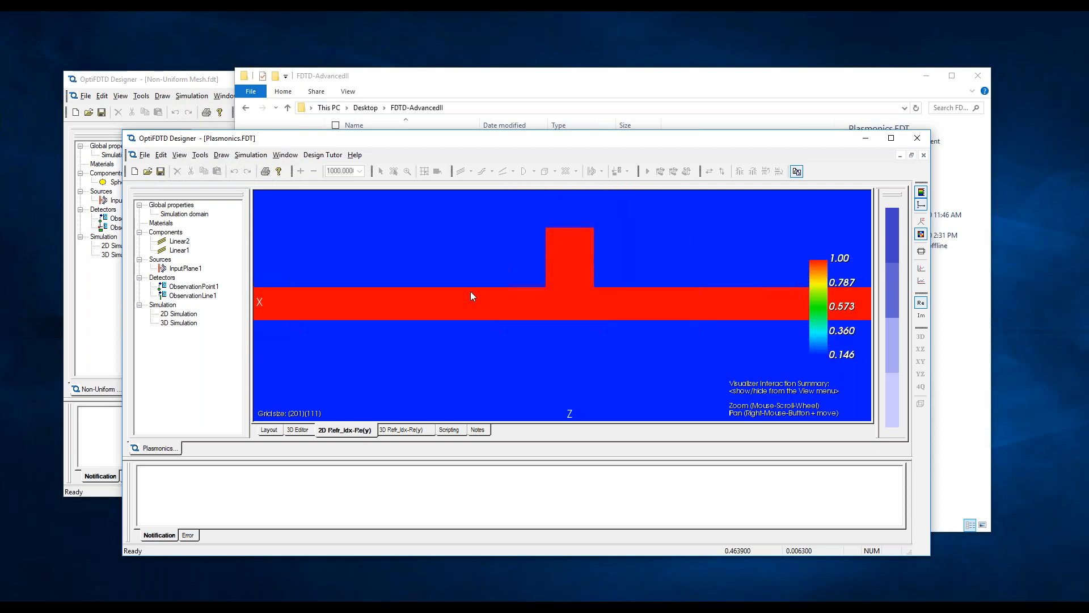
scroll(471, 295, "down", 3)
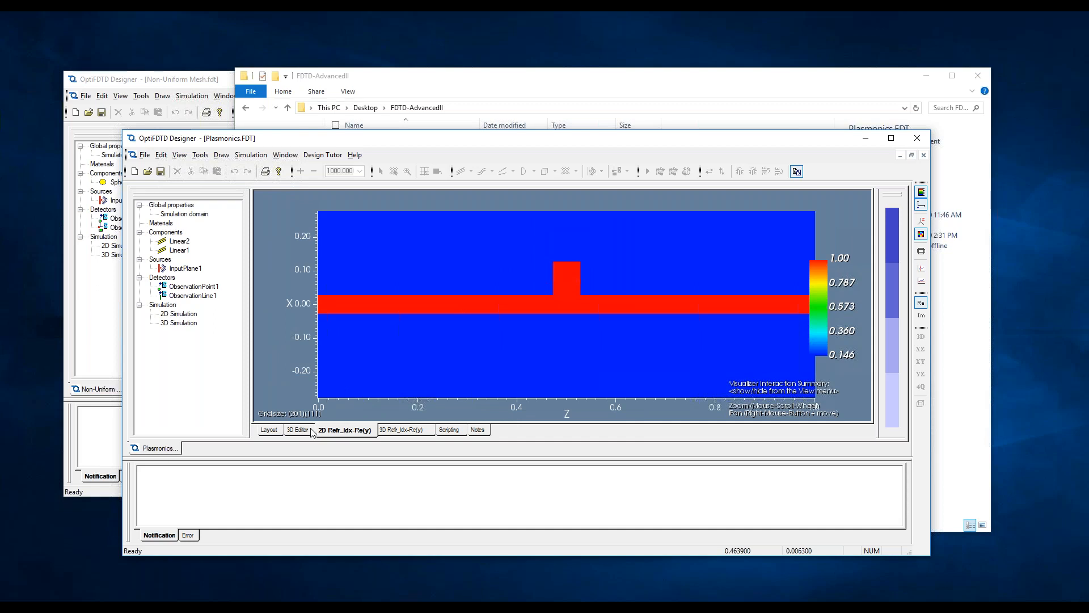
- Compare the full waveguide layout with its 2D refractive index distribution and close the Plasmonics.FDT design
left_click(270, 431)
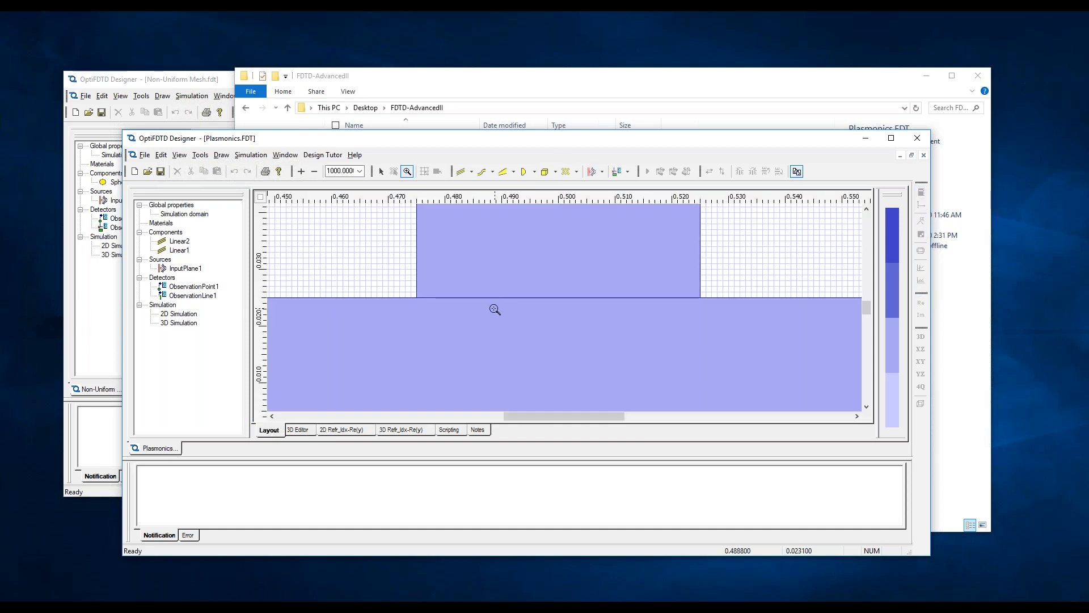
scroll(391, 296, "down", 5)
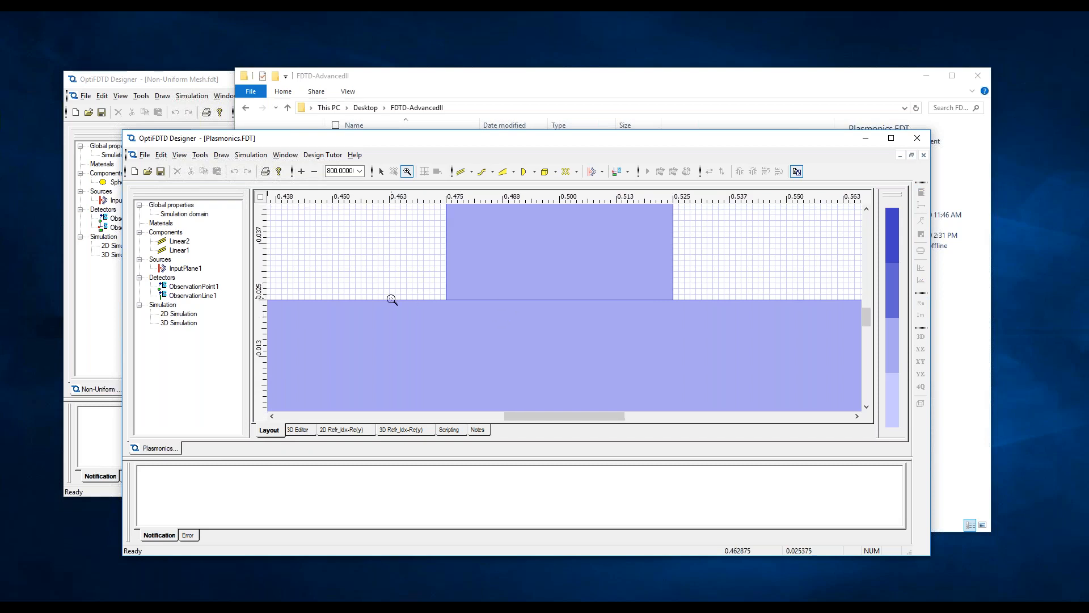
scroll(396, 294, "down", 1)
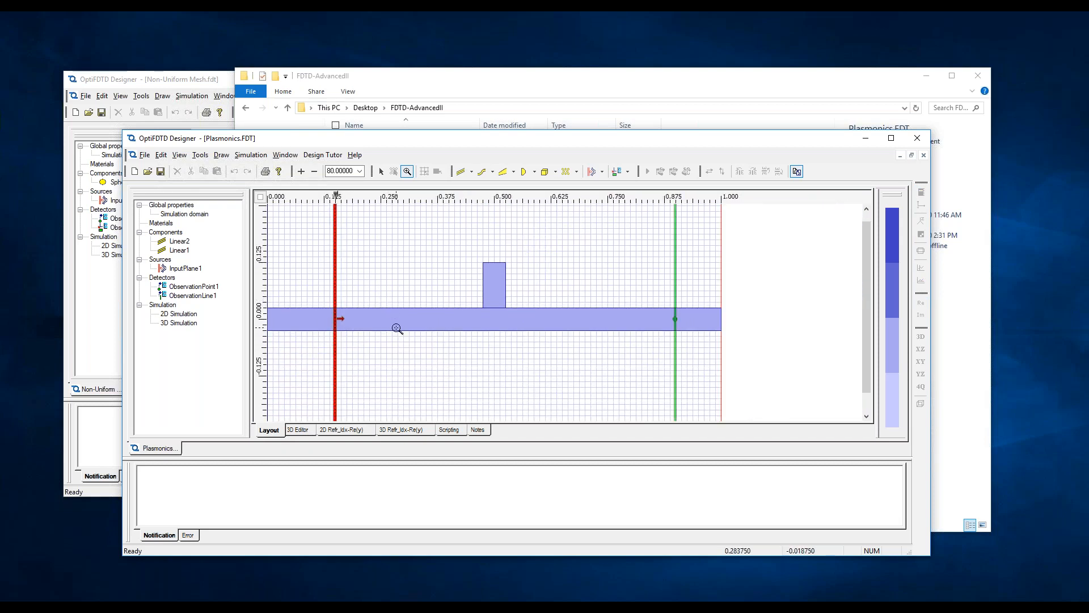
left_click(364, 434)
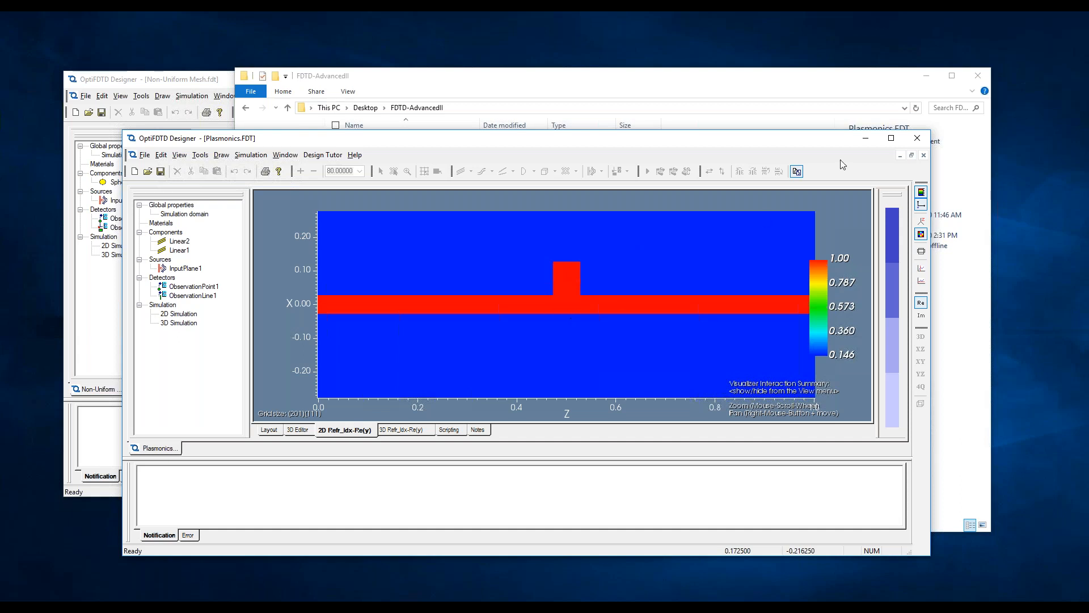
left_click(917, 138)
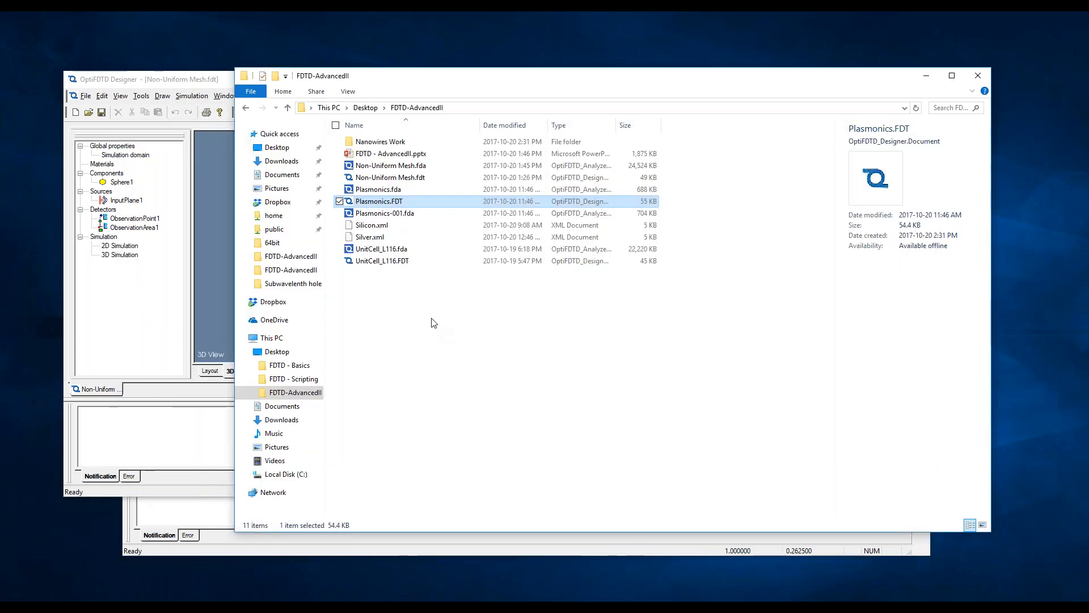
double_click(413, 166)
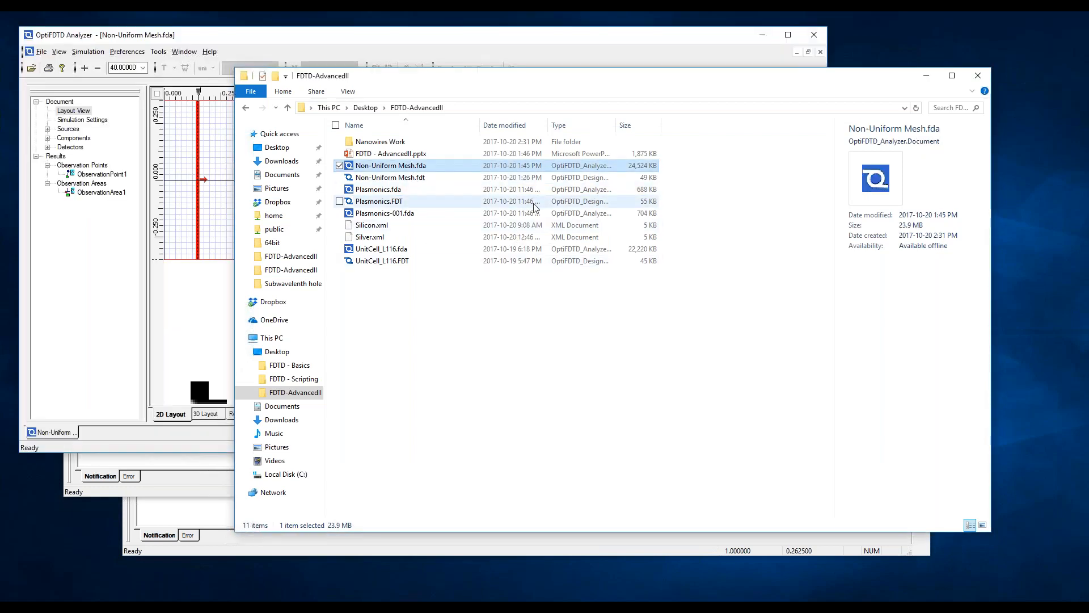
left_click(421, 50)
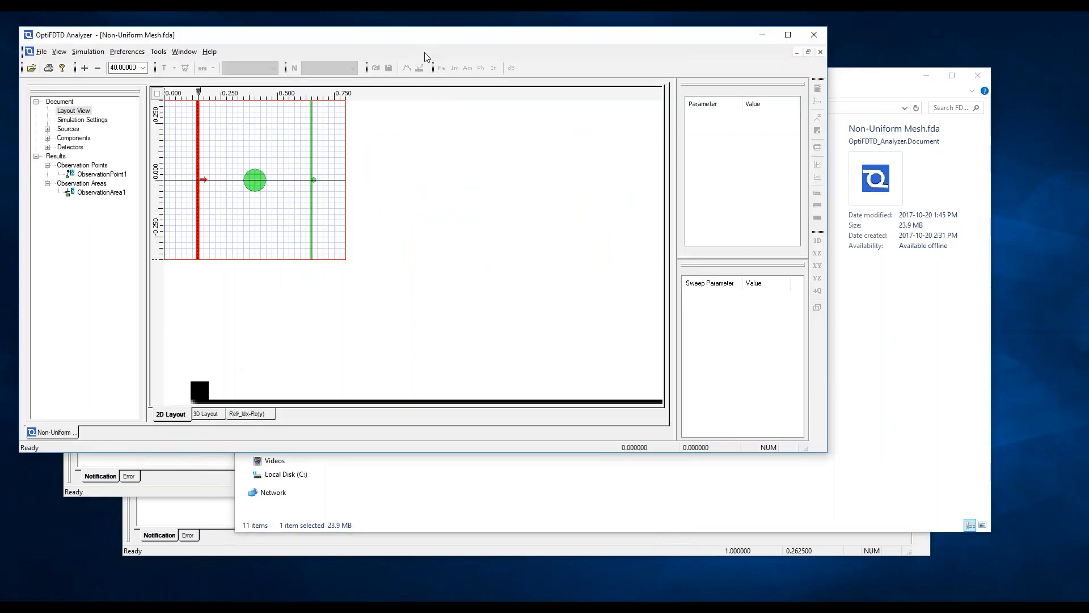
double_click(428, 41)
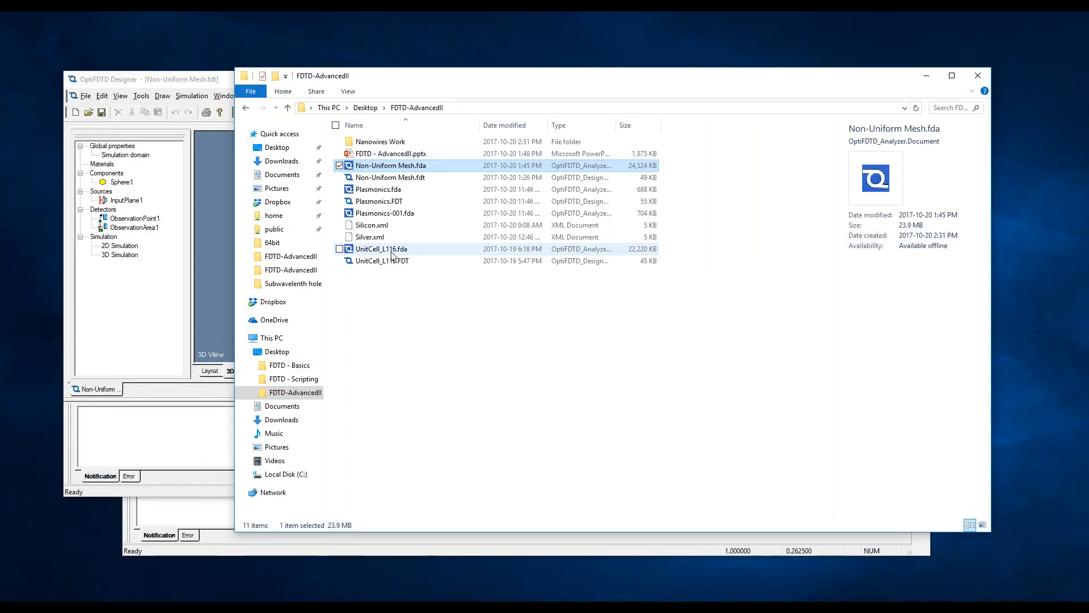
left_click(389, 192)
double_click(389, 192)
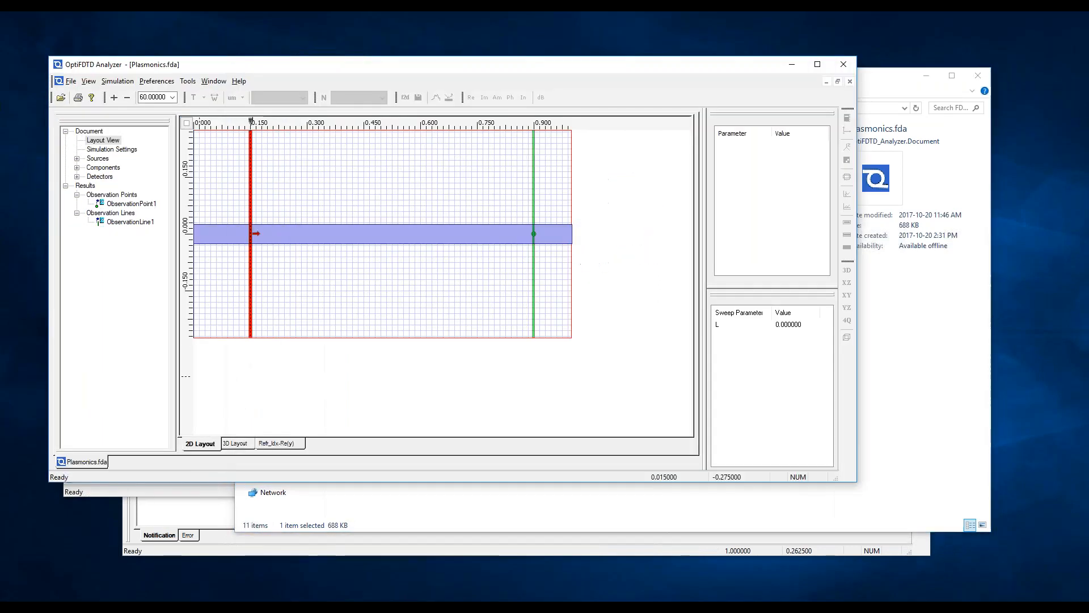
left_click(841, 66)
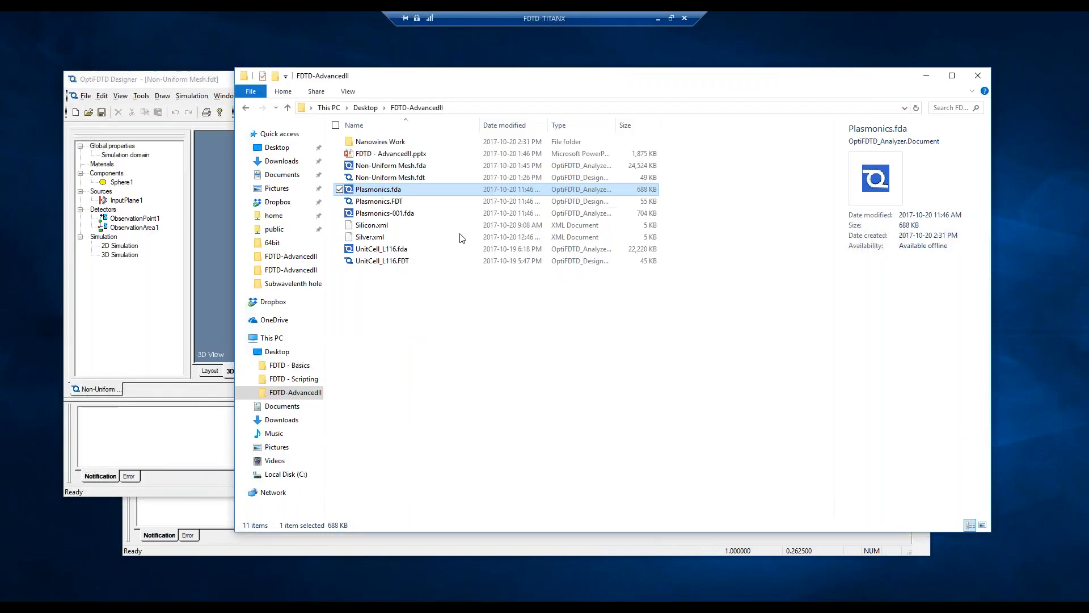
- Open UnitCell_L116.fda in OptiFDTD Analyzer and maximize its window
double_click(397, 250)
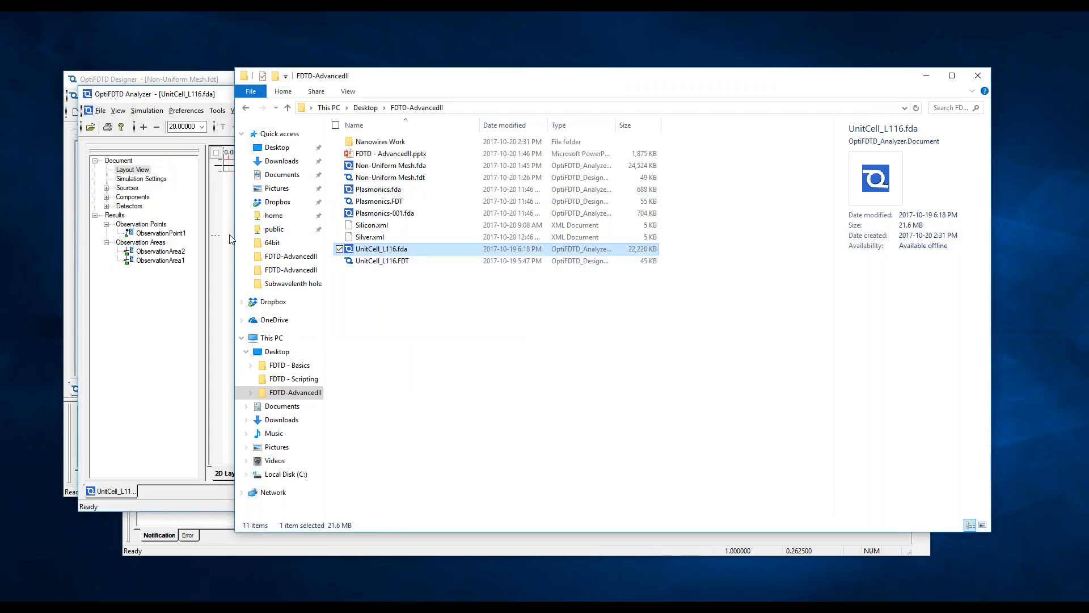
left_click(225, 233)
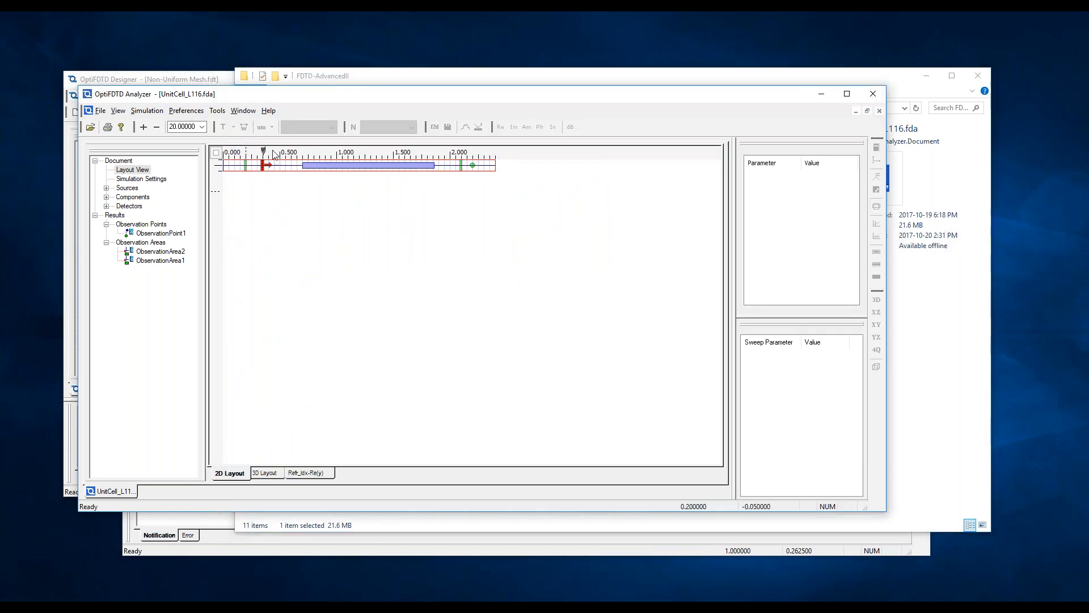
double_click(302, 94)
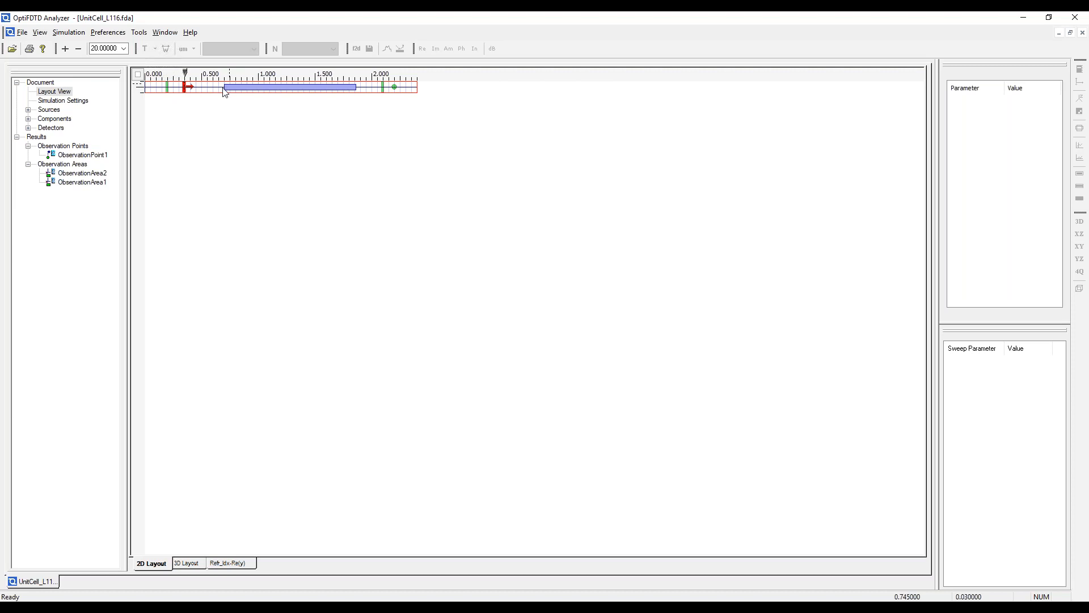
- Plot ObservationArea2's power spectrum for Pz normalized with InputPlane1, and close the spectrum
left_click(98, 173)
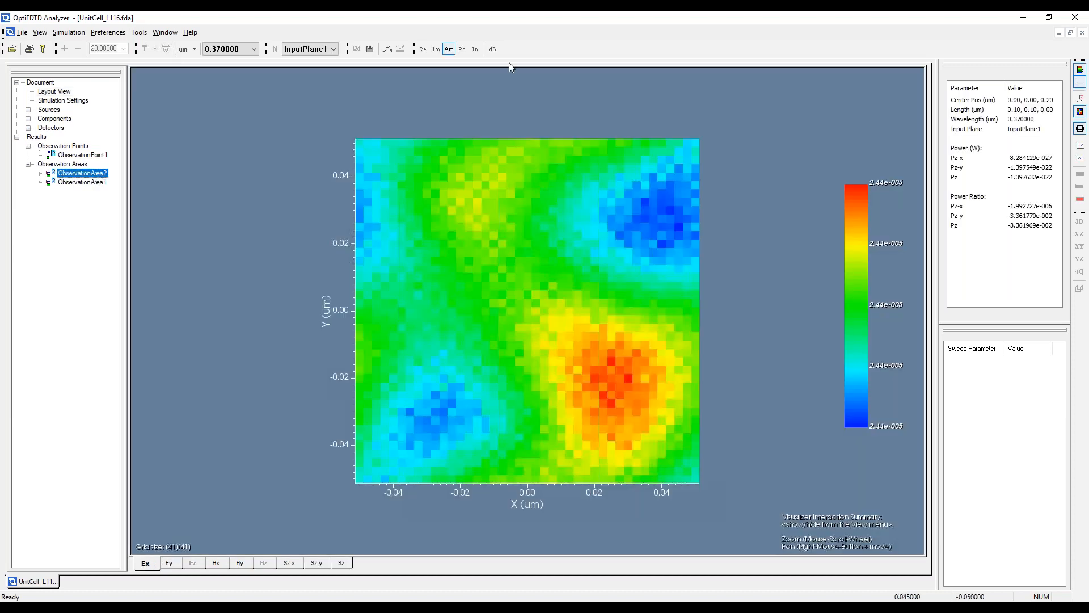
left_click(387, 49)
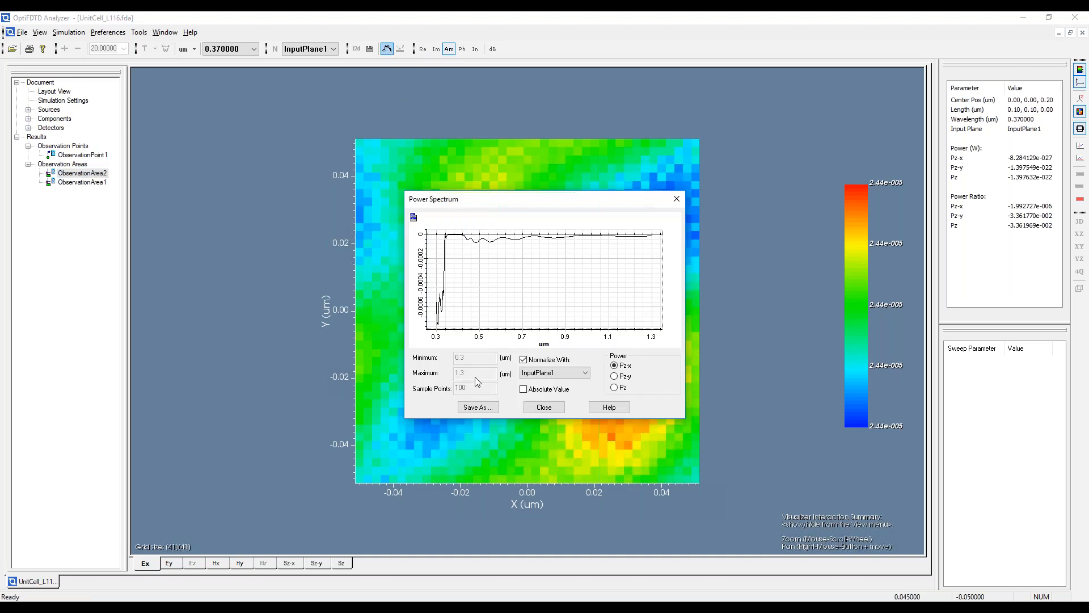
left_click(614, 387)
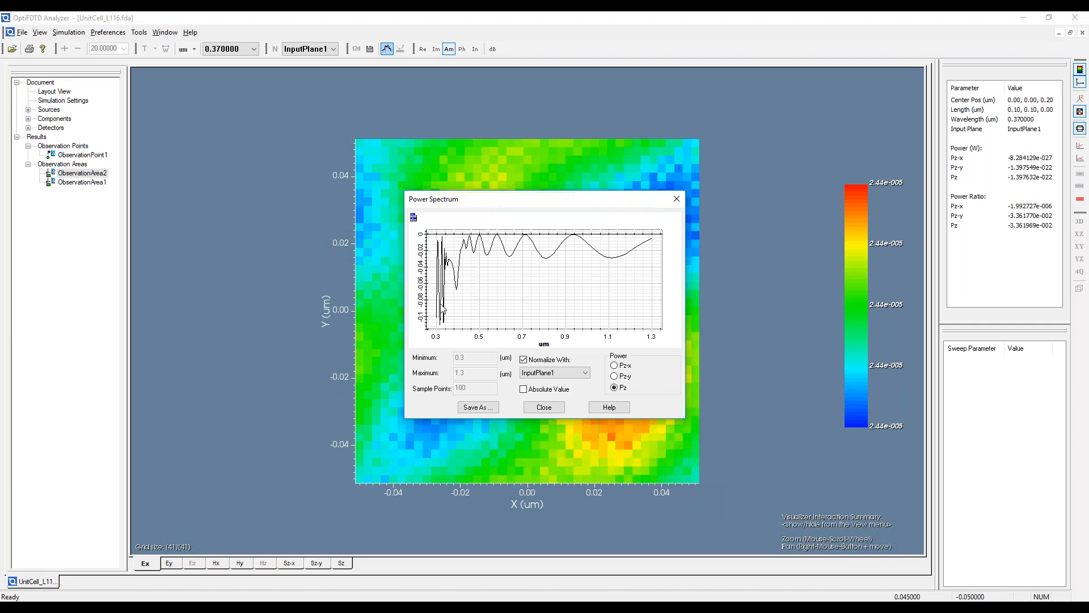
left_click(544, 406)
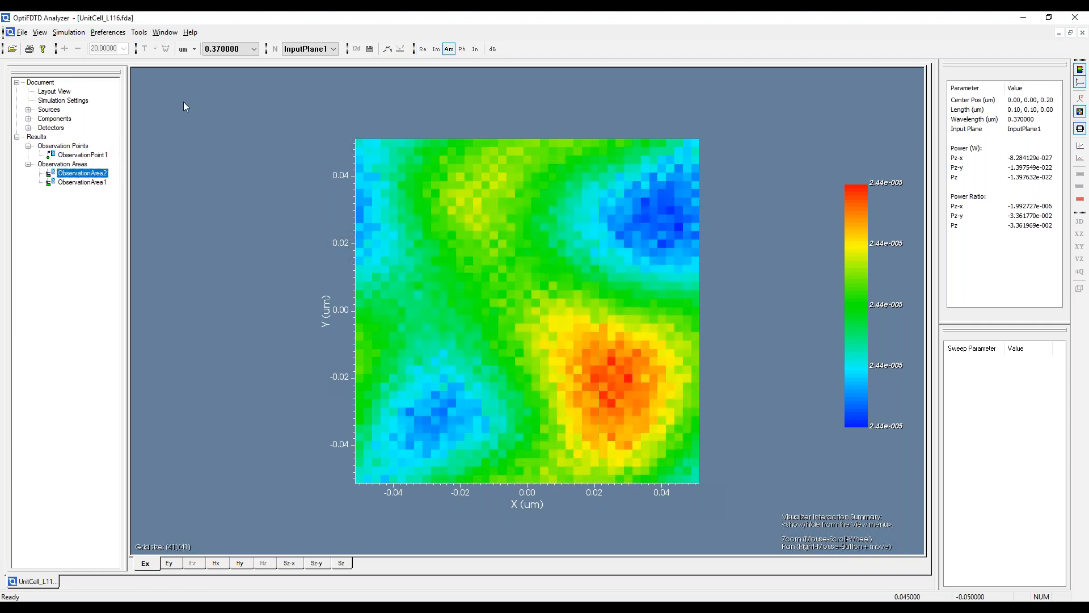
- Return to the unit cell's 2D layout and inspect the start of the domain, with the detector and input plane before the waveguide
left_click(60, 90)
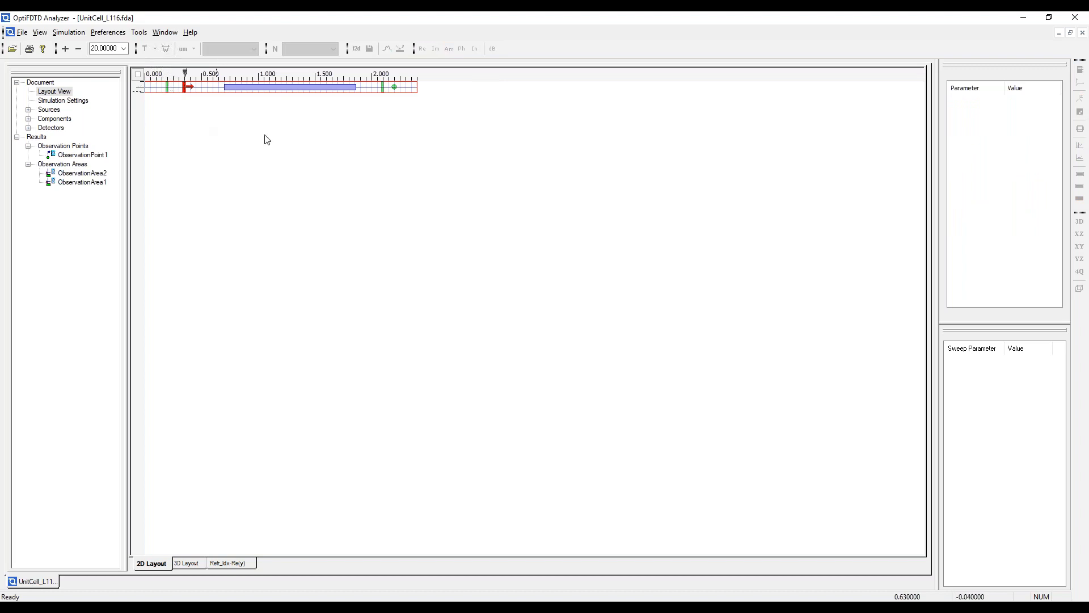
left_click(64, 49)
left_click(65, 49)
left_click(66, 48)
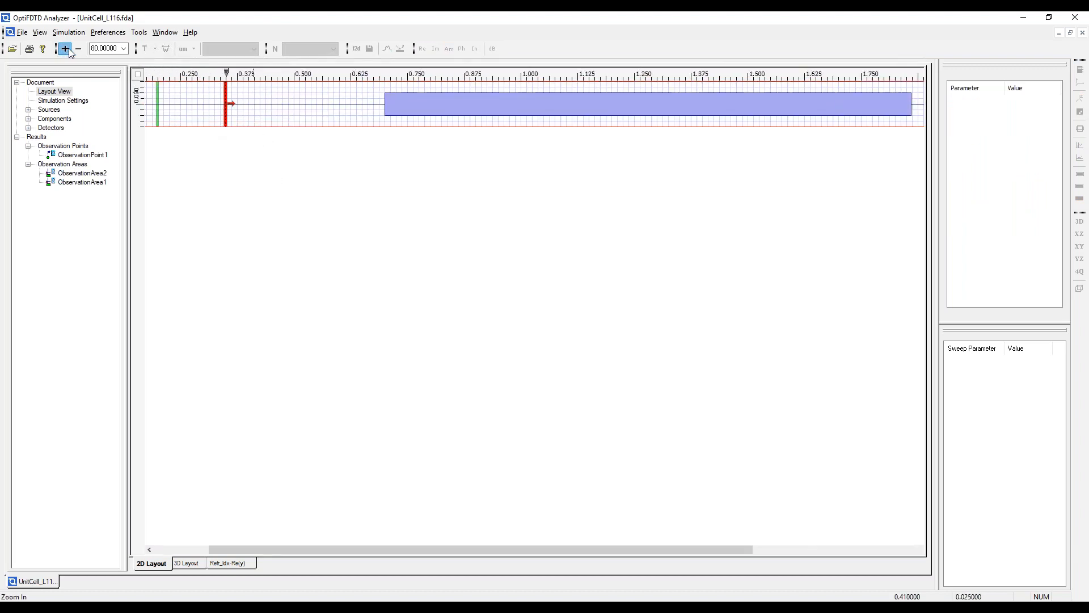
left_click(69, 49)
left_click_drag(382, 550, 216, 550)
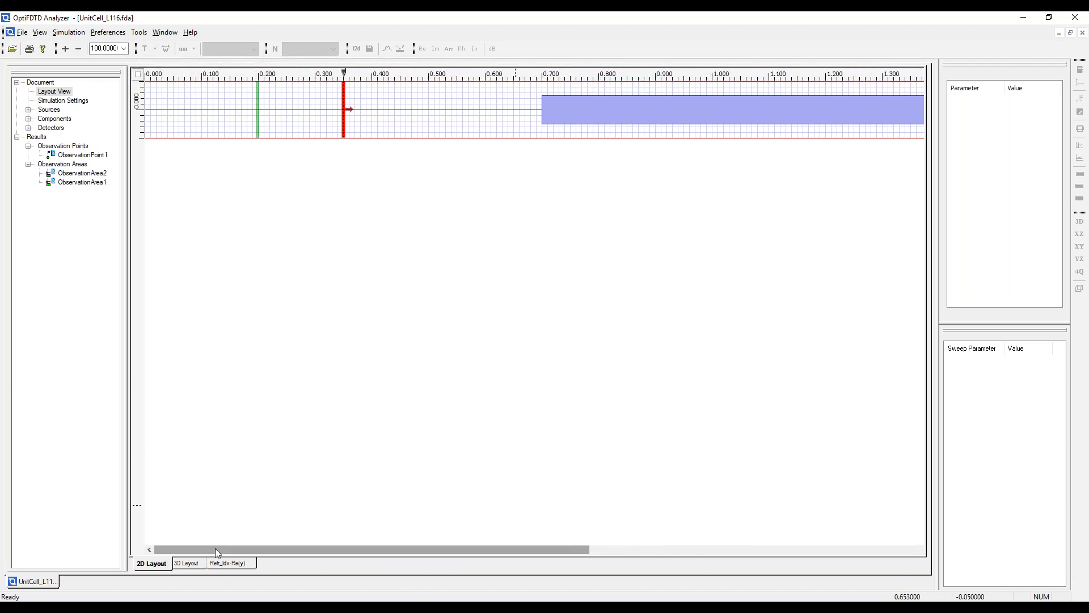